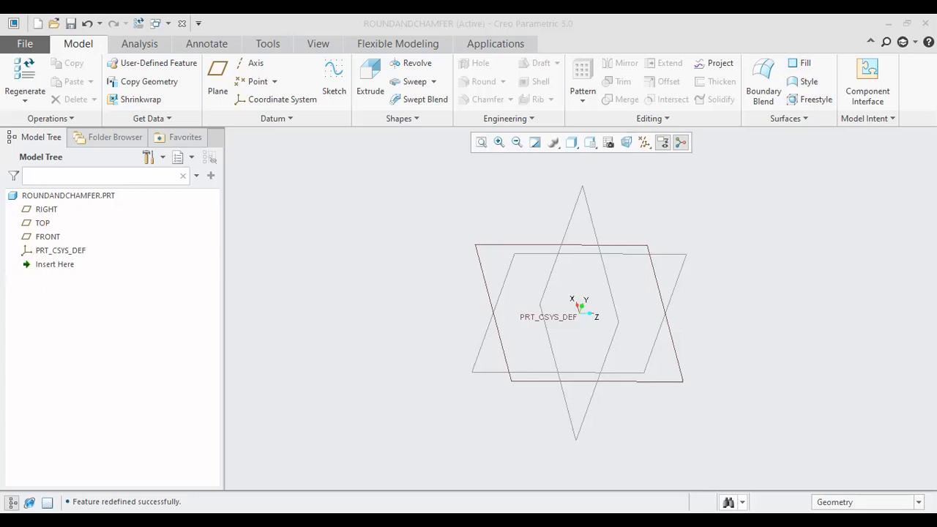
Start an extrusion sketch and draw a center rectangle about 363 by 184, centred on the origin
{"action": "left_click", "coordinate": [520, 526]}
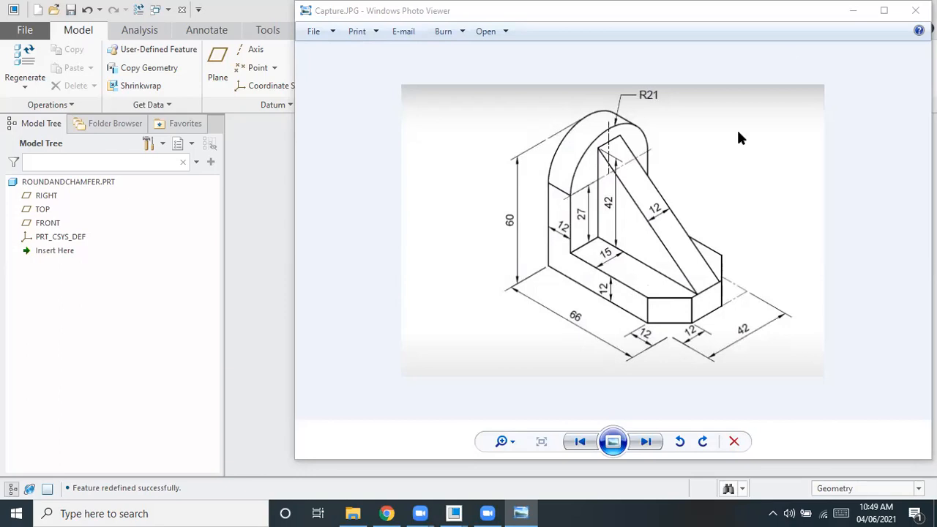
{"action": "left_click", "coordinate": [221, 185]}
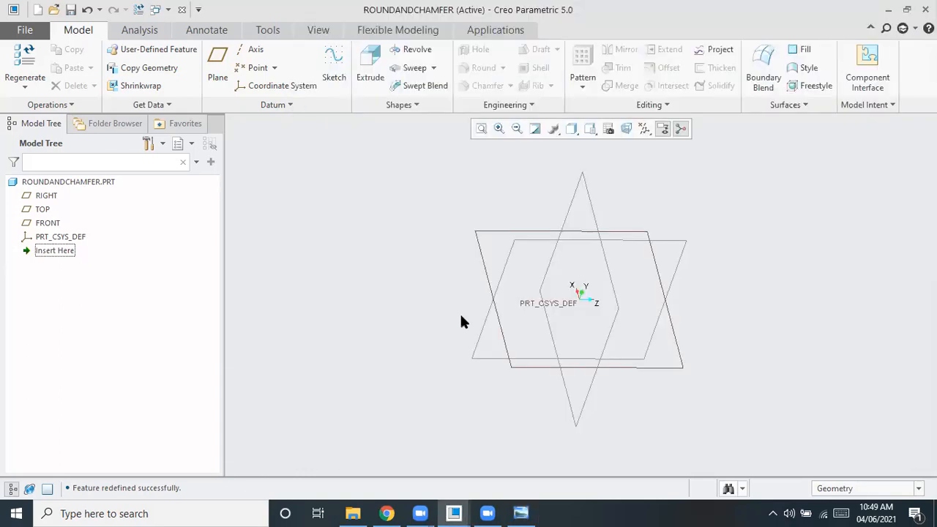
{"action": "left_click", "coordinate": [355, 66]}
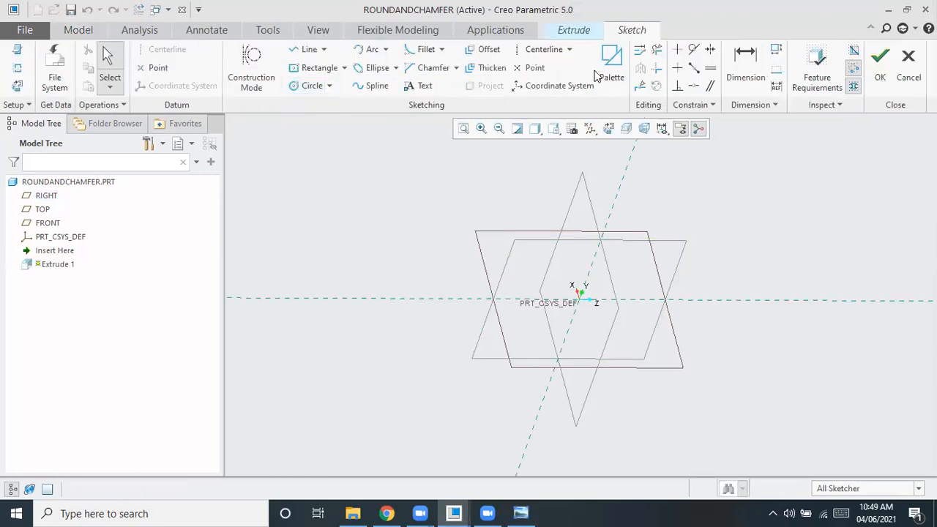
{"action": "left_click", "coordinate": [608, 131]}
{"action": "left_click", "coordinate": [344, 67]}
{"action": "left_click", "coordinate": [330, 115]}
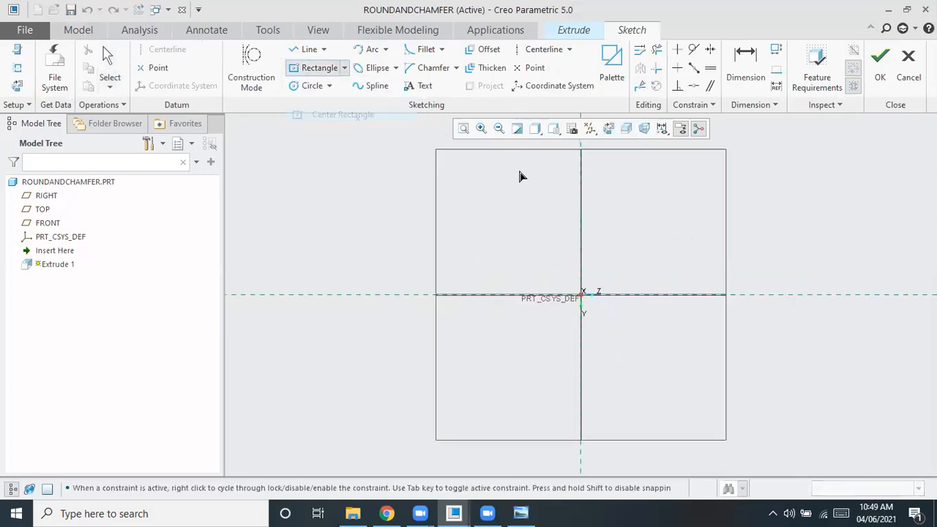
{"action": "left_click", "coordinate": [583, 295]}
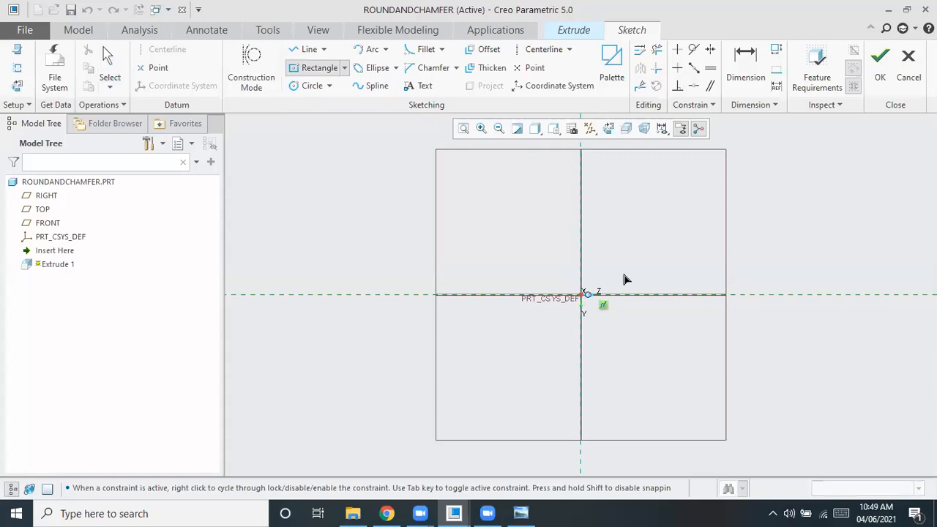
{"action": "left_click", "coordinate": [684, 243]}
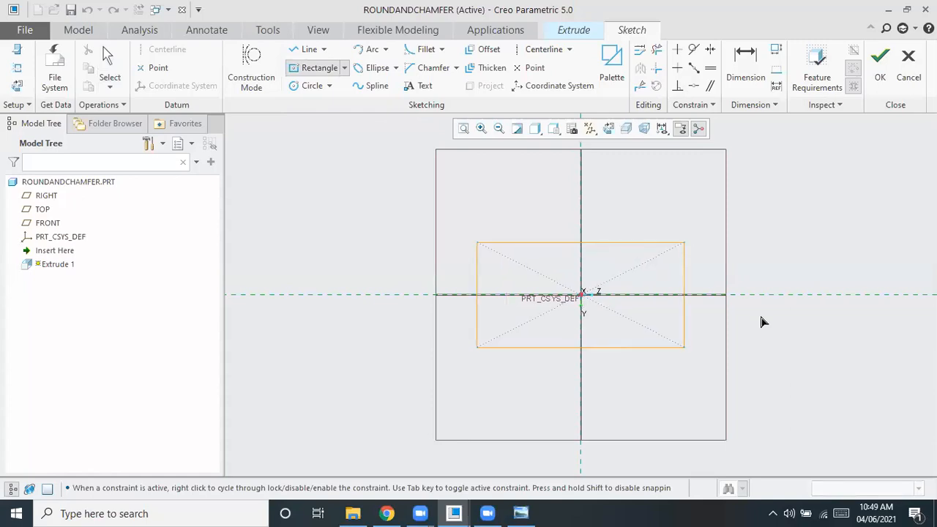
{"action": "left_click", "coordinate": [531, 512]}
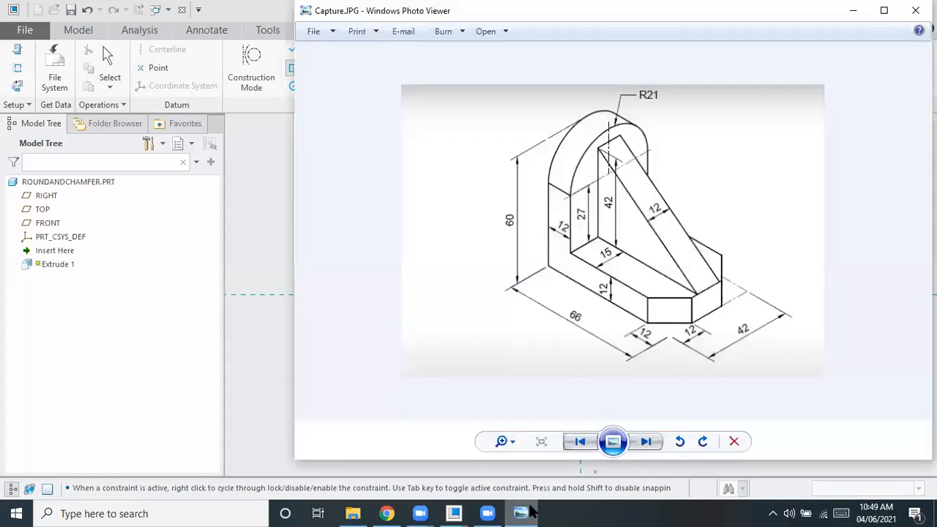
{"action": "left_click", "coordinate": [531, 512]}
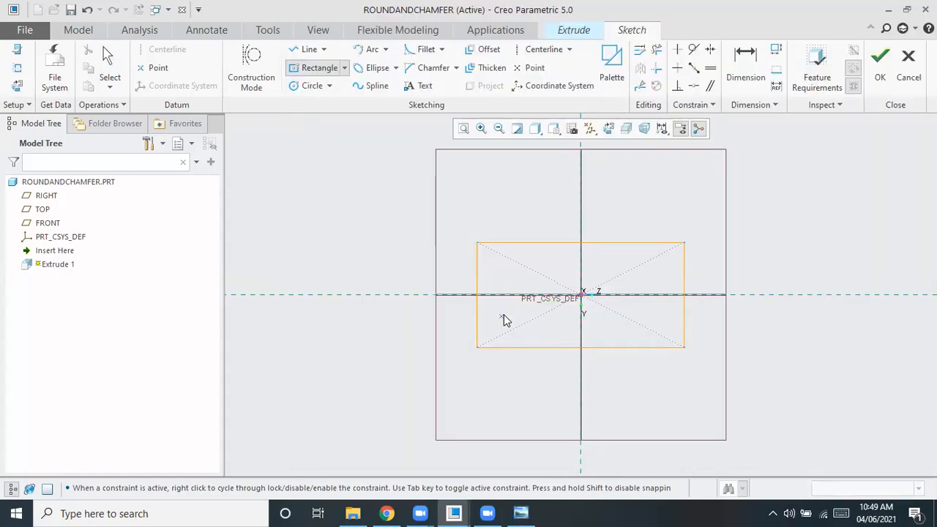
{"action": "middle_click", "coordinate": [564, 327]}
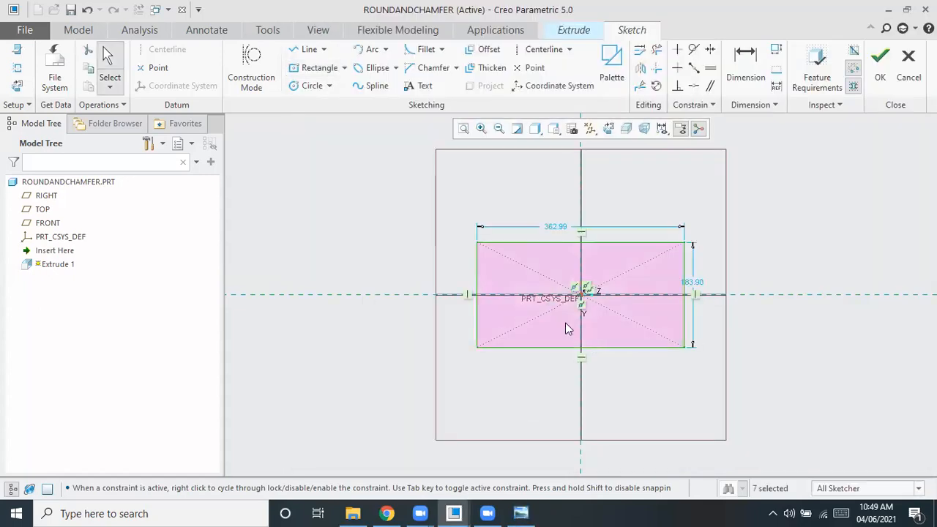
Set the rectangle's width to 66 and its height to 42
{"action": "double_click", "coordinate": [553, 227]}
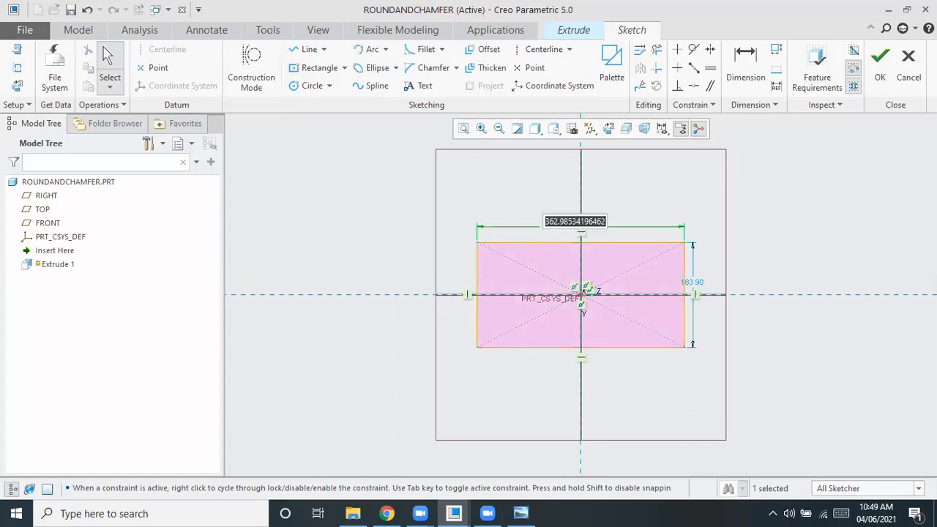
{"action": "type", "text": "66"}
{"action": "key", "text": "Return"}
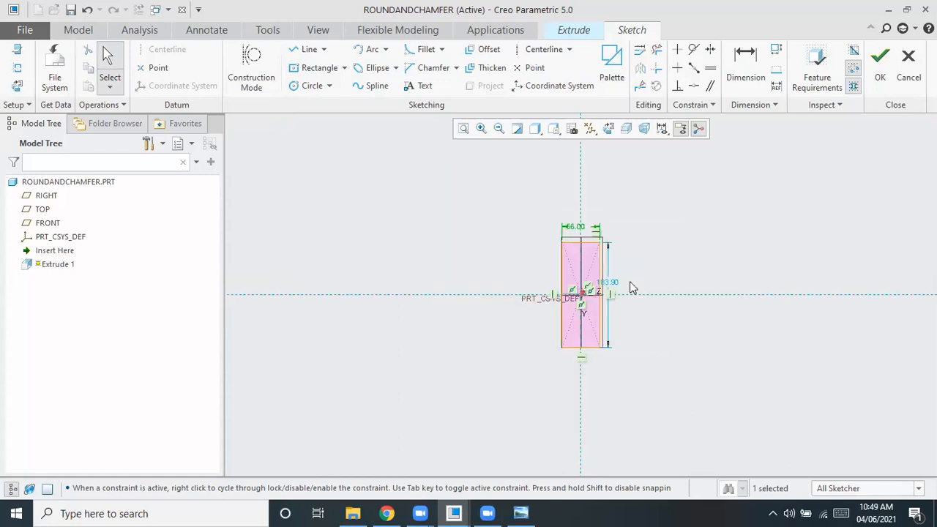
{"action": "double_click", "coordinate": [612, 288]}
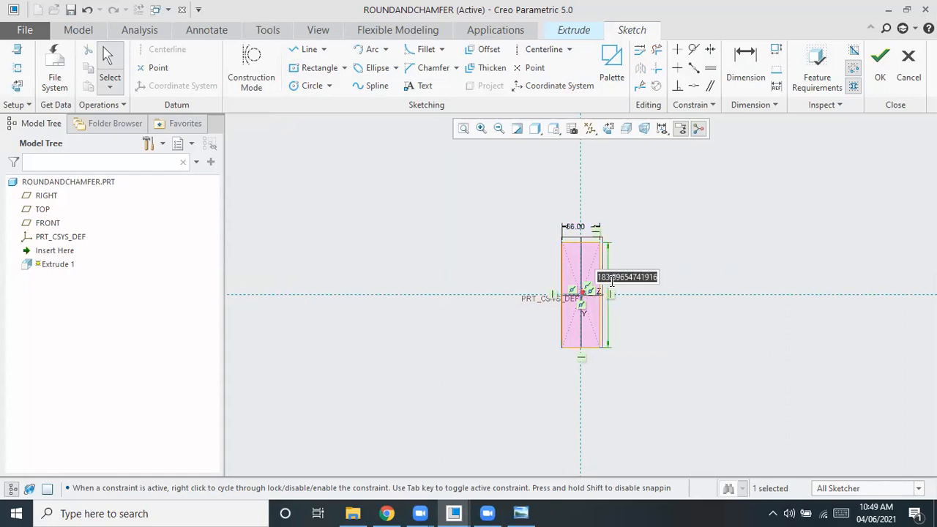
{"action": "type", "text": "42"}
{"action": "key", "text": "Return"}
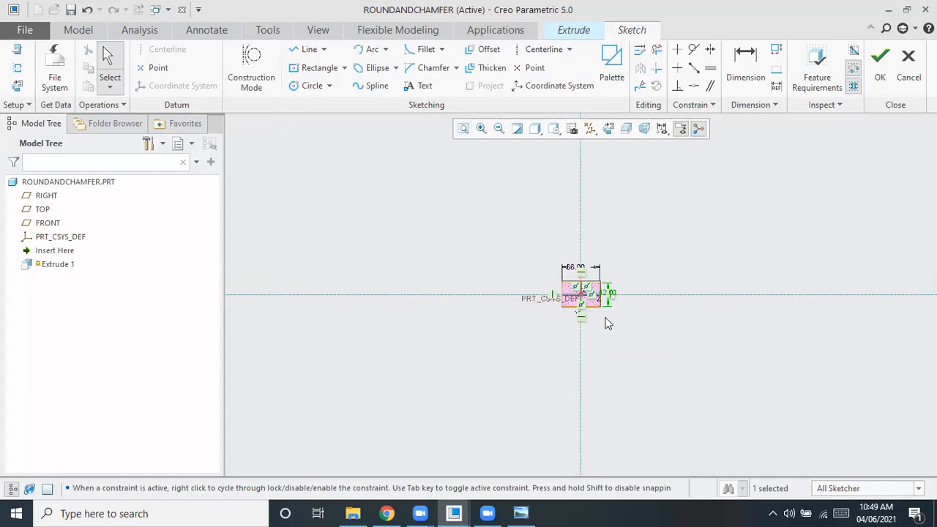
{"action": "scroll", "coordinate": [607, 301], "scroll_direction": "up", "scroll_amount": 1}
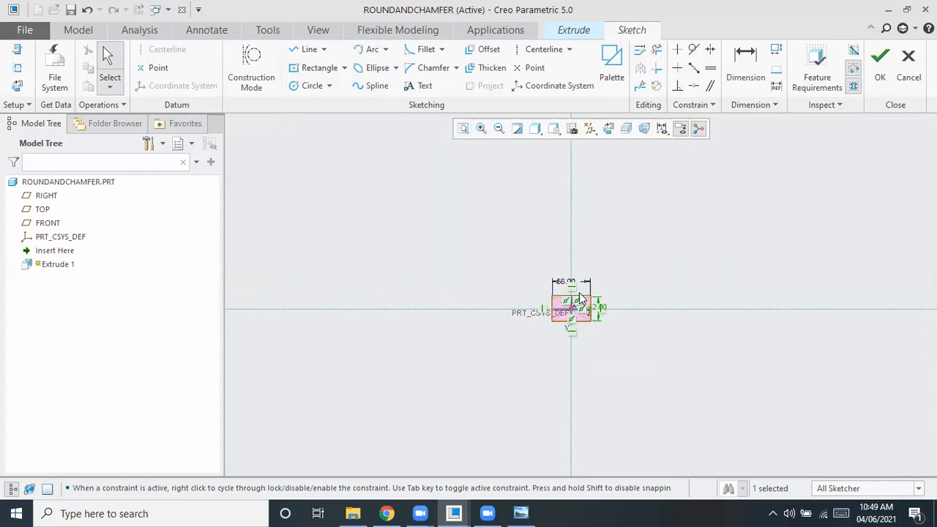
{"action": "scroll", "coordinate": [564, 333], "scroll_direction": "up", "scroll_amount": 5}
{"action": "scroll", "coordinate": [563, 331], "scroll_direction": "up", "scroll_amount": 1}
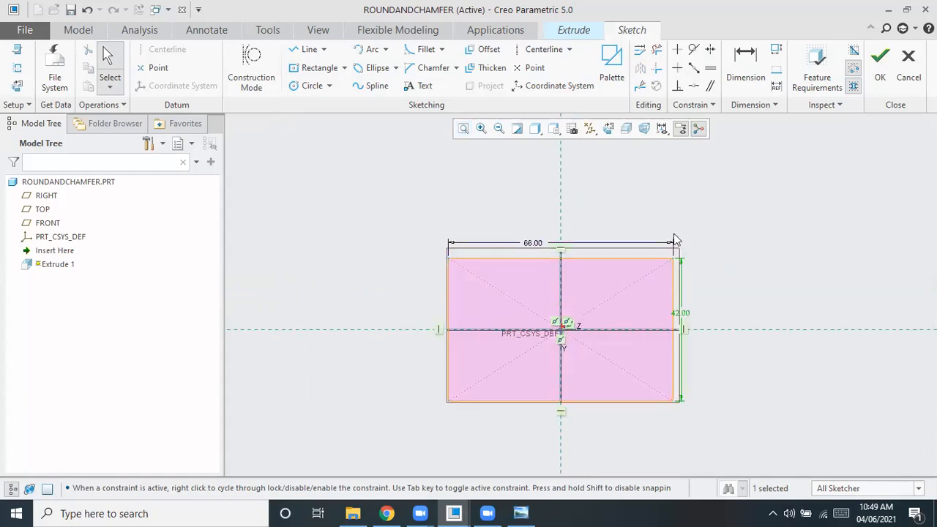
Finish the rectangle sketch and extrude it to a depth of 12 as a solid base block
{"action": "left_click", "coordinate": [876, 63]}
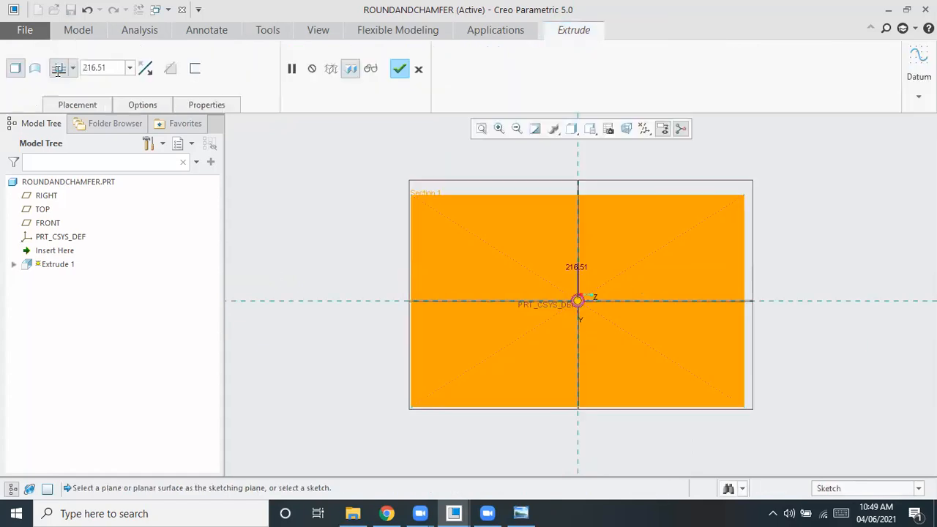
{"action": "left_click", "coordinate": [520, 512]}
{"action": "left_click", "coordinate": [520, 513]}
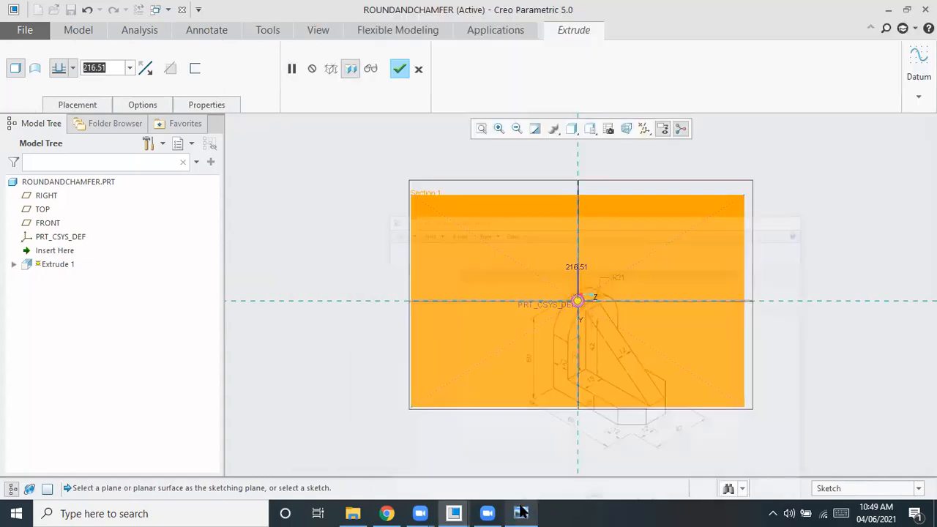
{"action": "type", "text": "12"}
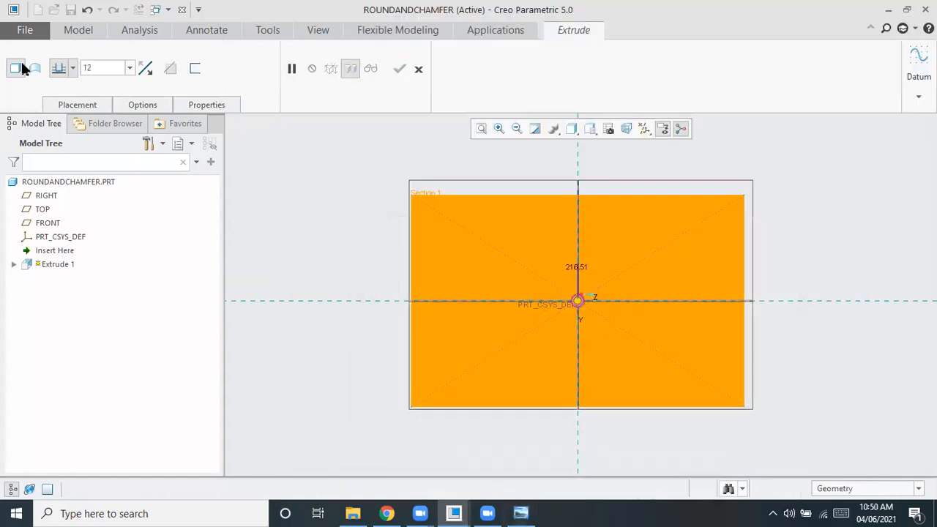
{"action": "key", "text": "Return"}
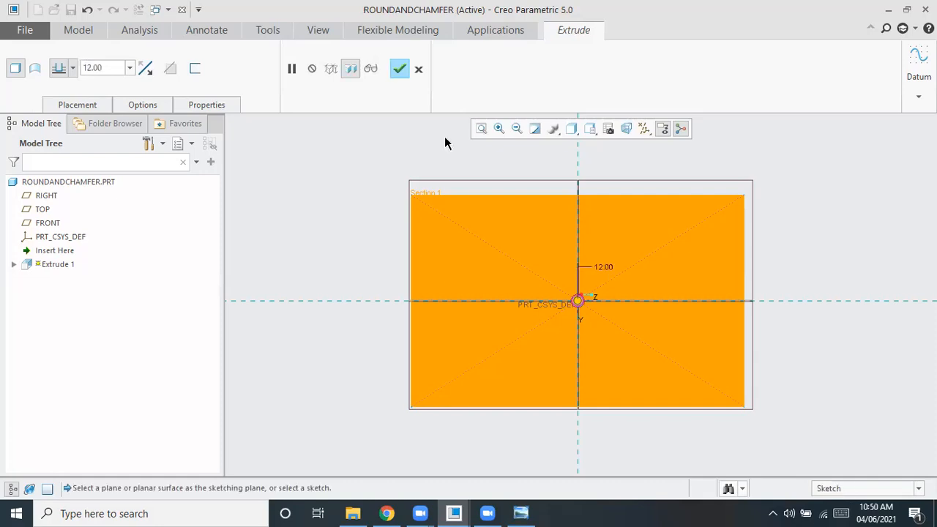
{"action": "left_click", "coordinate": [396, 74]}
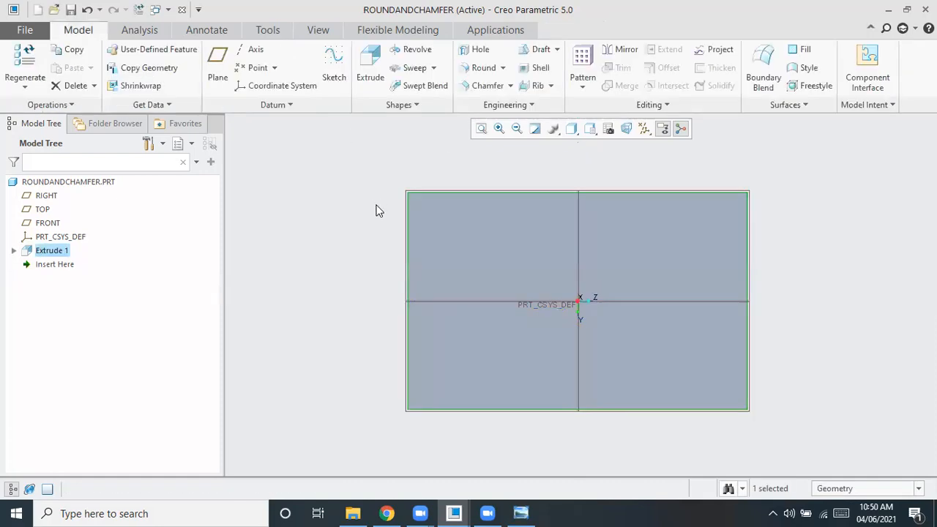
Chamfer the two vertical corner edges at one short end of the base block with D x D set to 12
{"action": "middle_click_drag", "start_coordinate": [375, 183], "coordinate": [364, 156]}
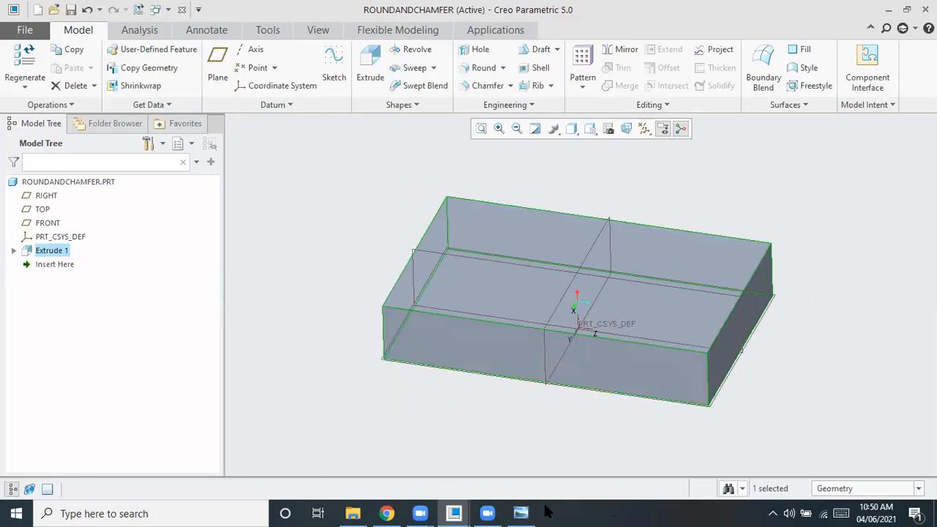
{"action": "left_click", "coordinate": [519, 512]}
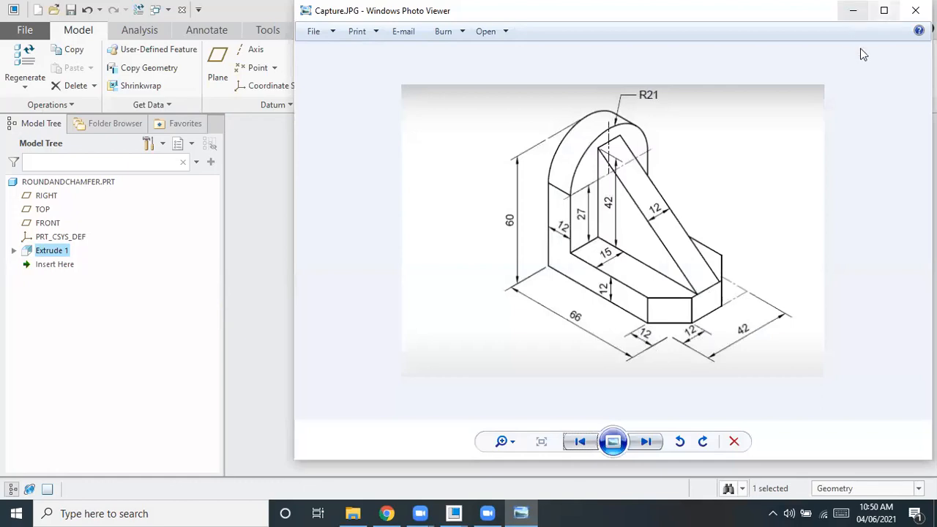
{"action": "left_click", "coordinate": [286, 48]}
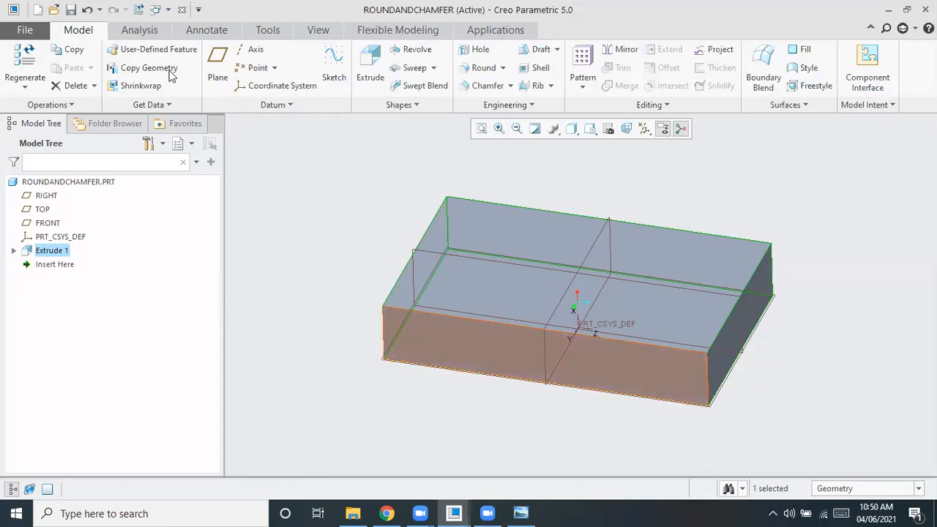
{"action": "left_click", "coordinate": [484, 85]}
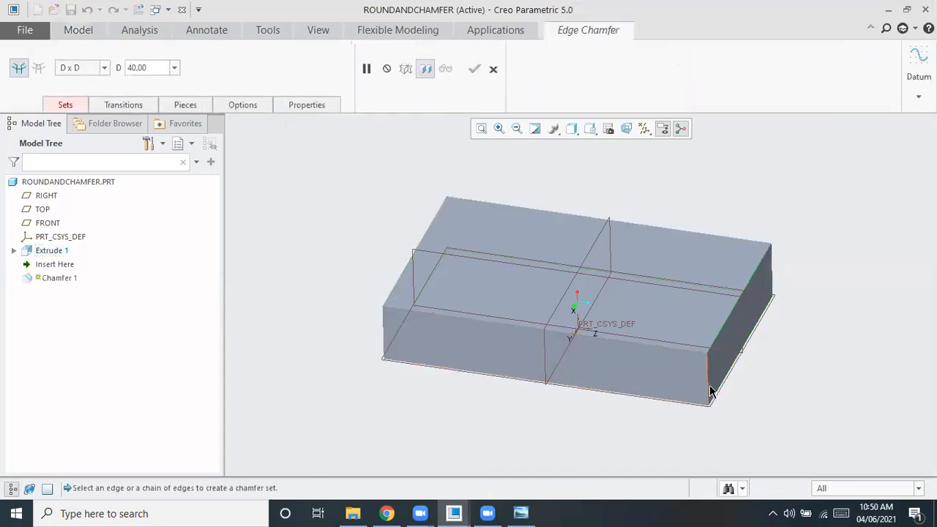
{"action": "left_click", "coordinate": [772, 265]}
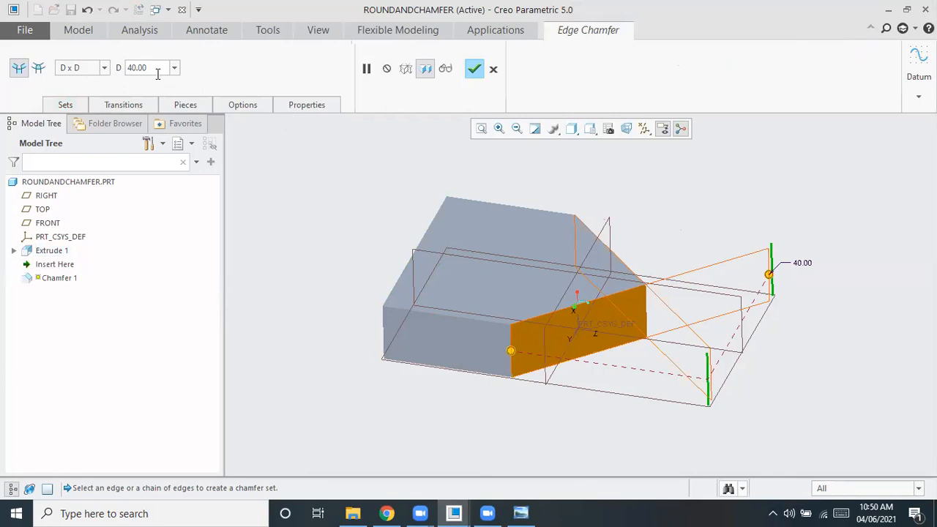
{"action": "left_click_drag", "start_coordinate": [155, 63], "coordinate": [117, 59]}
{"action": "type", "text": "12"}
{"action": "key", "text": "Return"}
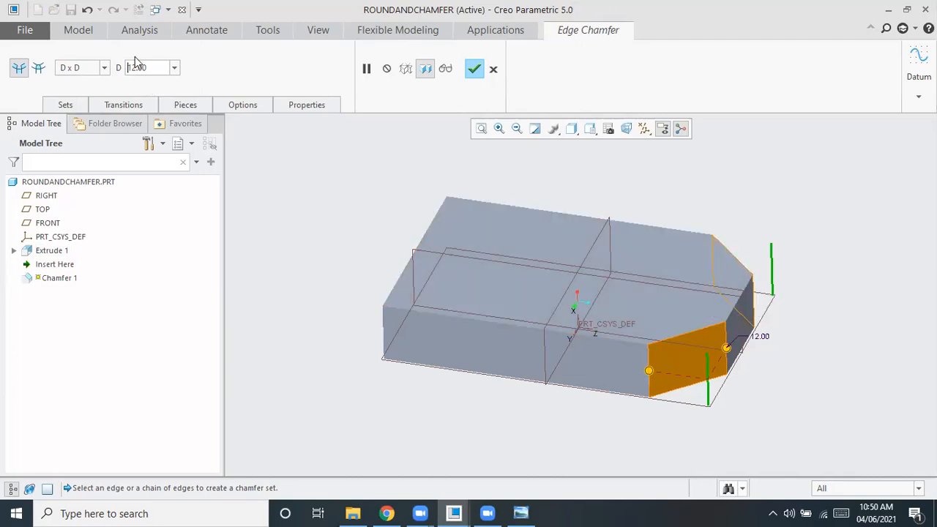
{"action": "left_click", "coordinate": [474, 70]}
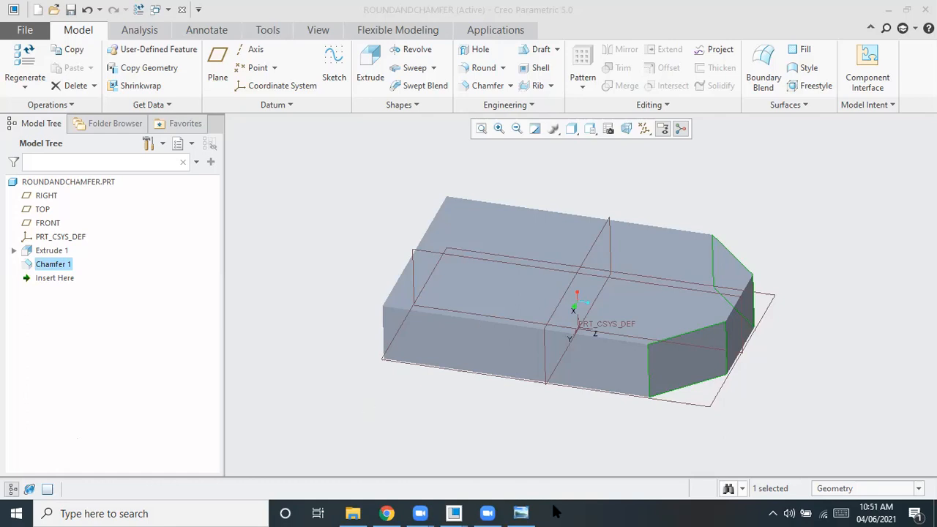
Start a new extrusion sketch on the base block's top face and orient the view to the sketch plane
{"action": "left_click", "coordinate": [525, 510]}
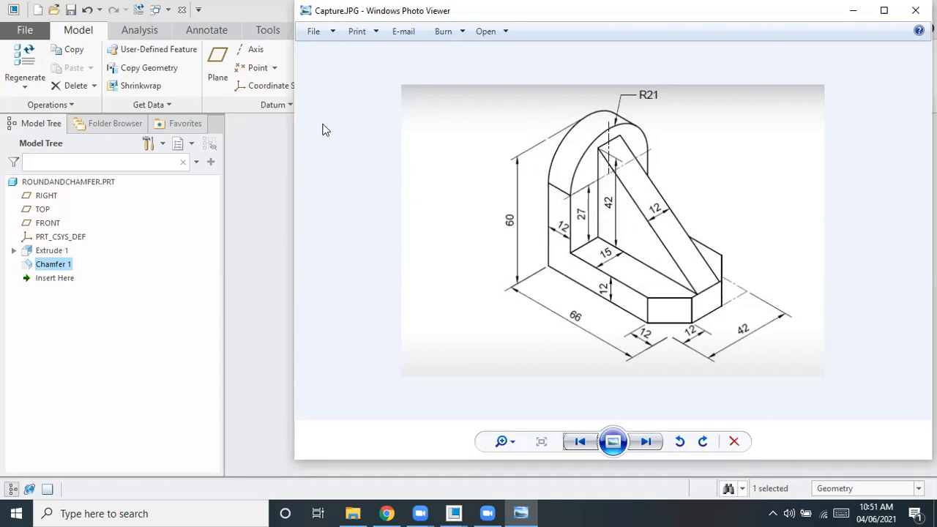
{"action": "left_click", "coordinate": [852, 11]}
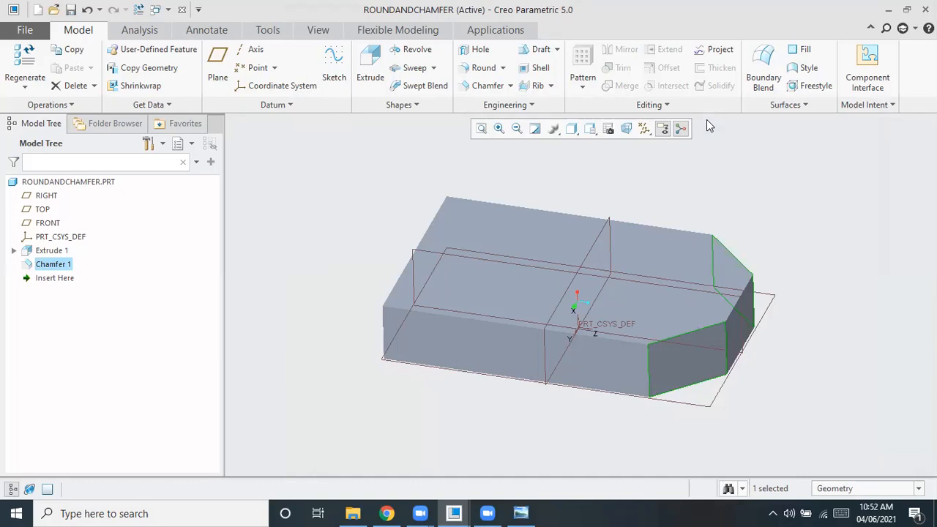
{"action": "left_click", "coordinate": [469, 241]}
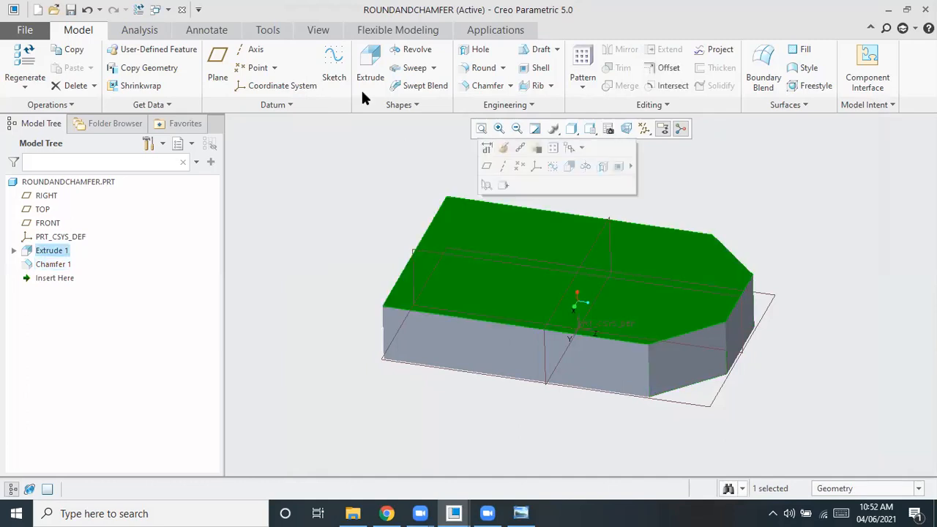
{"action": "left_click", "coordinate": [370, 72]}
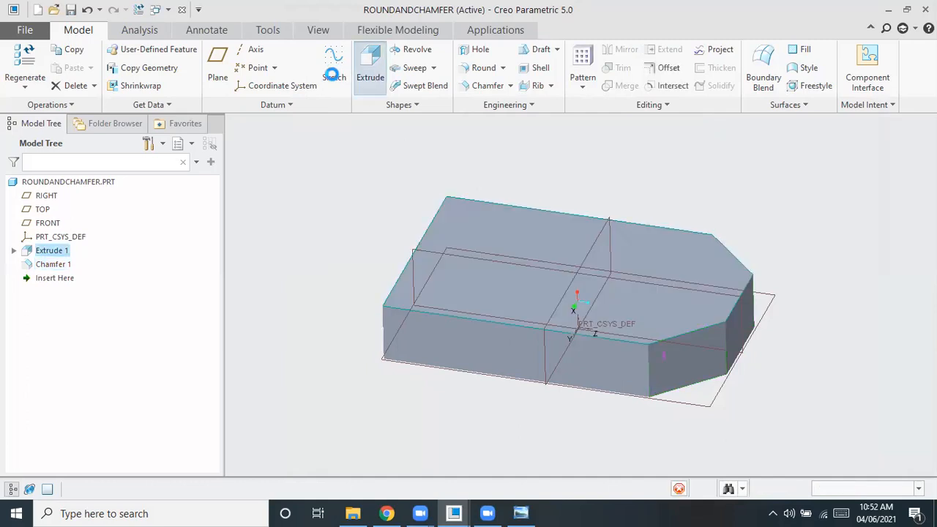
{"action": "left_click", "coordinate": [608, 128]}
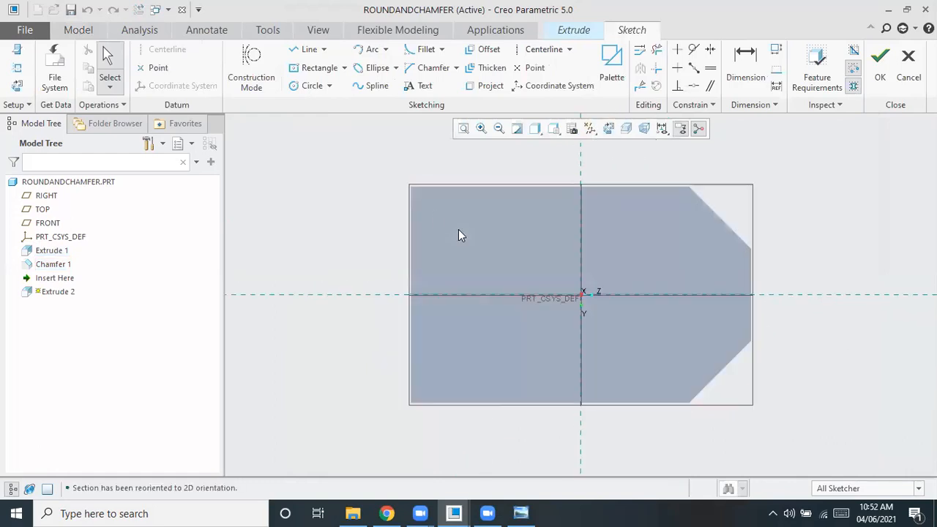
Add the base block's unchamfered short edge and both long edges as sketch references
{"action": "left_click", "coordinate": [16, 74]}
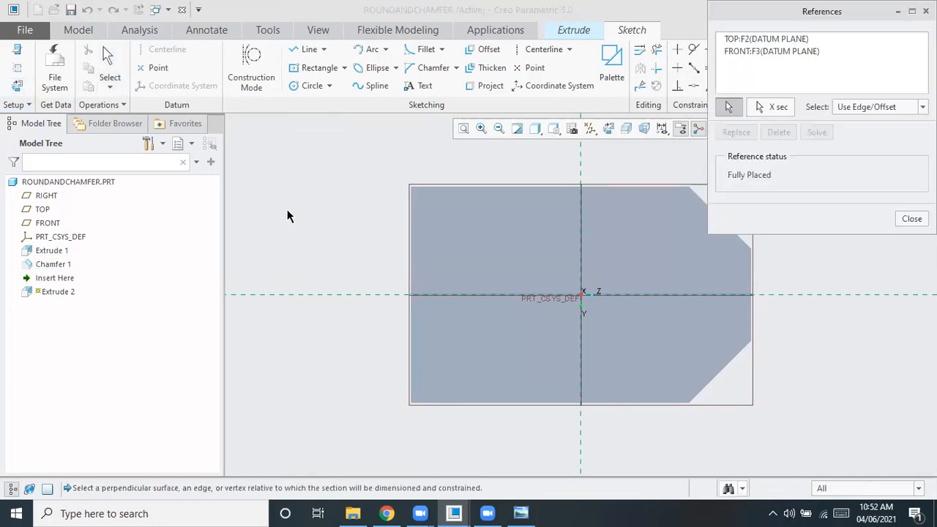
{"action": "left_click", "coordinate": [425, 220]}
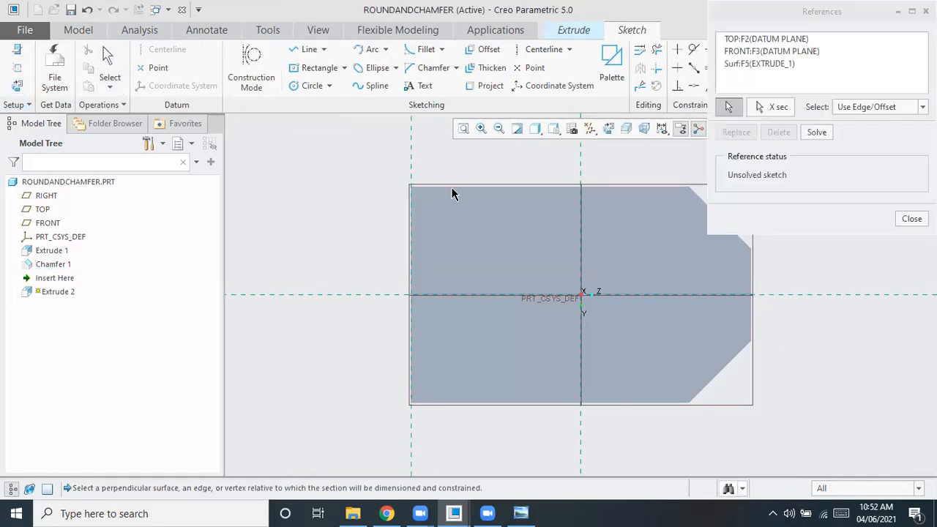
{"action": "left_click", "coordinate": [474, 405]}
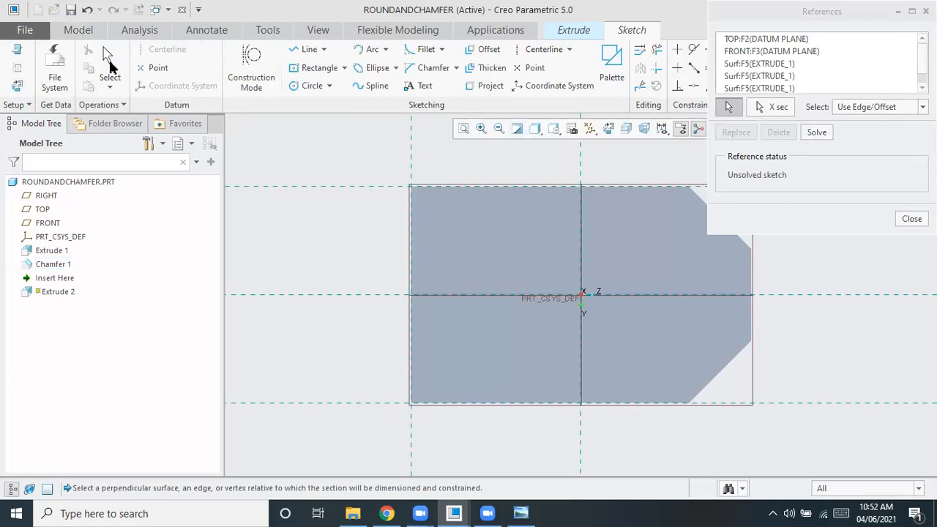
Sketch a corner rectangle about 12.8 wide along the base's unchamfered end, spanning between its two long edges
{"action": "left_click", "coordinate": [344, 69]}
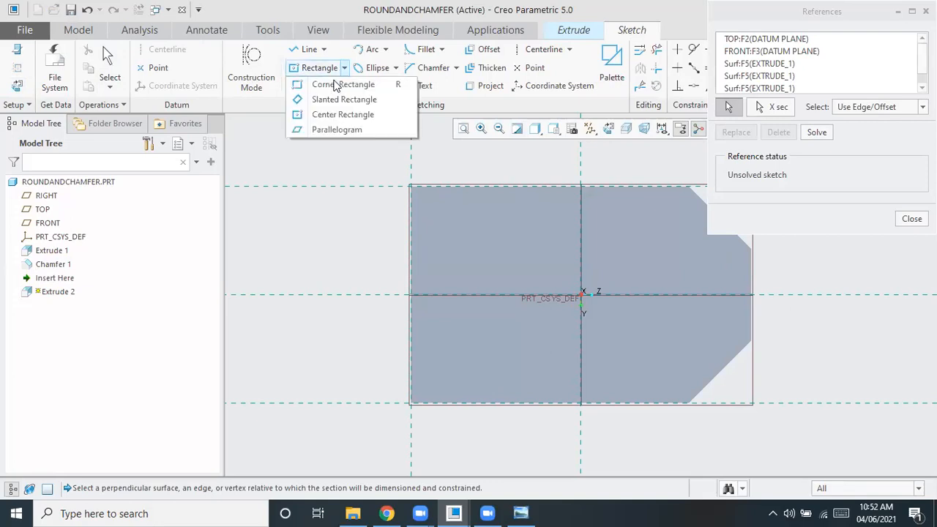
{"action": "left_click", "coordinate": [322, 86]}
{"action": "left_click", "coordinate": [411, 186]}
{"action": "left_click", "coordinate": [470, 312]}
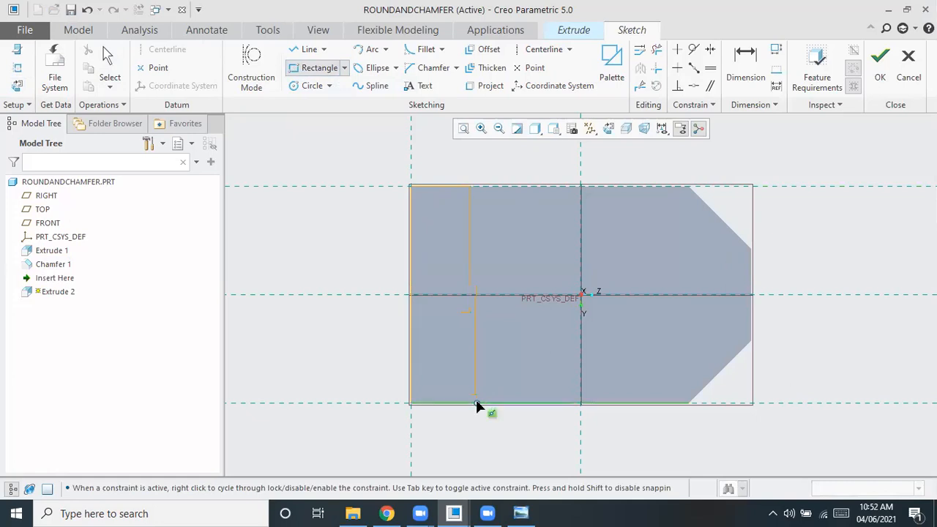
{"action": "middle_click", "coordinate": [497, 427]}
Consult the reference drawing for the upright's thickness and set the rectangle's width to 12
{"action": "mouse_move", "coordinate": [538, 504]}
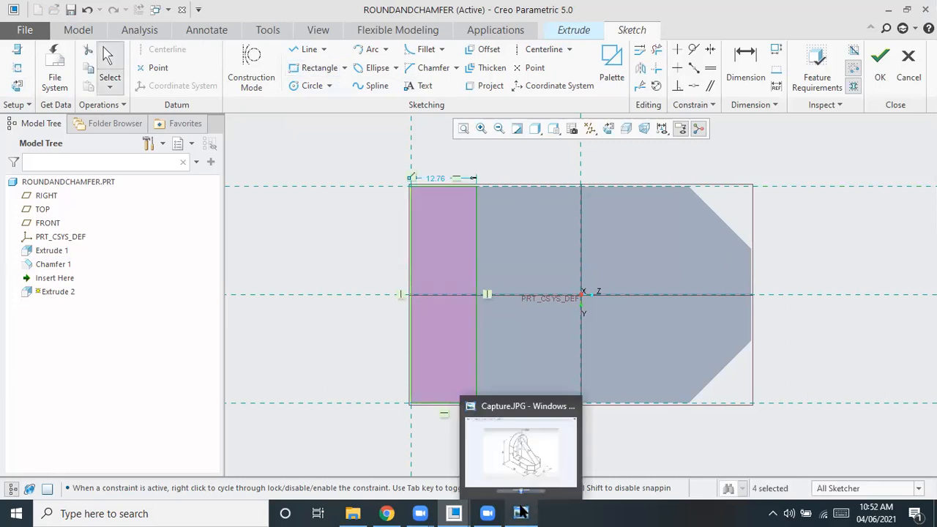
{"action": "left_click", "coordinate": [523, 511]}
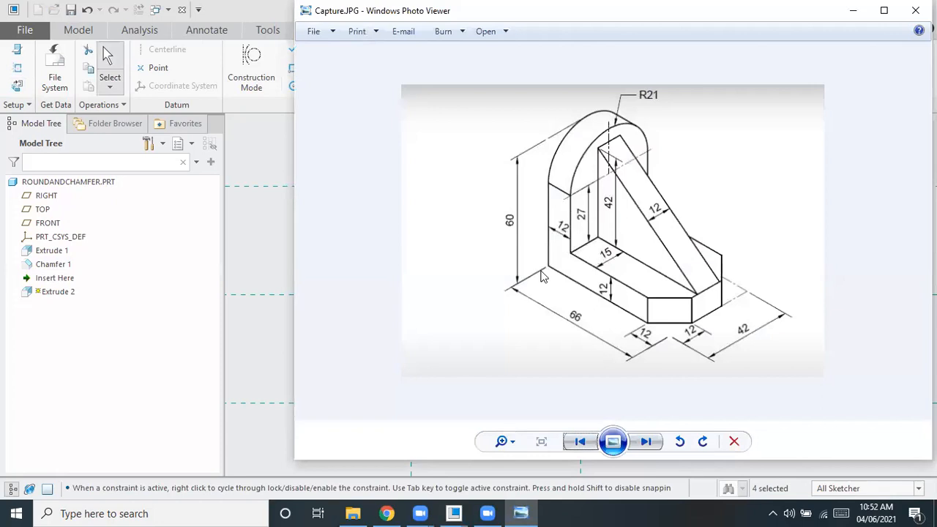
{"action": "key", "text": "alt+Tab"}
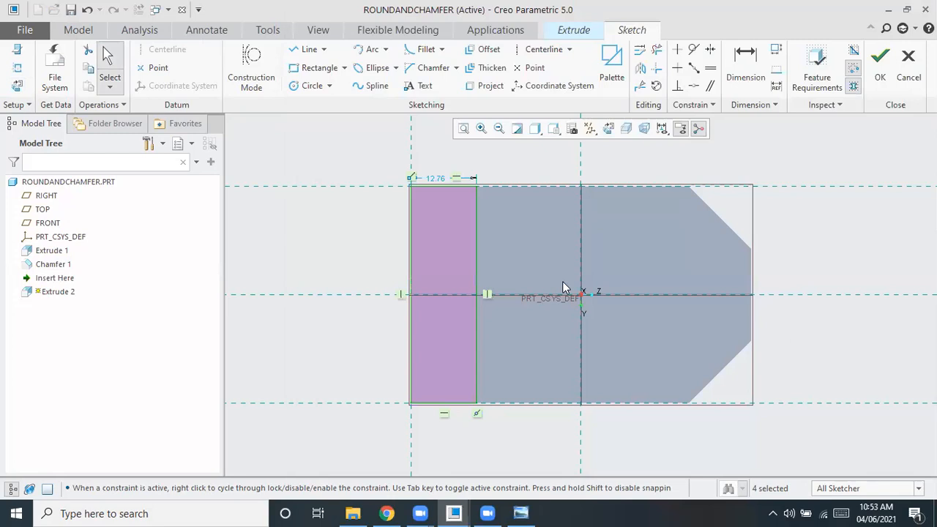
{"action": "double_click", "coordinate": [433, 180]}
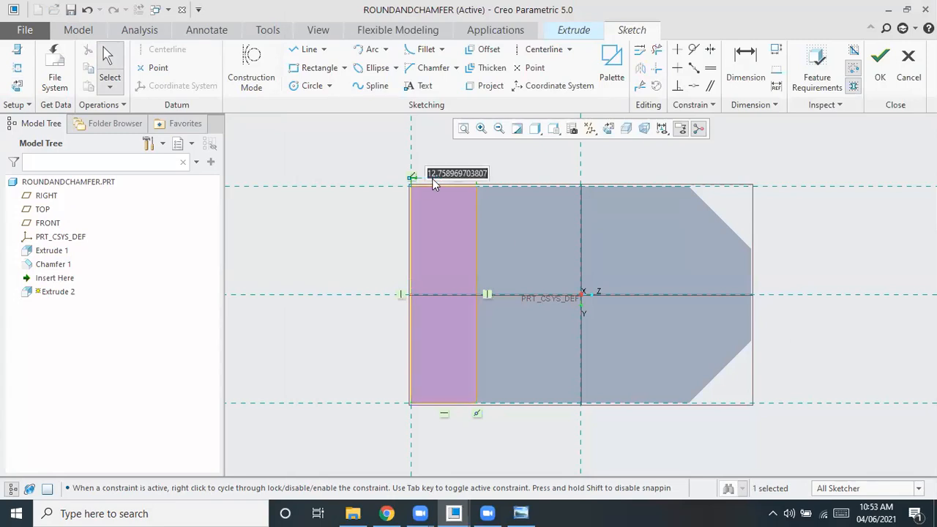
{"action": "type", "text": "12"}
{"action": "key", "text": "Return"}
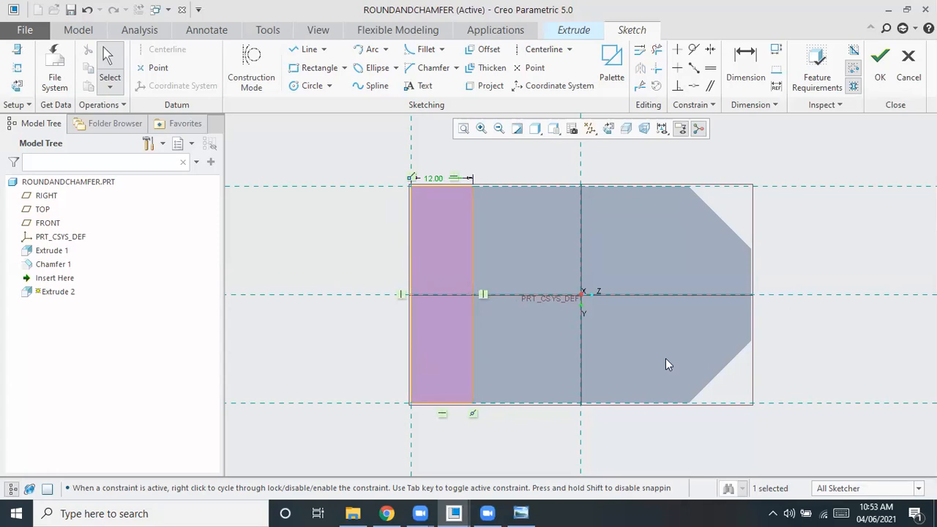
Finish the rectangle sketch and extrude it upward to a depth of 48 as the upright wall
{"action": "left_click", "coordinate": [880, 63]}
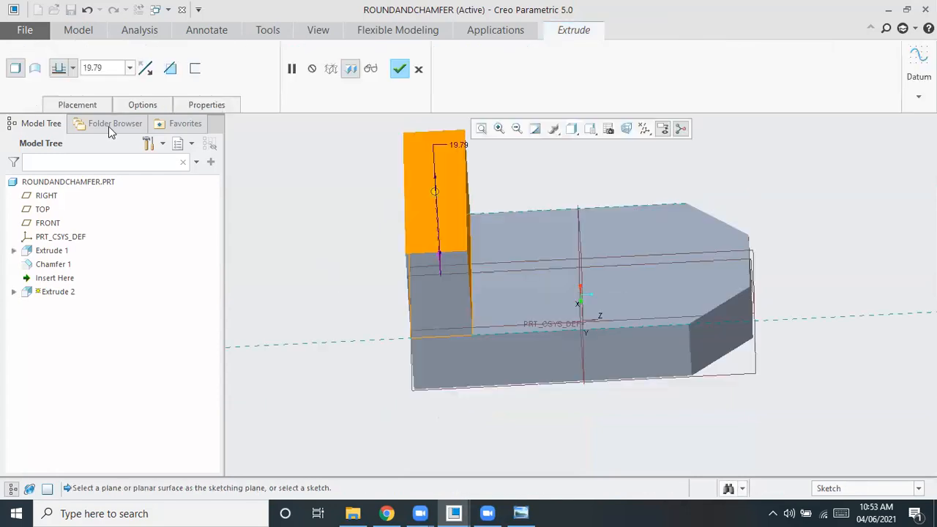
{"action": "double_click", "coordinate": [94, 67]}
{"action": "type", "text": "48"}
{"action": "key", "text": "Return"}
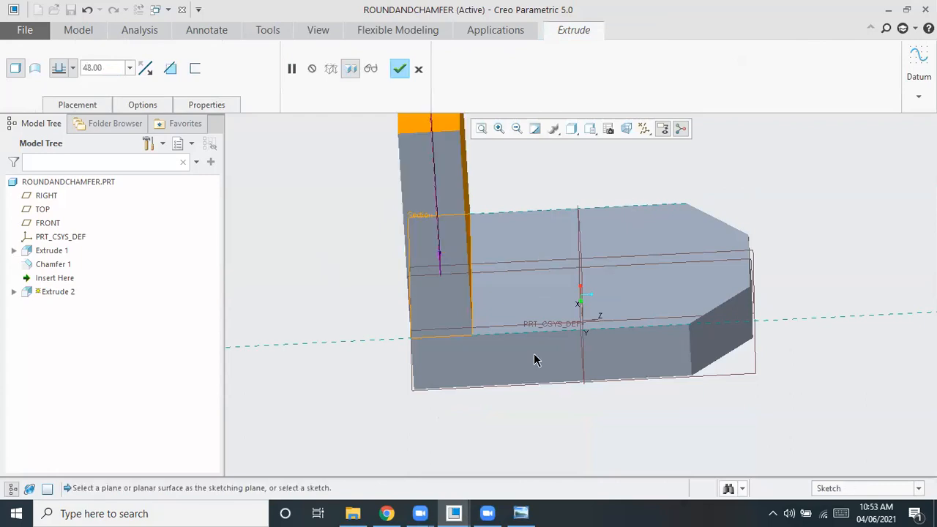
{"action": "left_click", "coordinate": [398, 70]}
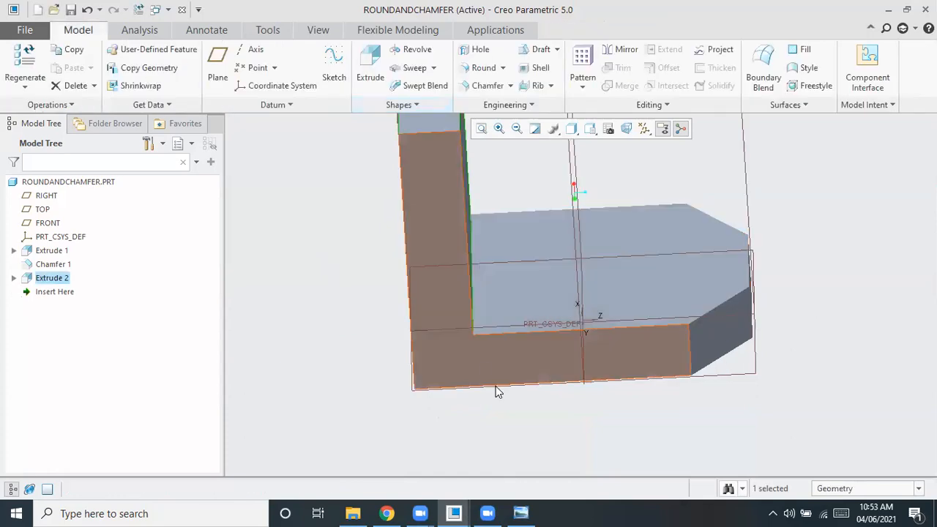
Inspect the L-shaped model from several angles and check the reference drawing for the upright's rounded top
{"action": "middle_click_drag", "start_coordinate": [535, 430], "coordinate": [534, 431]}
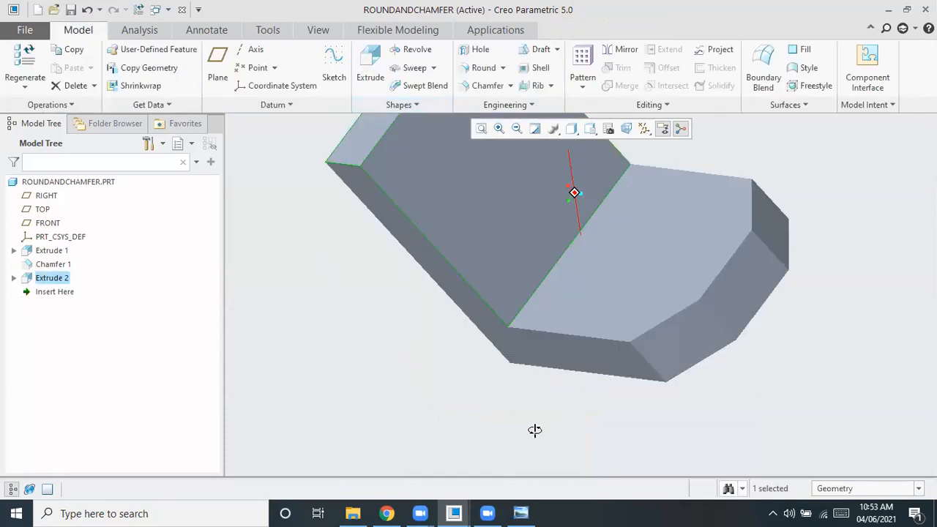
{"action": "scroll", "coordinate": [541, 431], "scroll_direction": "up", "scroll_amount": 3}
{"action": "scroll", "coordinate": [522, 427], "scroll_direction": "down", "scroll_amount": 3}
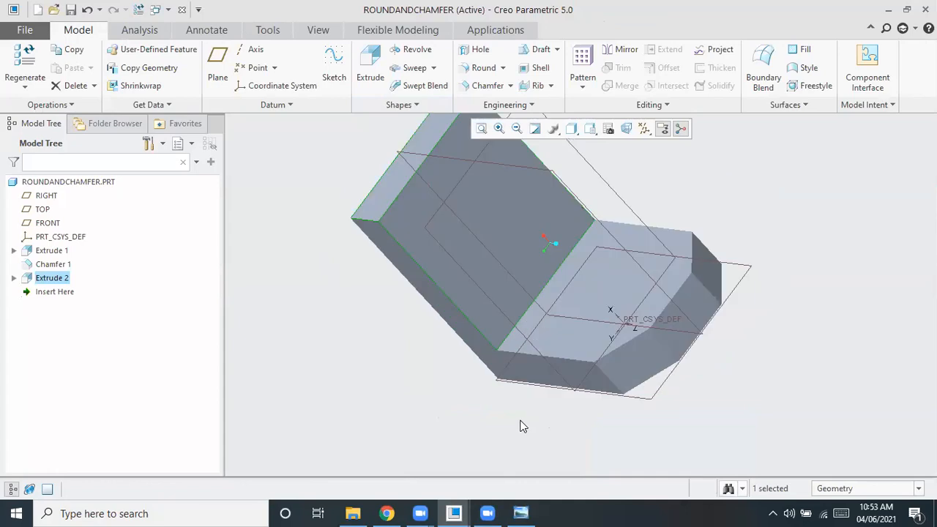
{"action": "middle_click_drag", "start_coordinate": [525, 416], "coordinate": [556, 432]}
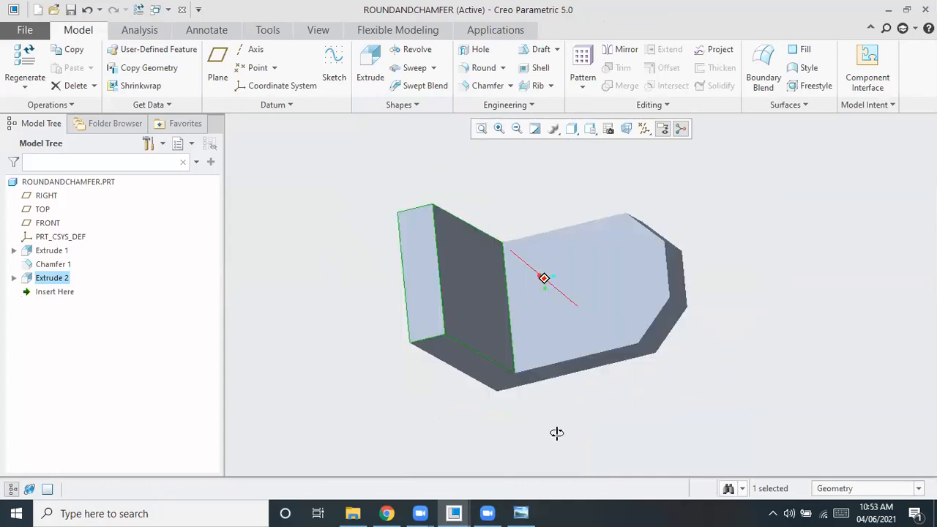
{"action": "middle_click_drag", "start_coordinate": [385, 339], "coordinate": [517, 215]}
{"action": "middle_click_drag", "start_coordinate": [568, 267], "coordinate": [459, 468]}
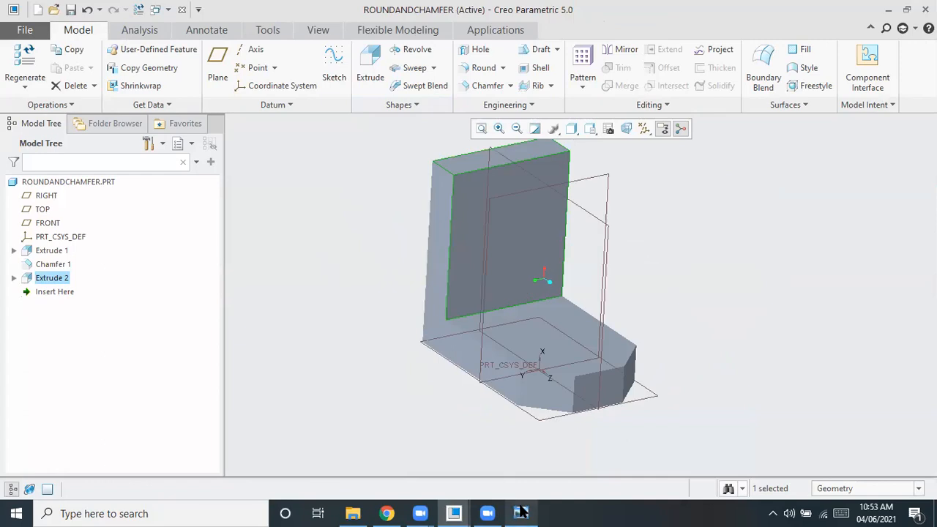
{"action": "mouse_move", "coordinate": [520, 513]}
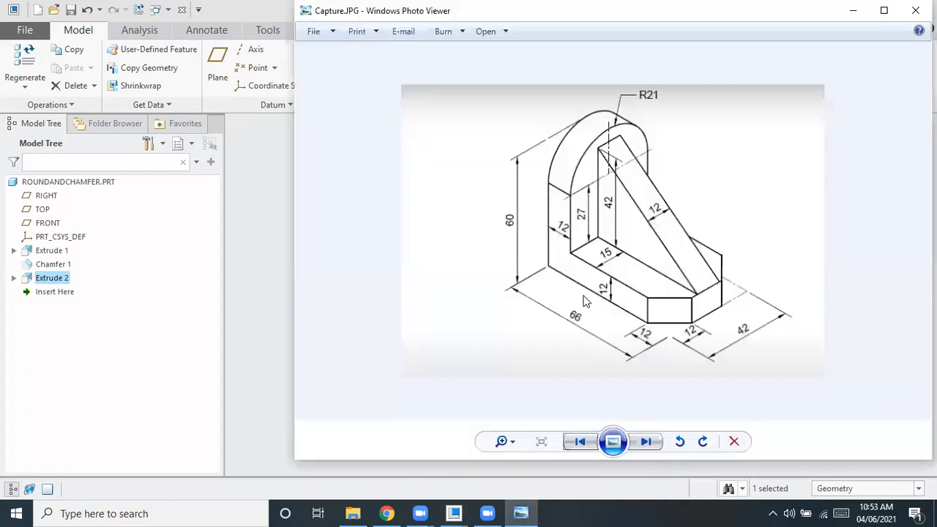
{"action": "left_click", "coordinate": [518, 472]}
{"action": "left_click", "coordinate": [852, 10]}
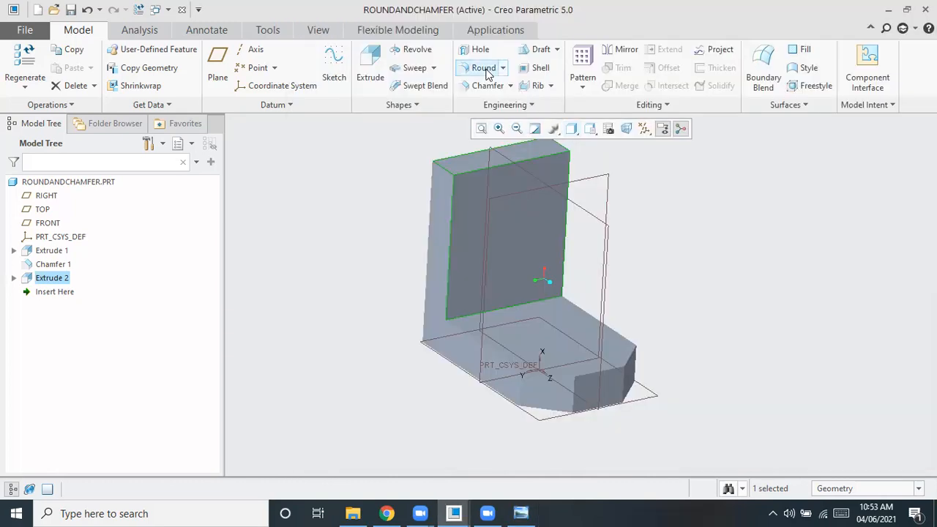
Round the two upper corner edges of the upright wall with a radius of 21
{"action": "left_click", "coordinate": [485, 69]}
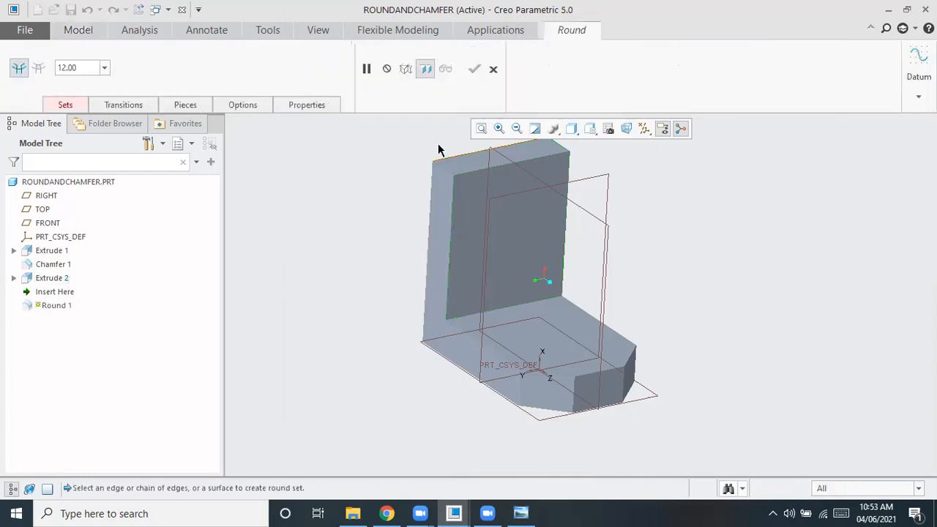
{"action": "left_click", "coordinate": [451, 177]}
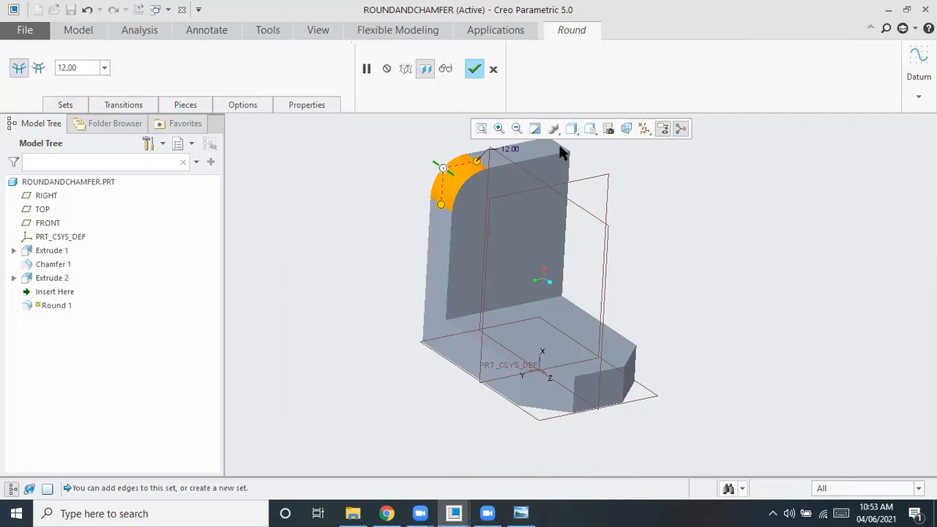
{"action": "left_click", "coordinate": [510, 152], "text": "ctrl"}
{"action": "double_click", "coordinate": [76, 68]}
{"action": "type", "text": "2"}
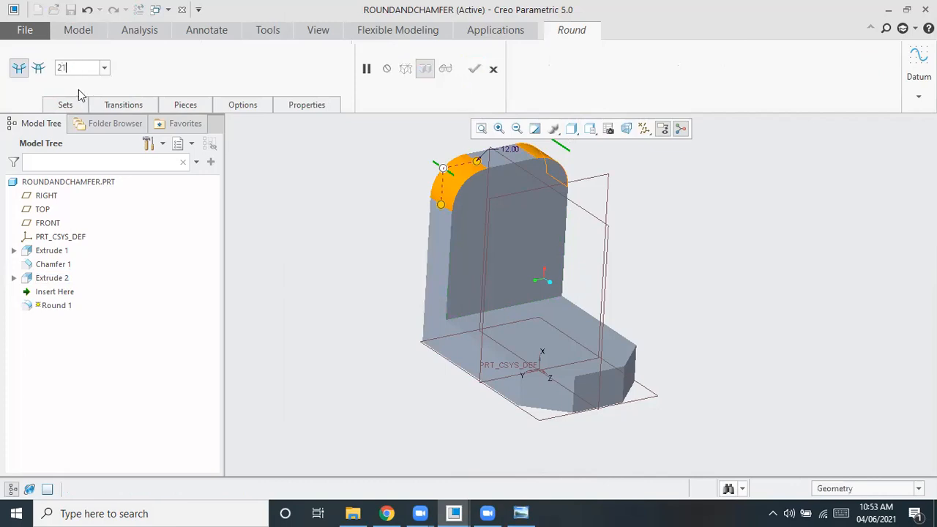
{"action": "type", "text": "1"}
{"action": "key", "text": "Return"}
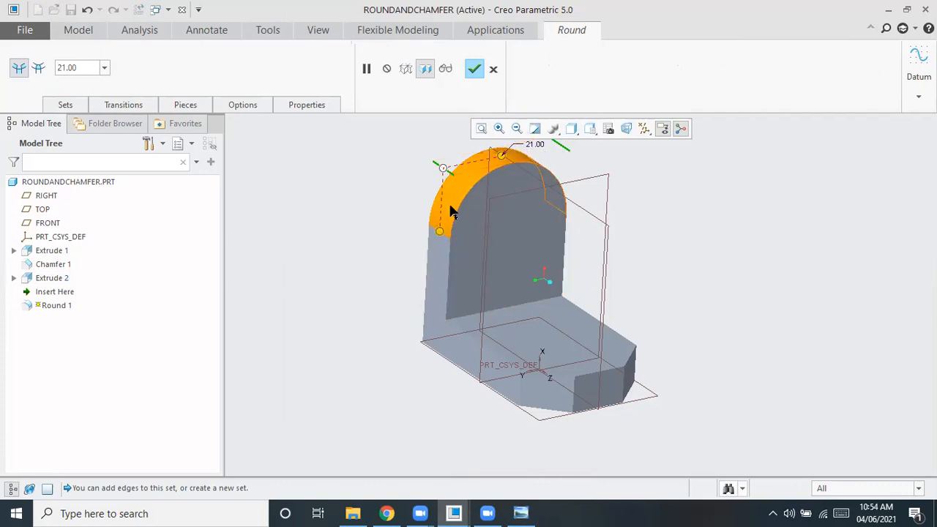
{"action": "left_click", "coordinate": [473, 69]}
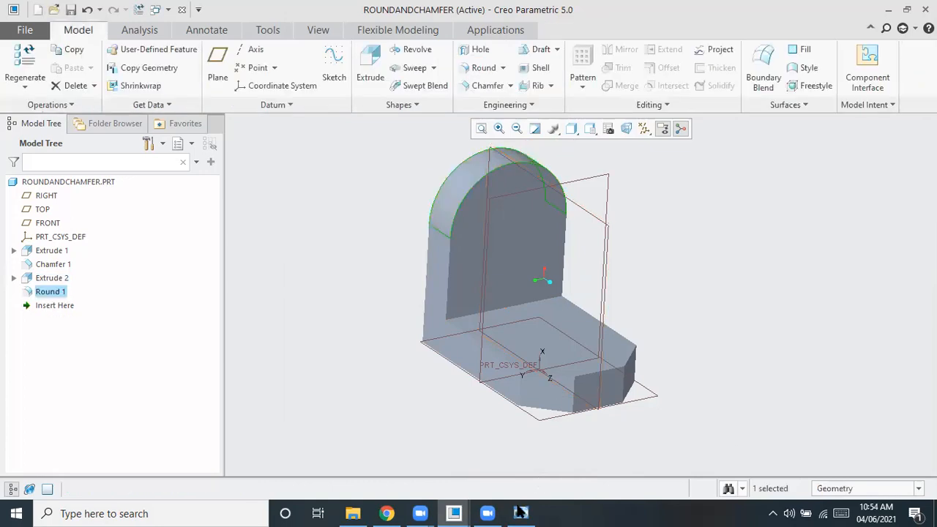
Check the rib in the reference drawing, start an extrusion sketch on the TOP plane, and orient the view to it
{"action": "left_click", "coordinate": [477, 512]}
{"action": "left_click", "coordinate": [503, 507]}
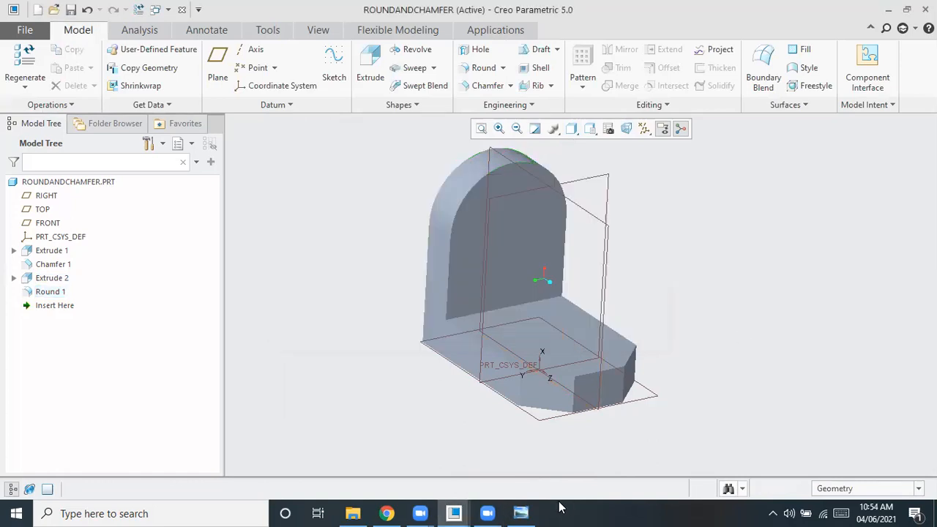
{"action": "left_click", "coordinate": [521, 512]}
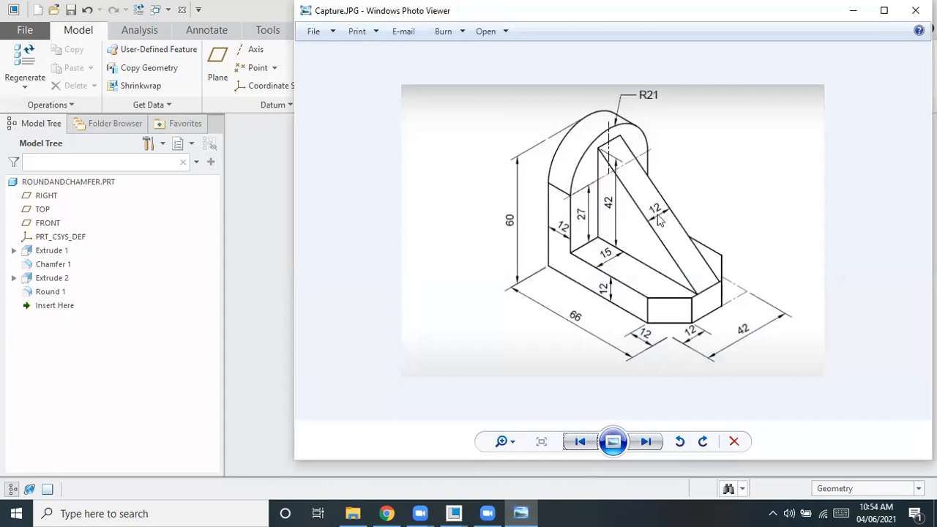
{"action": "left_click", "coordinate": [849, 11]}
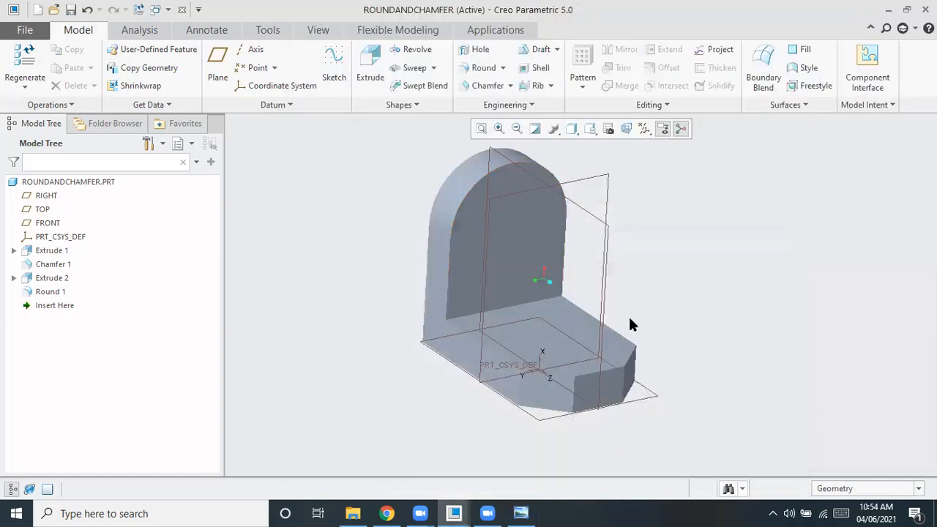
{"action": "mouse_move", "coordinate": [762, 271]}
{"action": "middle_mouse_down"}
{"action": "mouse_move", "coordinate": [771, 255]}
{"action": "mouse_move", "coordinate": [644, 252]}
{"action": "middle_mouse_up"}
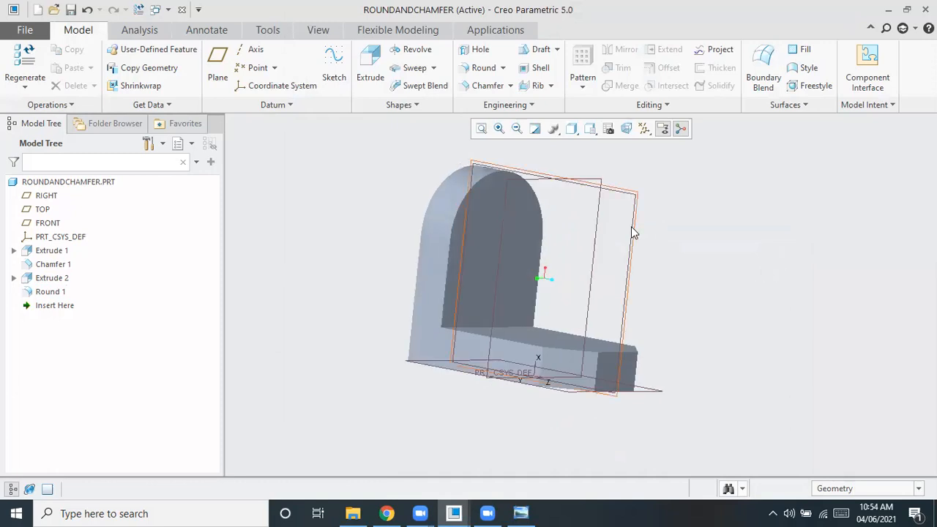
{"action": "left_click", "coordinate": [632, 235]}
{"action": "mouse_move", "coordinate": [788, 273]}
{"action": "middle_mouse_down"}
{"action": "mouse_move", "coordinate": [746, 300]}
{"action": "mouse_move", "coordinate": [796, 287]}
{"action": "middle_mouse_up"}
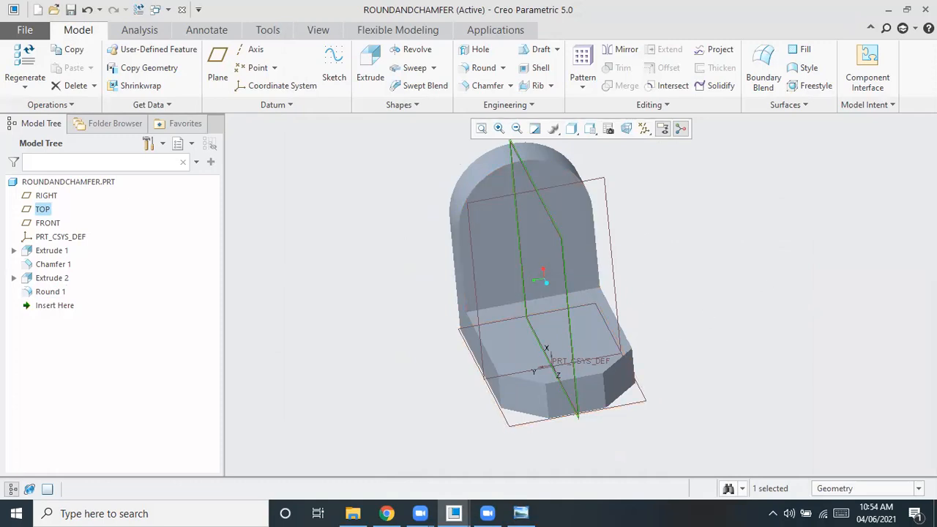
{"action": "middle_click_drag", "start_coordinate": [701, 423], "coordinate": [668, 338]}
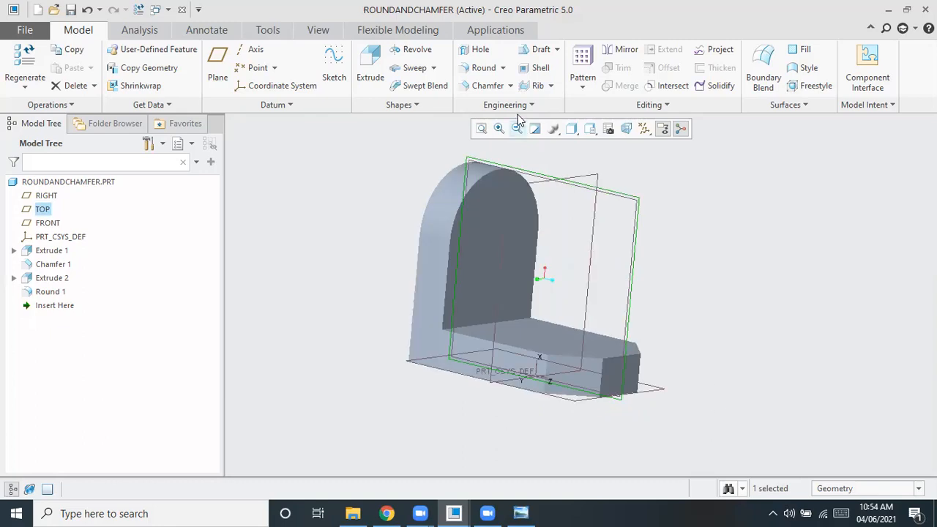
{"action": "left_click", "coordinate": [365, 67]}
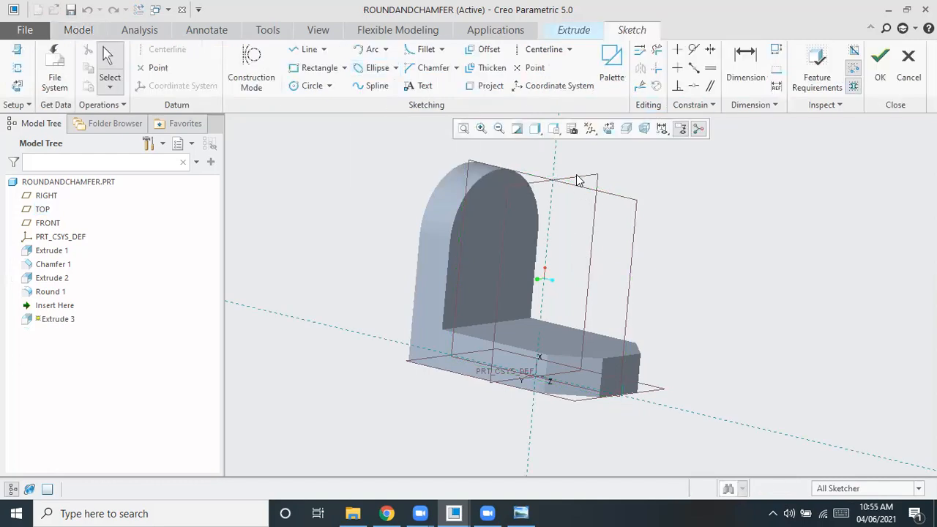
{"action": "left_click", "coordinate": [606, 129]}
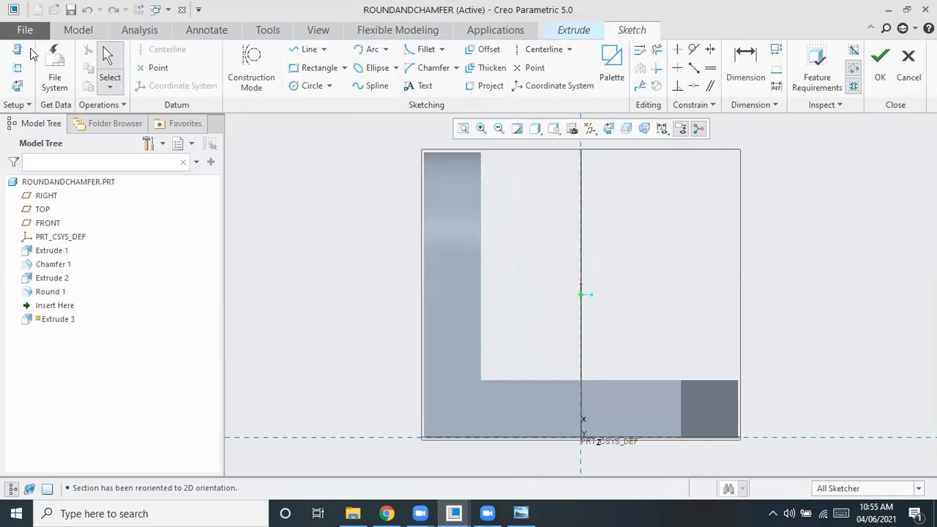
Add the upright's inner face and the base's top face as references for the rib sketch
{"action": "left_click", "coordinate": [18, 70]}
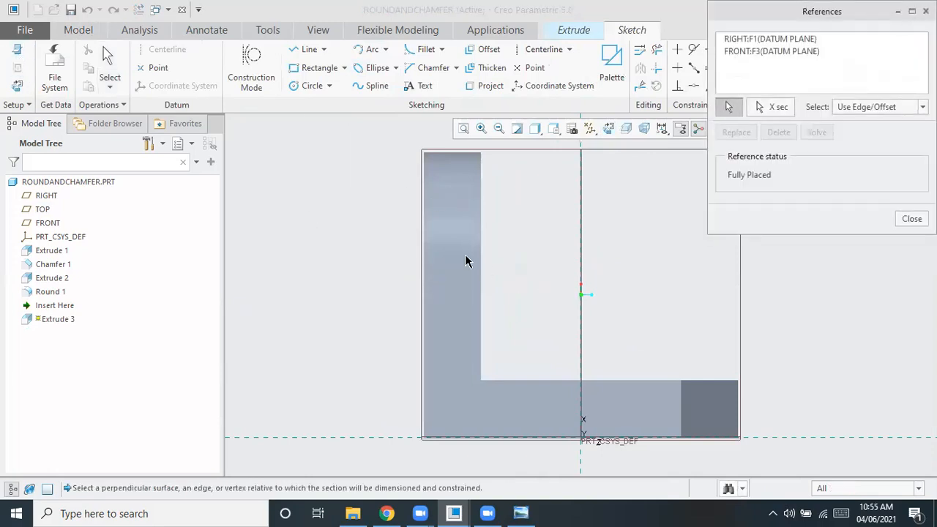
{"action": "left_click", "coordinate": [481, 221]}
{"action": "left_click", "coordinate": [482, 221]}
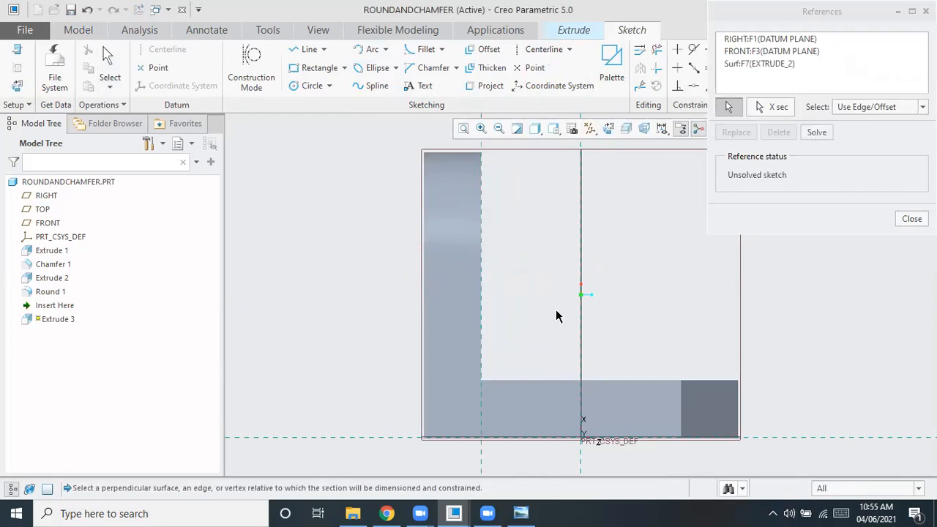
{"action": "left_click", "coordinate": [556, 379]}
{"action": "left_click", "coordinate": [909, 219]}
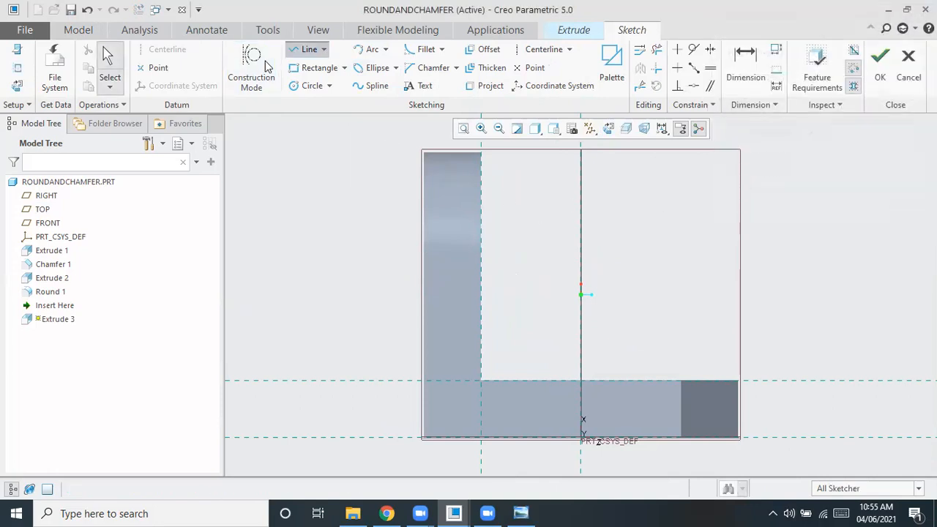
Sketch a closed triangular rib profile along the upright's inner face and the base's top face, with the sloping line reaching the base's outer end
{"action": "left_click", "coordinate": [481, 224]}
{"action": "left_click", "coordinate": [481, 381]}
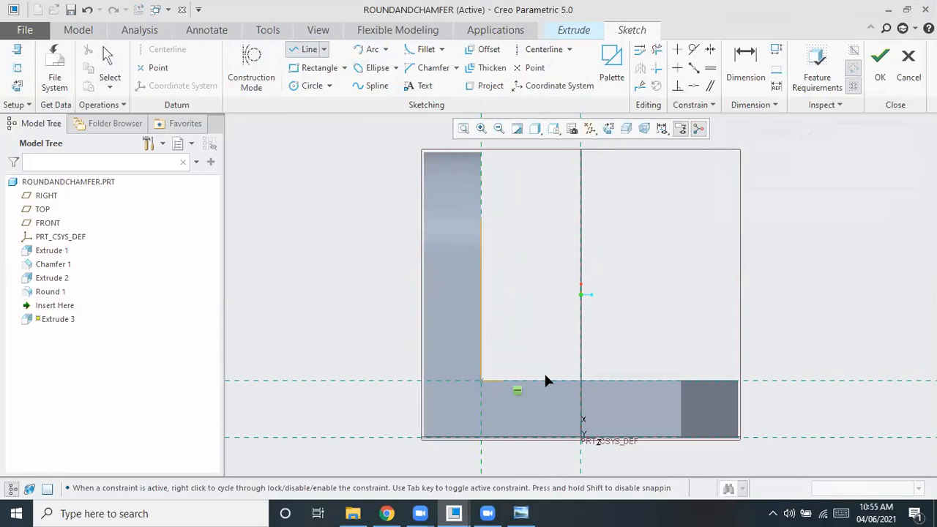
{"action": "left_click", "coordinate": [738, 381]}
{"action": "middle_click", "coordinate": [738, 382]}
{"action": "left_click", "coordinate": [739, 381]}
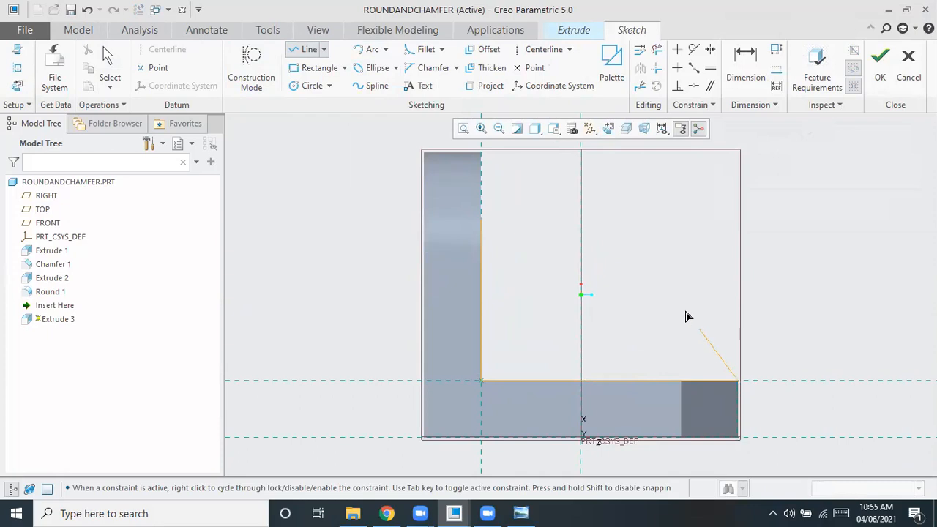
{"action": "left_click", "coordinate": [482, 219]}
{"action": "middle_click", "coordinate": [661, 231]}
{"action": "middle_click", "coordinate": [662, 242]}
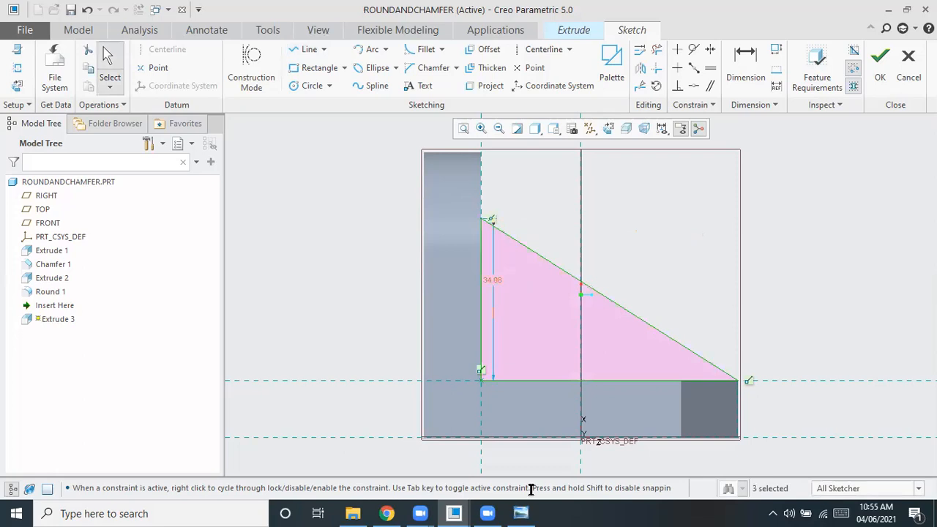
Check the rib height in the reference drawing, set the triangle's vertical dimension to 42, and finish the sketch
{"action": "left_click", "coordinate": [528, 512]}
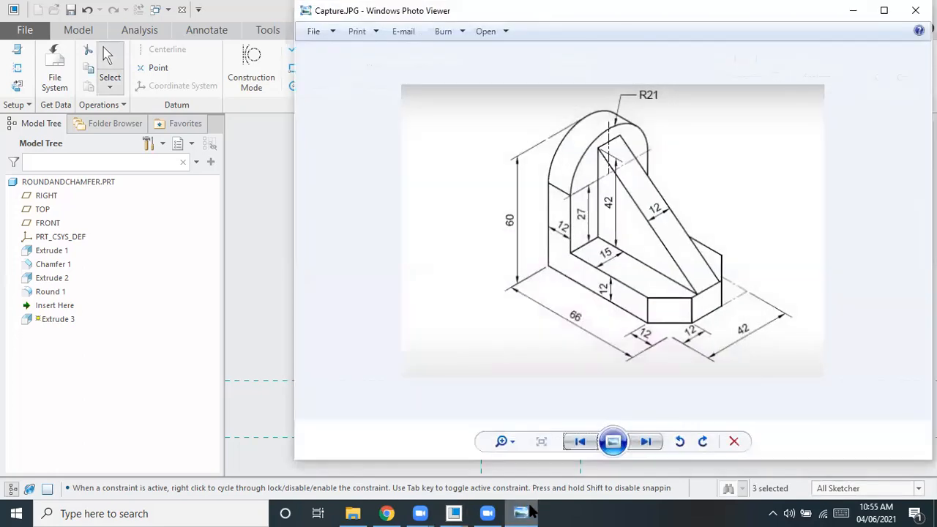
{"action": "left_click", "coordinate": [529, 513]}
{"action": "left_click", "coordinate": [490, 282]}
{"action": "double_click", "coordinate": [490, 282]}
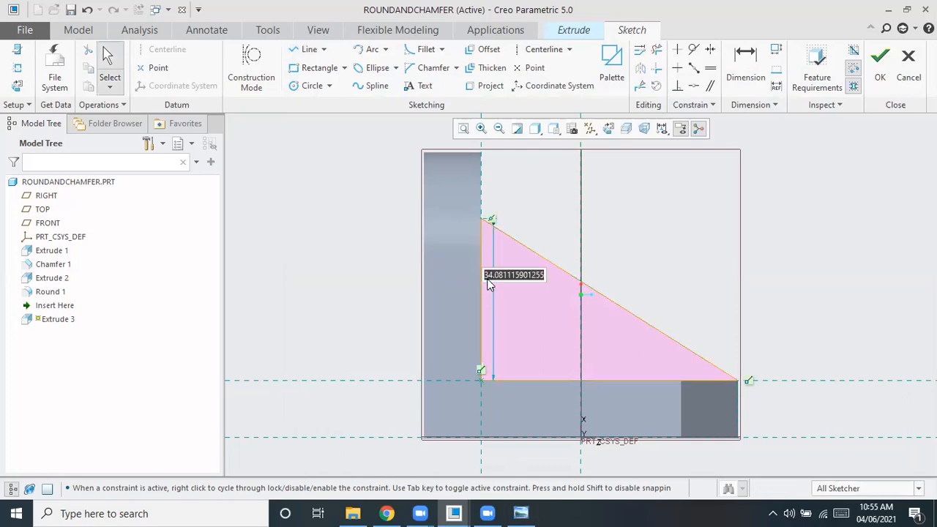
{"action": "type", "text": "42"}
{"action": "key", "text": "Return"}
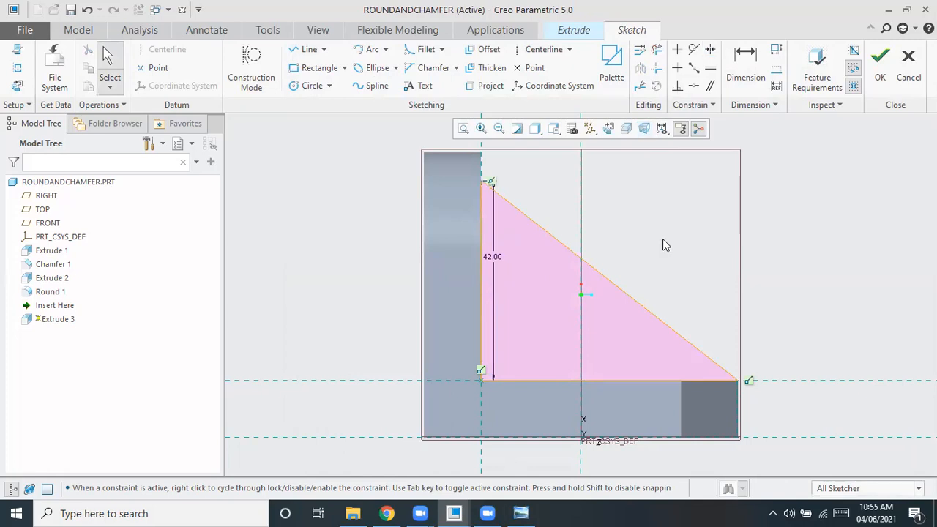
{"action": "left_click", "coordinate": [878, 64]}
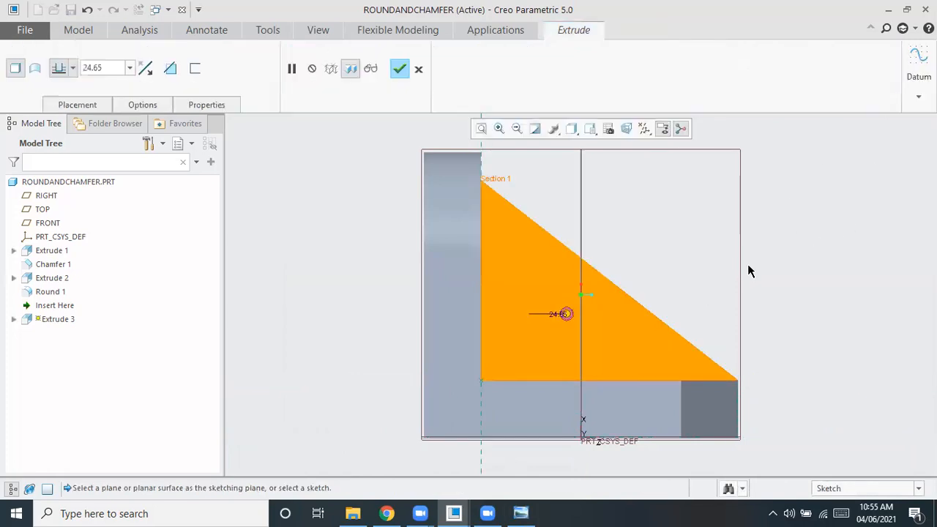
Check the rib thickness in the reference drawing and extrude the triangle symmetrically about the sketch plane with a total depth of 12
{"action": "mouse_move", "coordinate": [797, 326]}
{"action": "middle_mouse_down"}
{"action": "mouse_move", "coordinate": [739, 335]}
{"action": "mouse_move", "coordinate": [715, 353]}
{"action": "middle_mouse_up"}
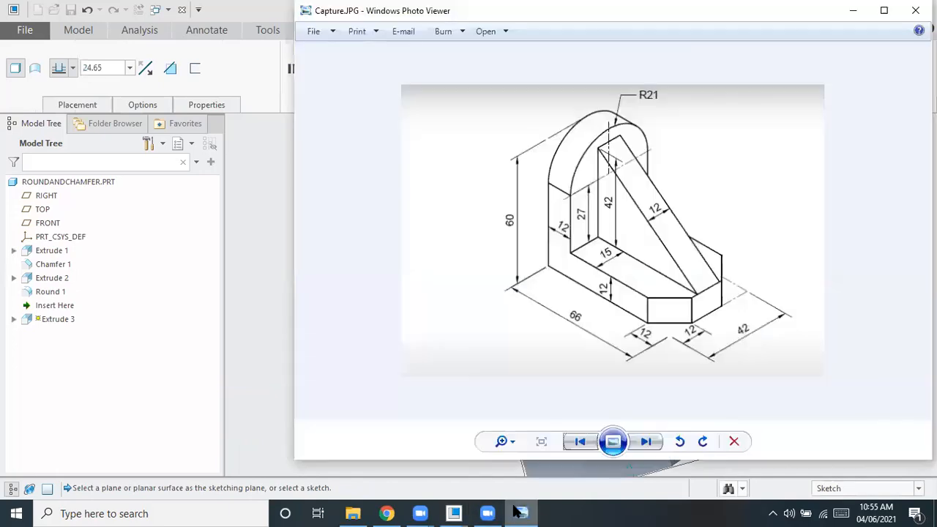
{"action": "left_click", "coordinate": [517, 512]}
{"action": "left_click", "coordinate": [518, 512]}
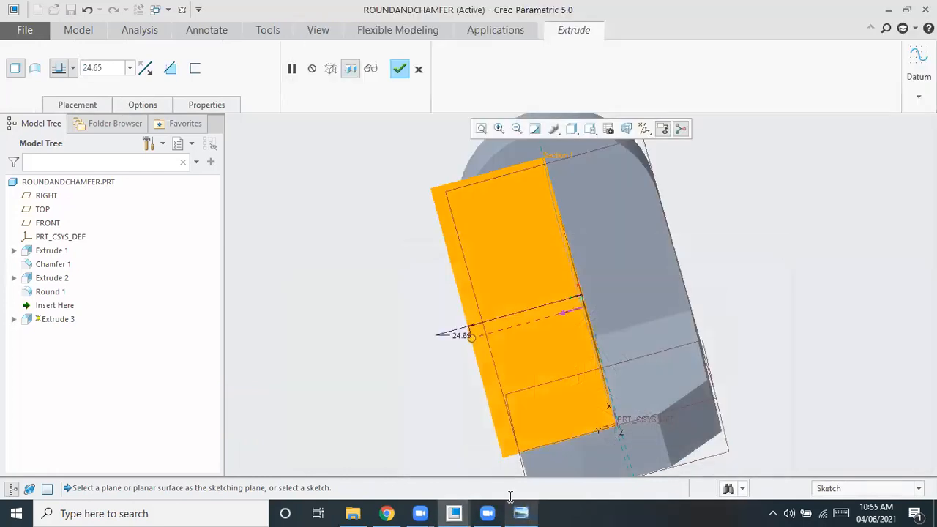
{"action": "left_click", "coordinate": [73, 67]}
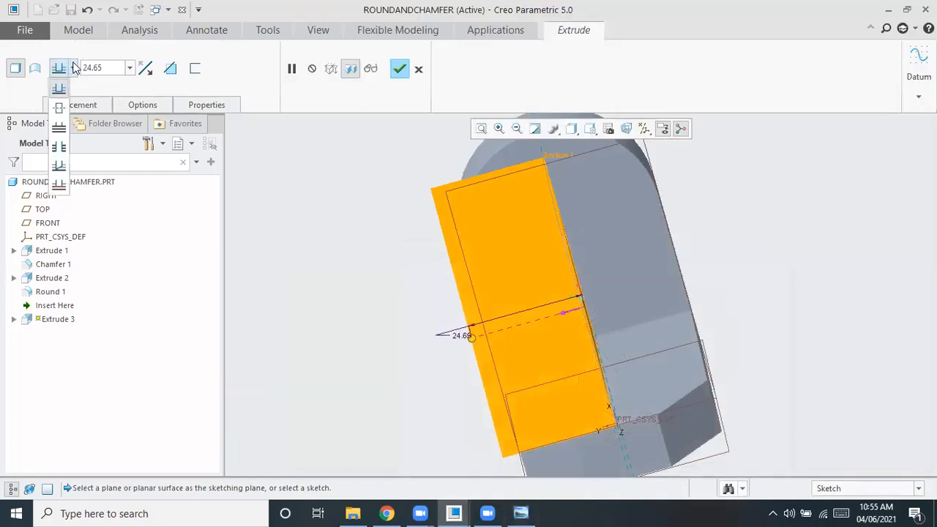
{"action": "left_click", "coordinate": [58, 110]}
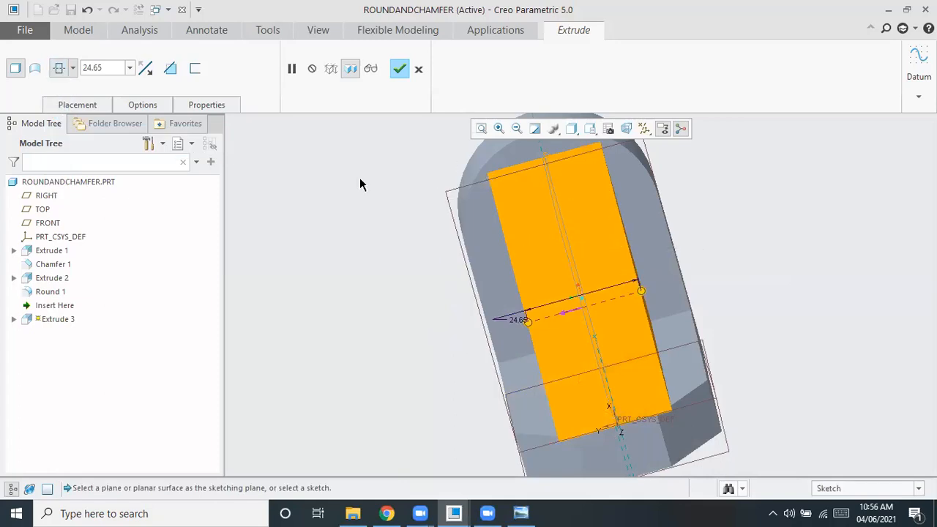
{"action": "double_click", "coordinate": [109, 68]}
{"action": "type", "text": "12"}
{"action": "key", "text": "Return"}
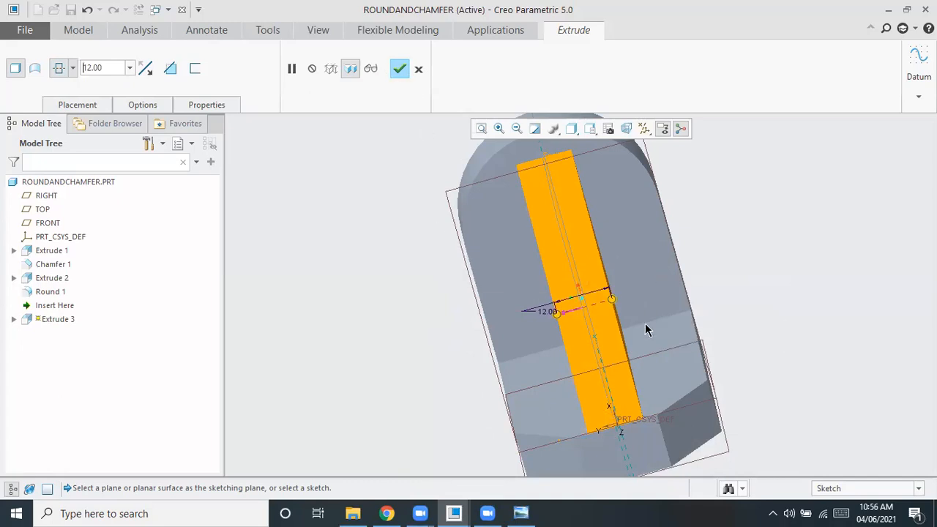
{"action": "middle_click", "coordinate": [409, 319]}
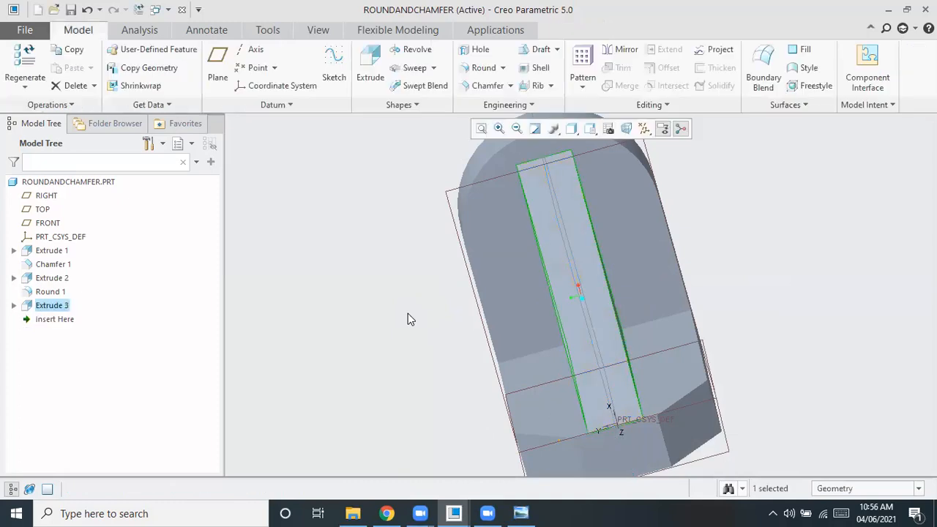
Inspect the finished bracket from several angles and compare it with the reference drawing
{"action": "middle_click_drag", "start_coordinate": [408, 319], "coordinate": [472, 286]}
{"action": "scroll", "coordinate": [472, 279], "scroll_direction": "down", "scroll_amount": 3}
{"action": "scroll", "coordinate": [472, 279], "scroll_direction": "up", "scroll_amount": 6}
{"action": "middle_click_drag", "start_coordinate": [511, 350], "coordinate": [602, 469]}
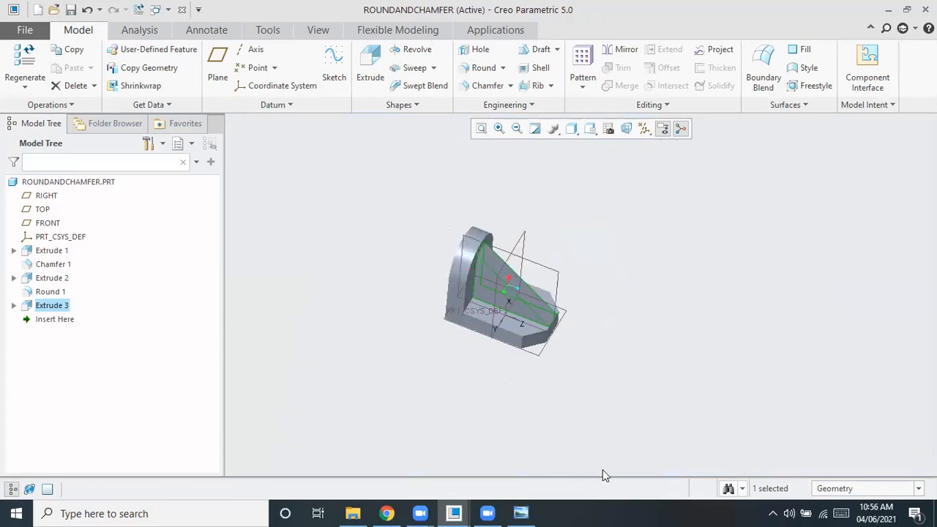
{"action": "left_click", "coordinate": [527, 513]}
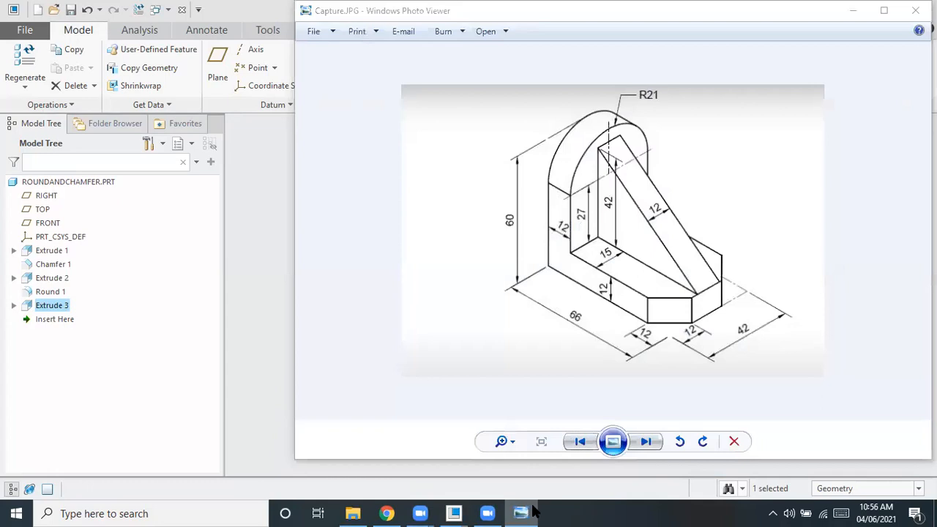
{"action": "left_click", "coordinate": [533, 512]}
{"action": "middle_click_drag", "start_coordinate": [532, 406], "coordinate": [523, 379]}
{"action": "middle_click_drag", "start_coordinate": [510, 345], "coordinate": [508, 314]}
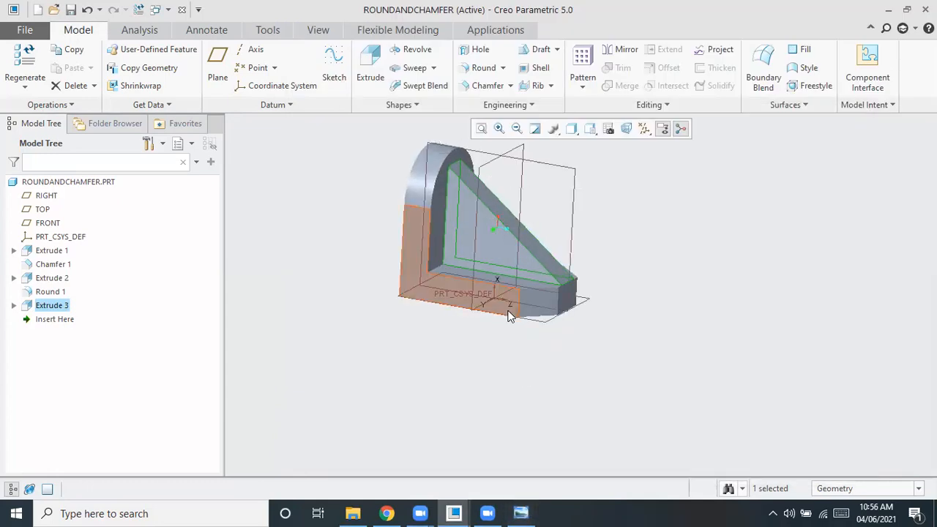
Hide all datum displays to view the bare bracket, and turn them all back on
{"action": "left_click", "coordinate": [644, 129]}
{"action": "left_click", "coordinate": [645, 145]}
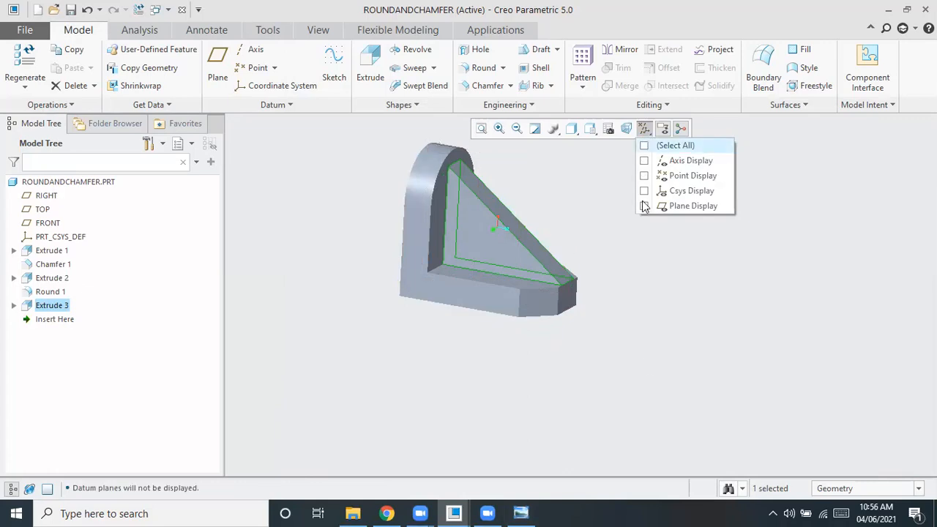
{"action": "mouse_move", "coordinate": [590, 318]}
{"action": "middle_mouse_down"}
{"action": "mouse_move", "coordinate": [543, 323]}
{"action": "mouse_move", "coordinate": [581, 314]}
{"action": "mouse_move", "coordinate": [593, 324]}
{"action": "middle_mouse_up"}
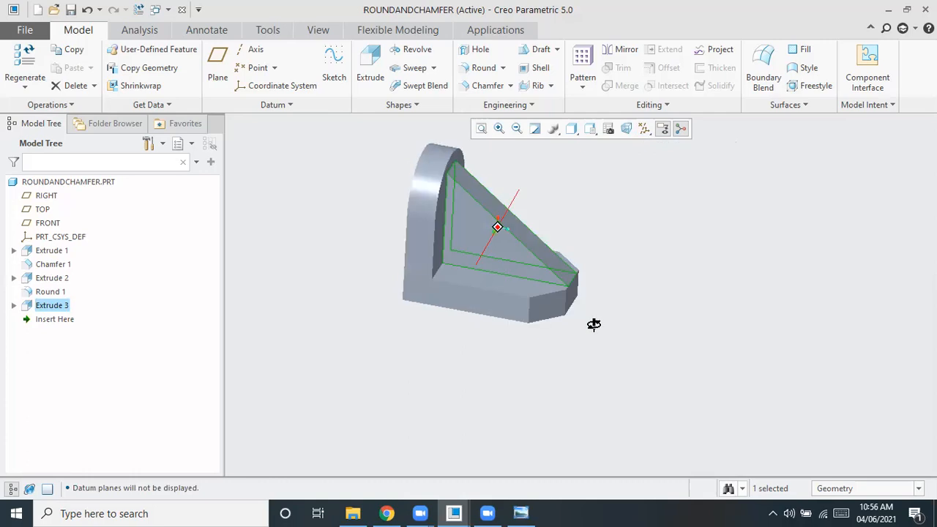
{"action": "left_click", "coordinate": [644, 129]}
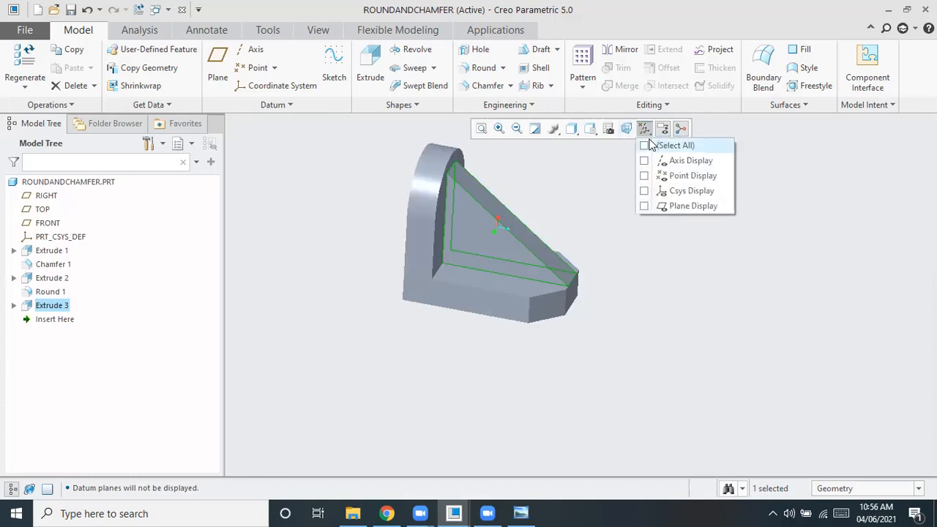
{"action": "left_click", "coordinate": [645, 145]}
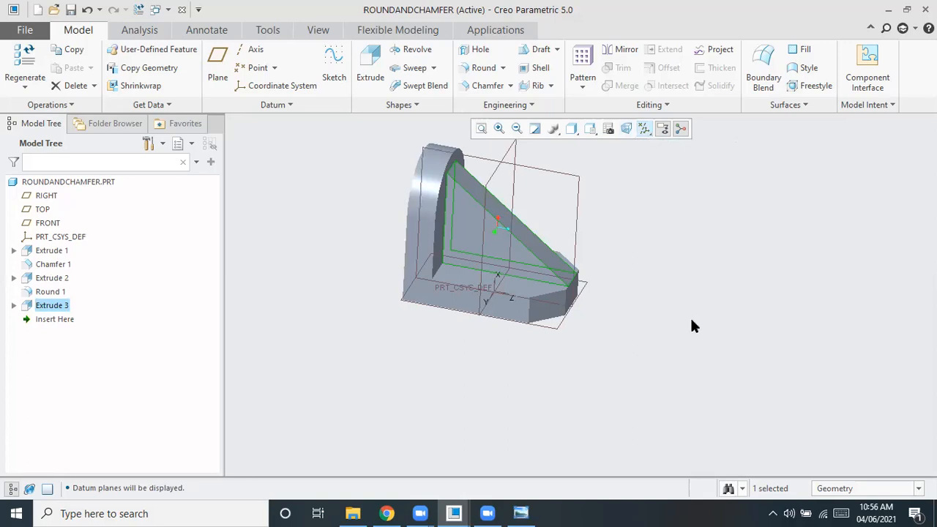
Start saving a copy of the part and browse to the educational data folder on drive G:
{"action": "left_click", "coordinate": [18, 30]}
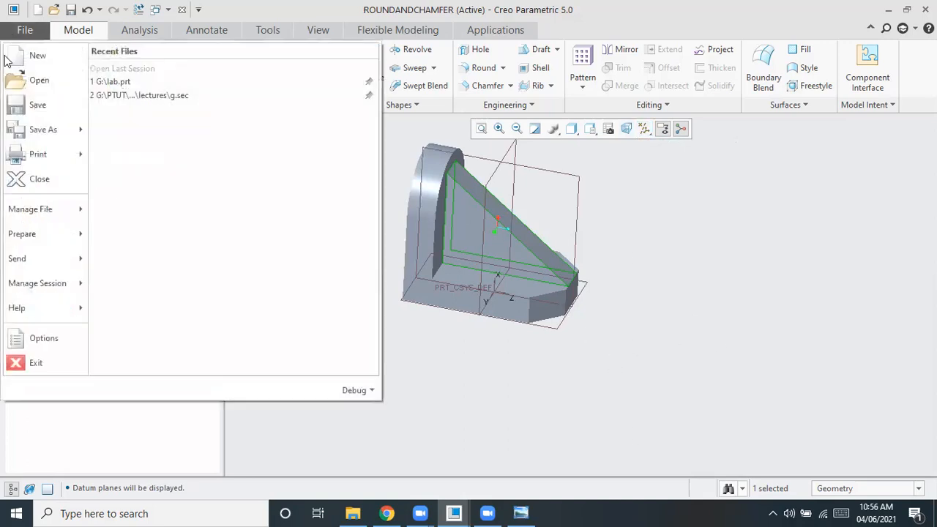
{"action": "left_click", "coordinate": [21, 128]}
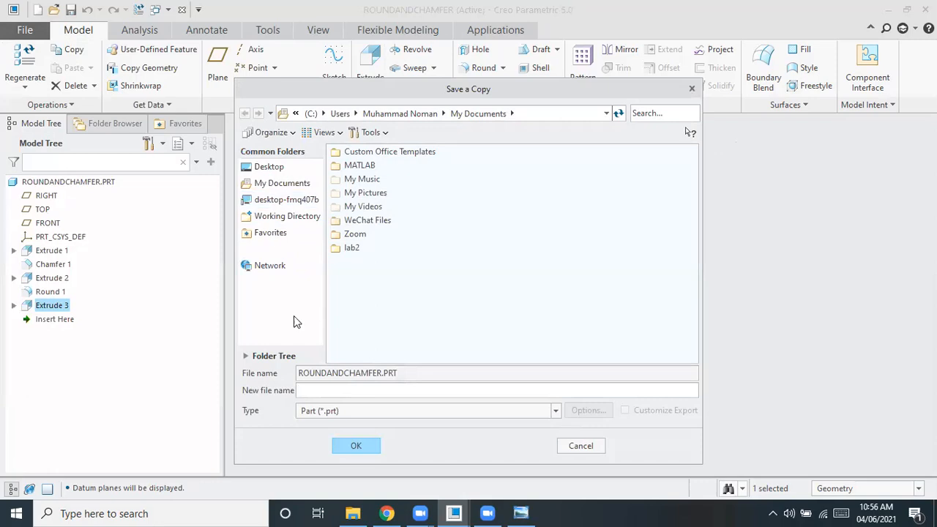
{"action": "left_click", "coordinate": [269, 199]}
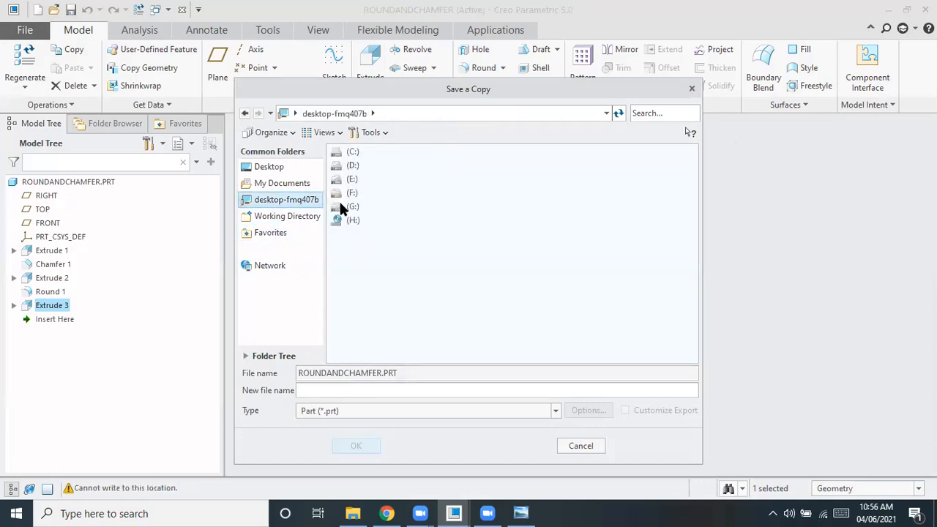
{"action": "left_click", "coordinate": [341, 204]}
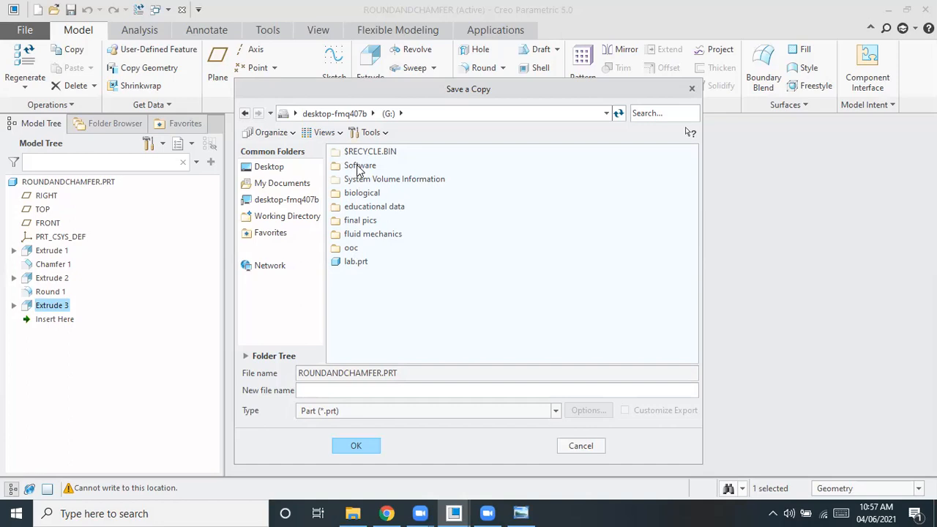
{"action": "left_click", "coordinate": [363, 211]}
{"action": "double_click", "coordinate": [363, 212]}
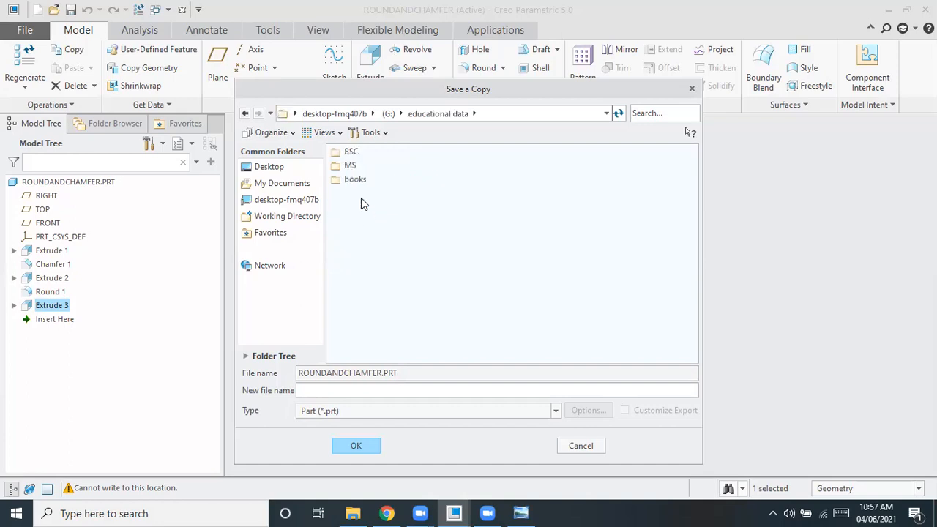
Set the save location to the lec3 folder under books, 3D software curriculum design, lectures
{"action": "double_click", "coordinate": [353, 155]}
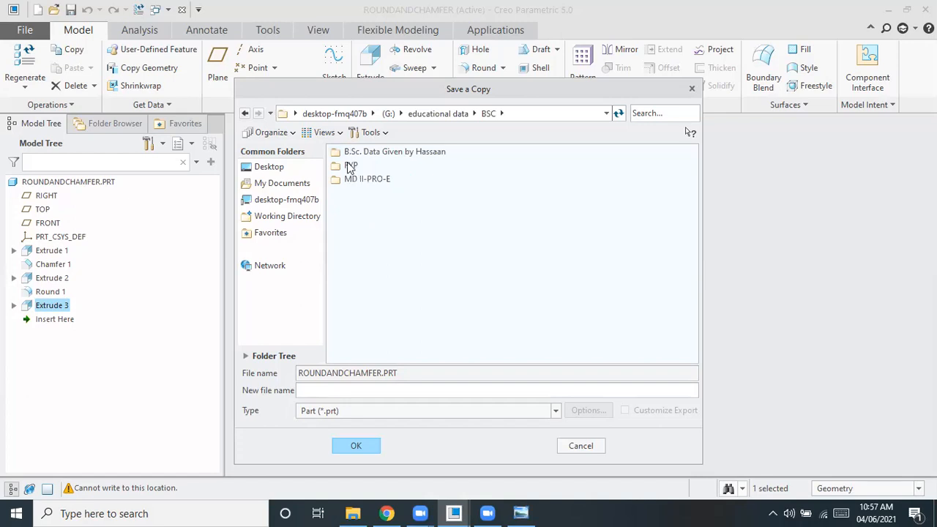
{"action": "left_click", "coordinate": [246, 115]}
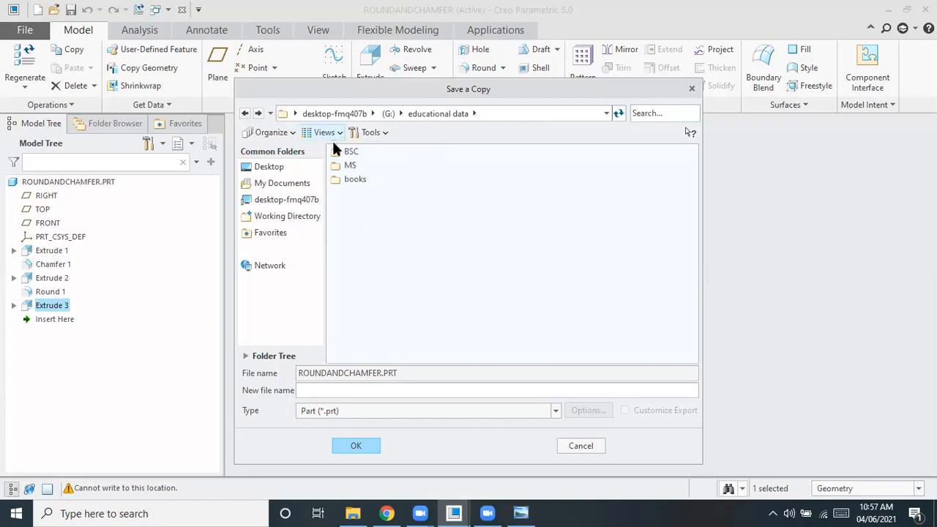
{"action": "double_click", "coordinate": [351, 181]}
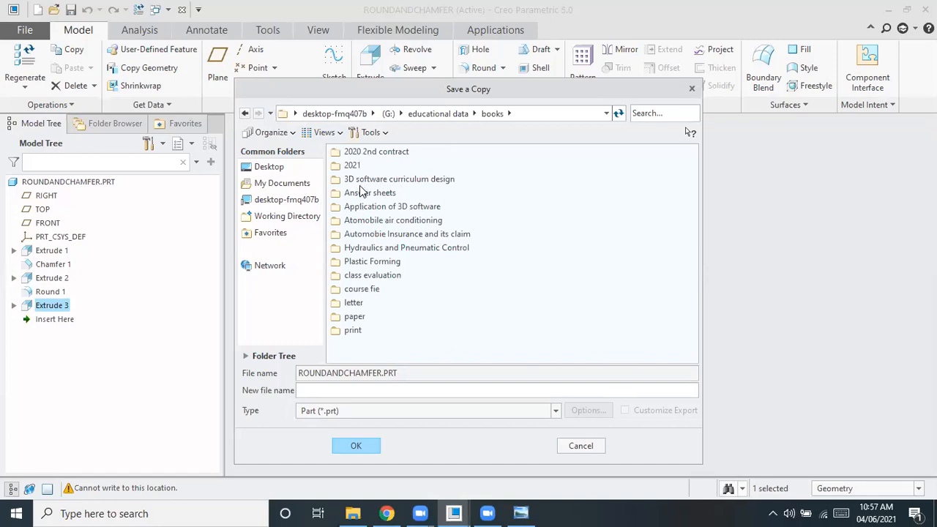
{"action": "left_click", "coordinate": [363, 180]}
{"action": "double_click", "coordinate": [362, 180]}
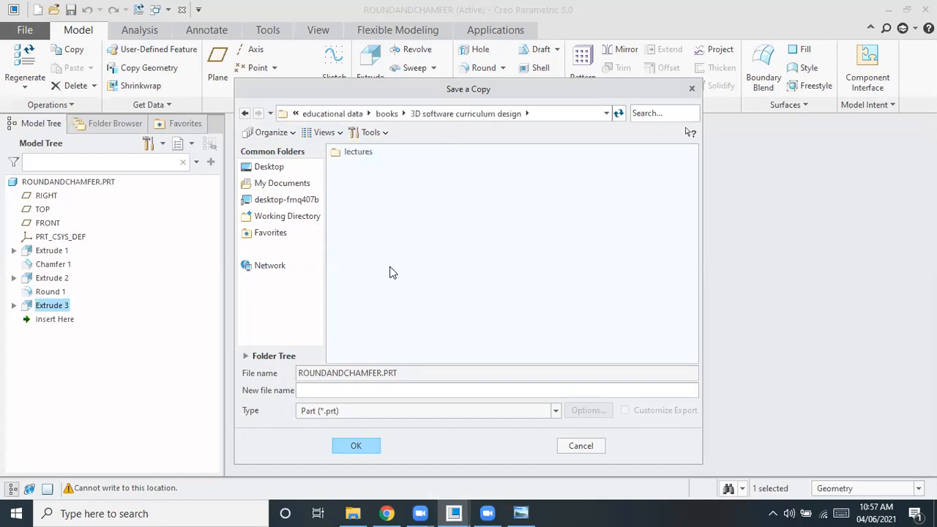
{"action": "double_click", "coordinate": [353, 155]}
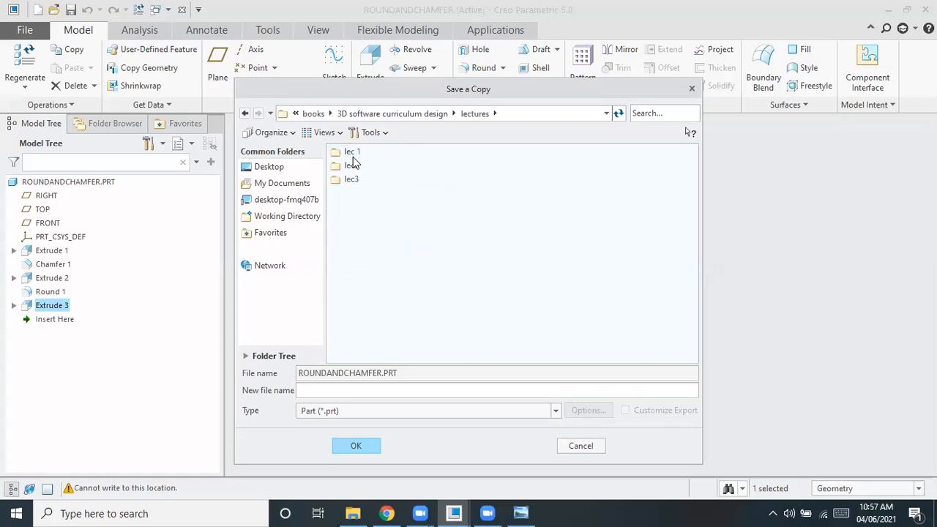
{"action": "double_click", "coordinate": [350, 180]}
Try to save the copy under the new file name roundandchamfer
{"action": "left_click", "coordinate": [351, 391]}
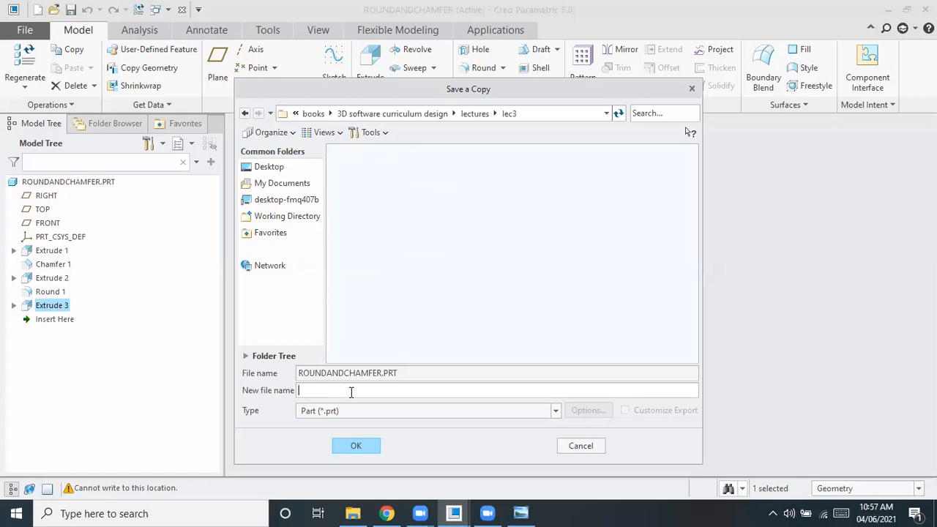
{"action": "type", "text": "roundandchamfer"}
{"action": "left_click", "coordinate": [371, 446]}
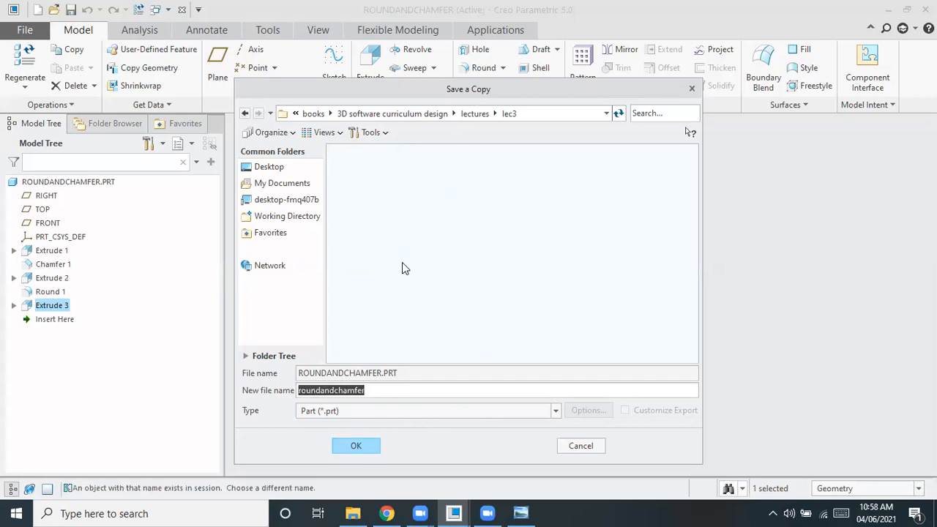
{"action": "left_click", "coordinate": [355, 451]}
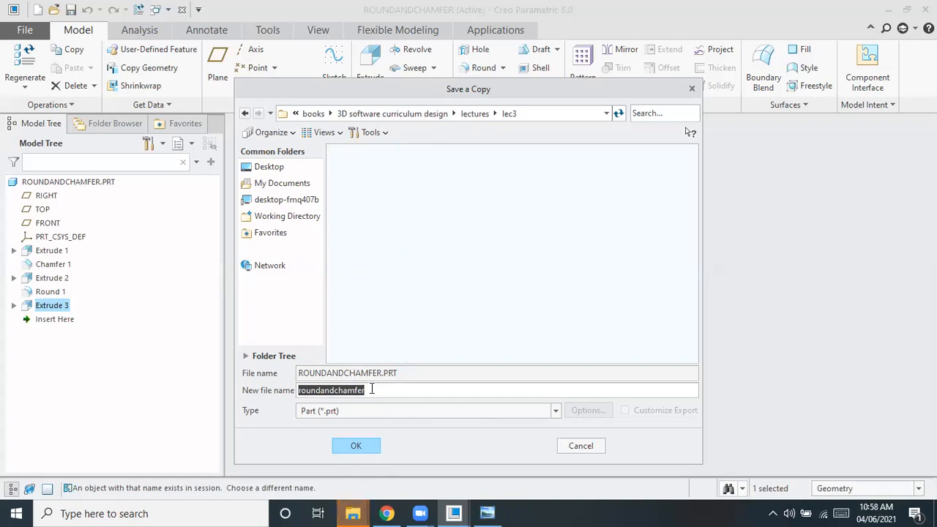
Keep the Part (*.prt) type, shorten the new file name to round, and save the copy
{"action": "left_click", "coordinate": [363, 411]}
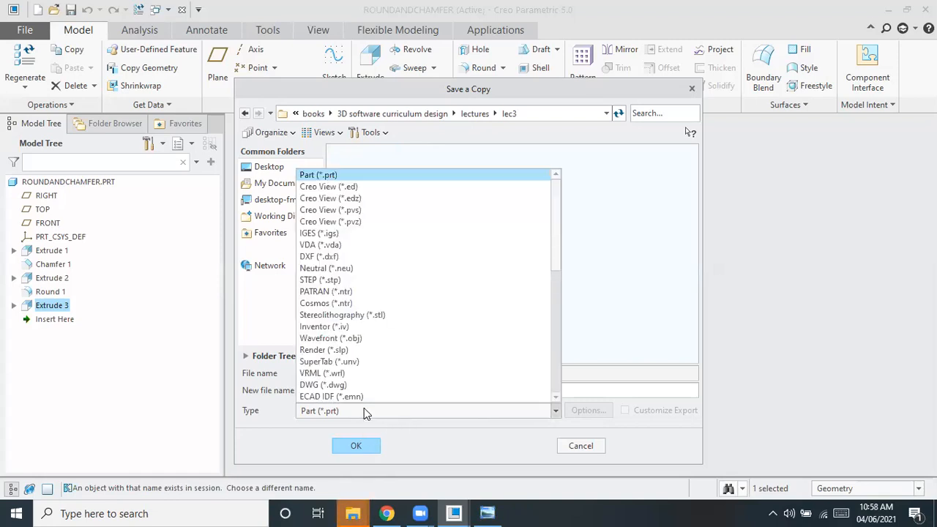
{"action": "left_click", "coordinate": [366, 412]}
{"action": "left_click_drag", "start_coordinate": [368, 390], "coordinate": [334, 394]}
{"action": "key", "text": "BackSpace"}
{"action": "key", "text": "BackSpace"}
{"action": "key", "text": "BackSpace"}
{"action": "key", "text": "BackSpace"}
{"action": "left_click", "coordinate": [353, 447]}
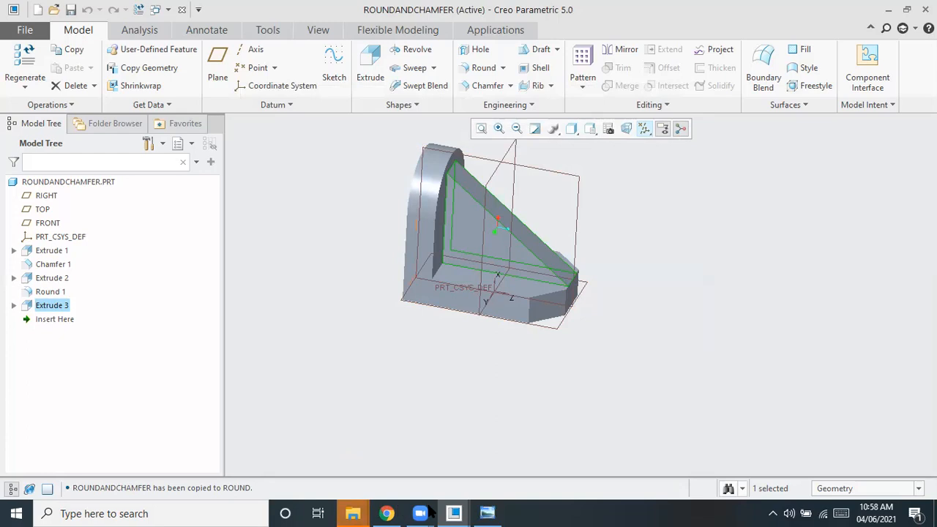
Switch to Windows Photo Viewer and examine the reference drawings Capture.JPG and Capture1.JPG, then return to Creo Parametric
{"action": "left_click", "coordinate": [487, 513]}
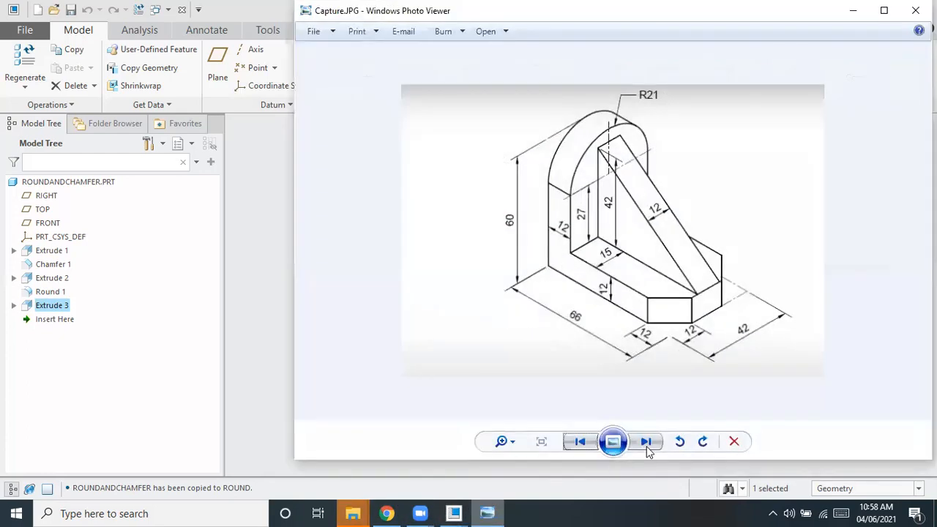
{"action": "left_click", "coordinate": [645, 443]}
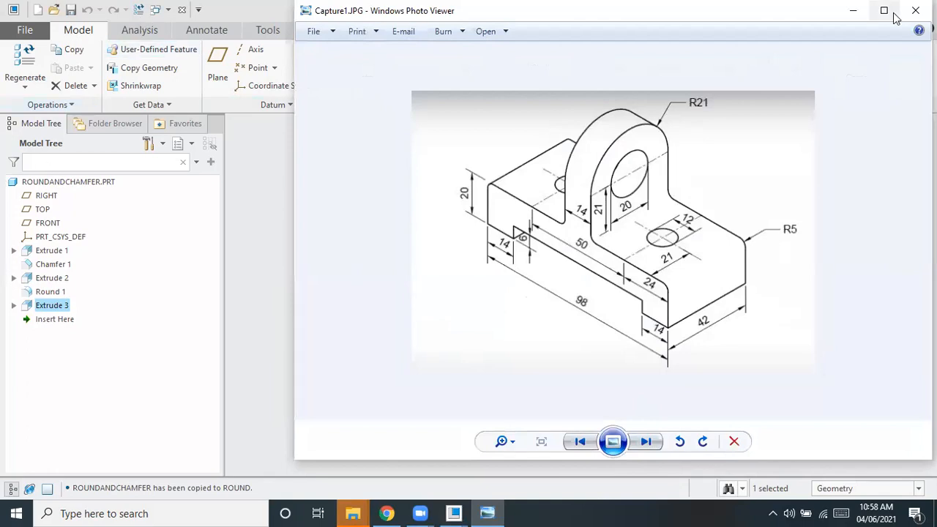
{"action": "left_click", "coordinate": [577, 443]}
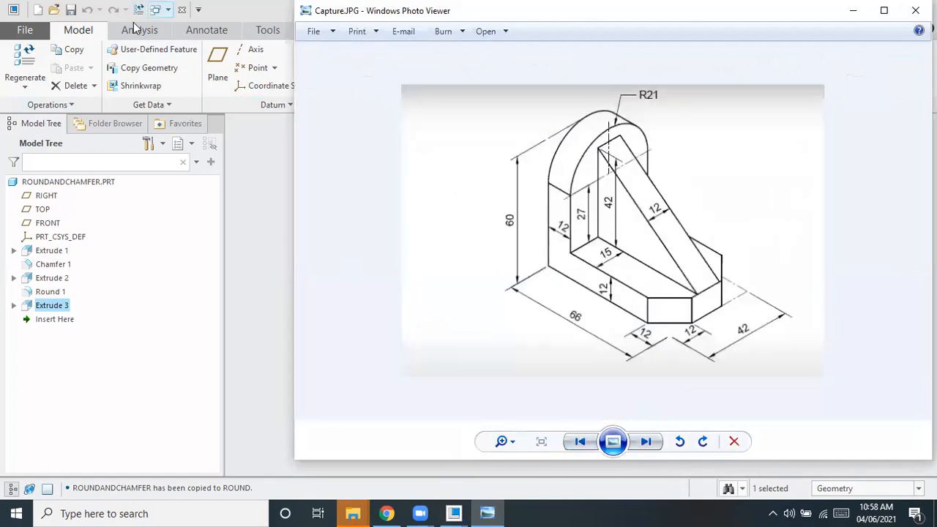
{"action": "left_click", "coordinate": [107, 40]}
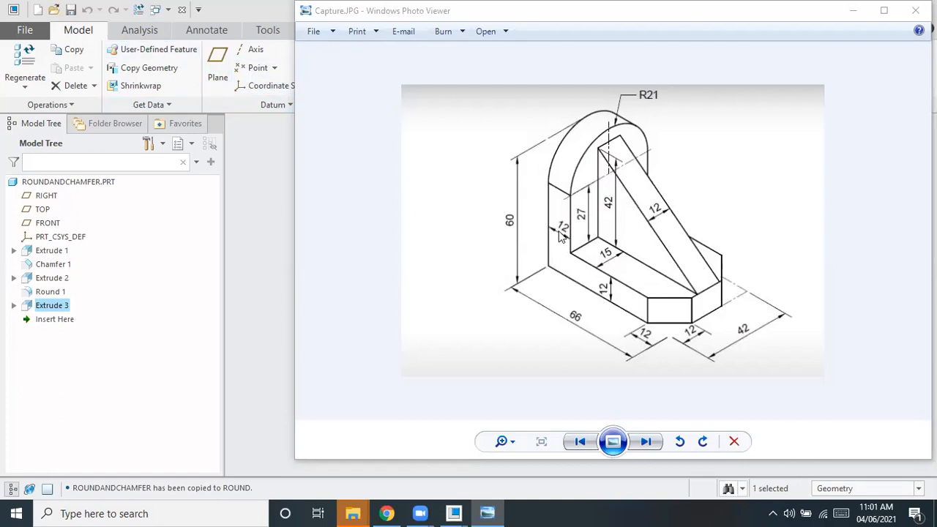
{"action": "left_click", "coordinate": [644, 442]}
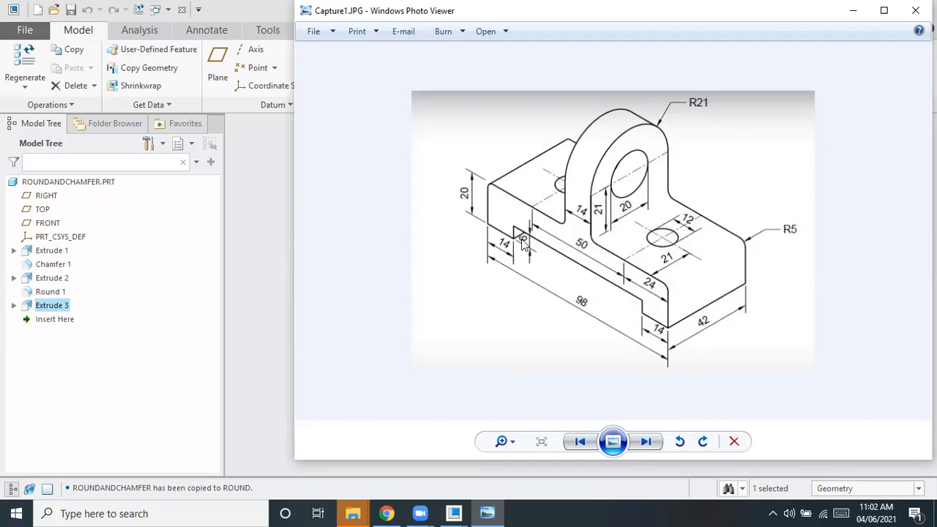
{"action": "left_click", "coordinate": [851, 12]}
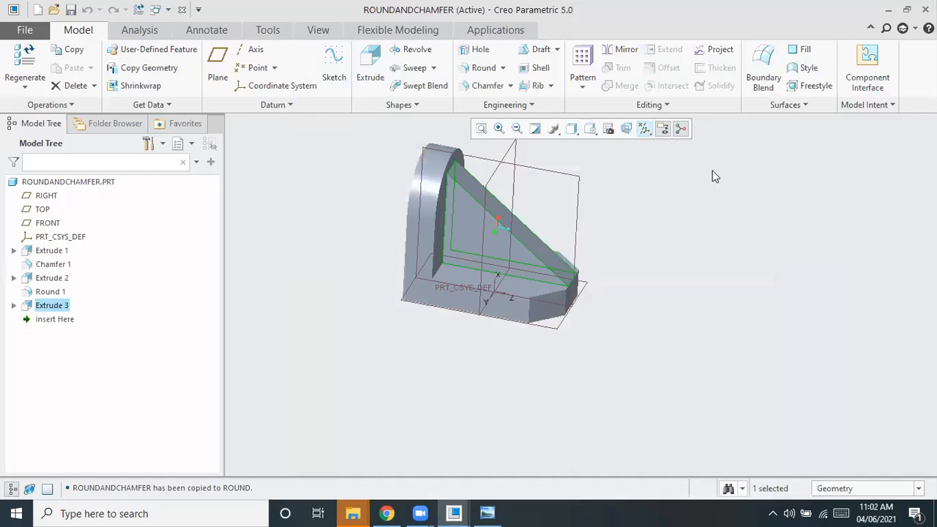
Create a new solid part with the default name and the default template
{"action": "left_click", "coordinate": [28, 33]}
{"action": "left_click", "coordinate": [25, 58]}
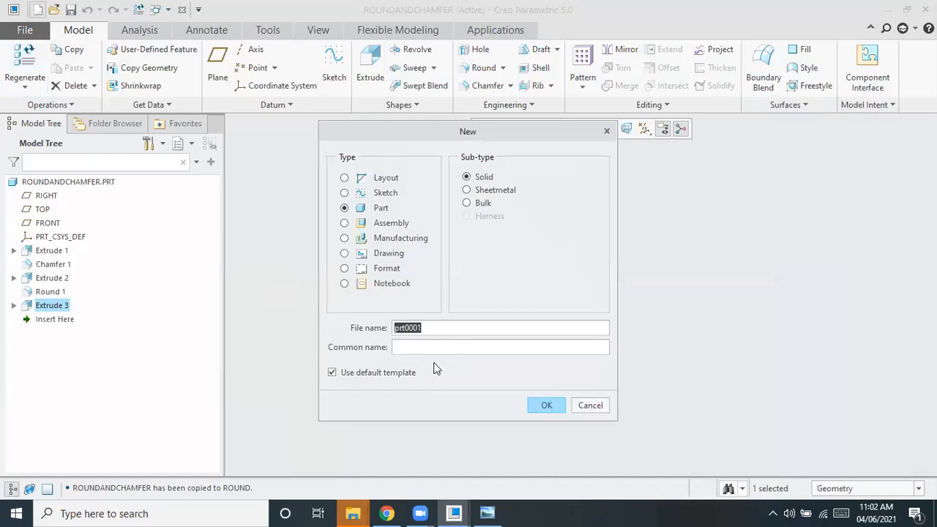
{"action": "left_click", "coordinate": [538, 406]}
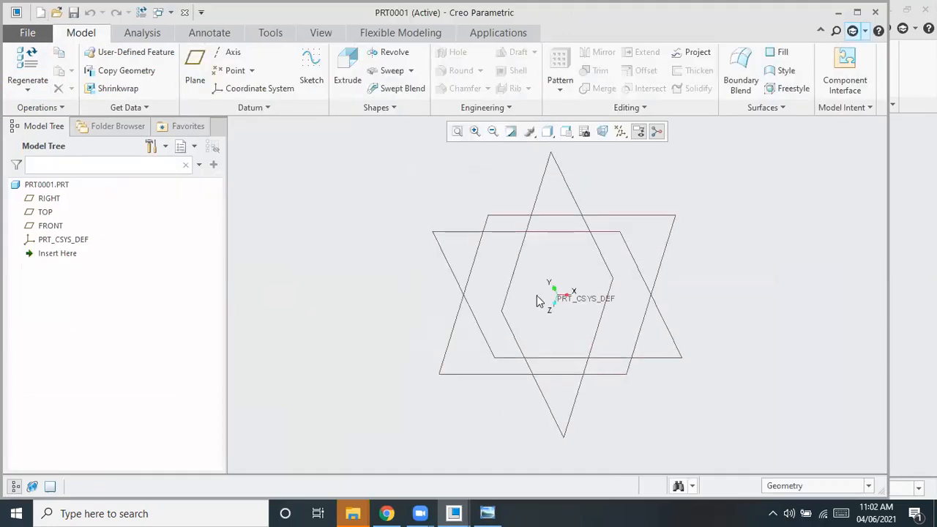
Start an extrude sketch on the FRONT plane and draw a center rectangle about 340 by 214 around the origin
{"action": "left_click", "coordinate": [627, 248]}
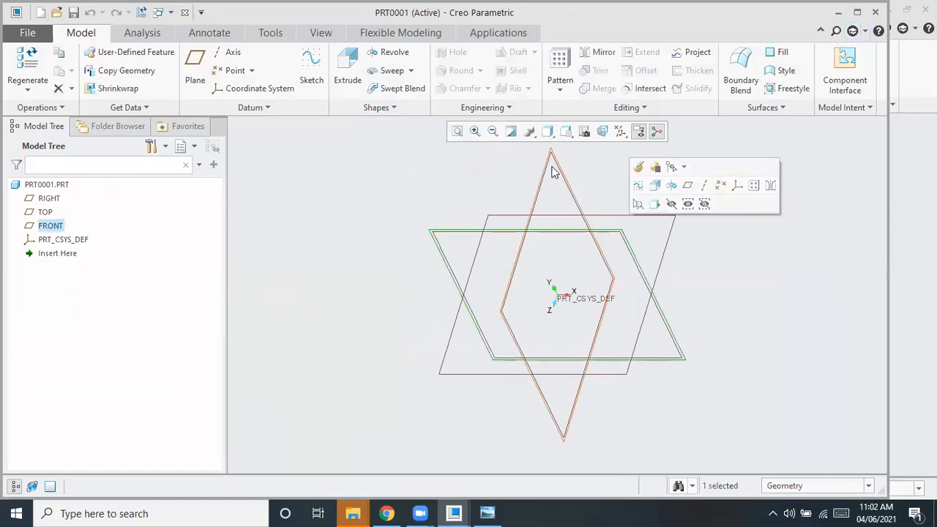
{"action": "left_click", "coordinate": [347, 71]}
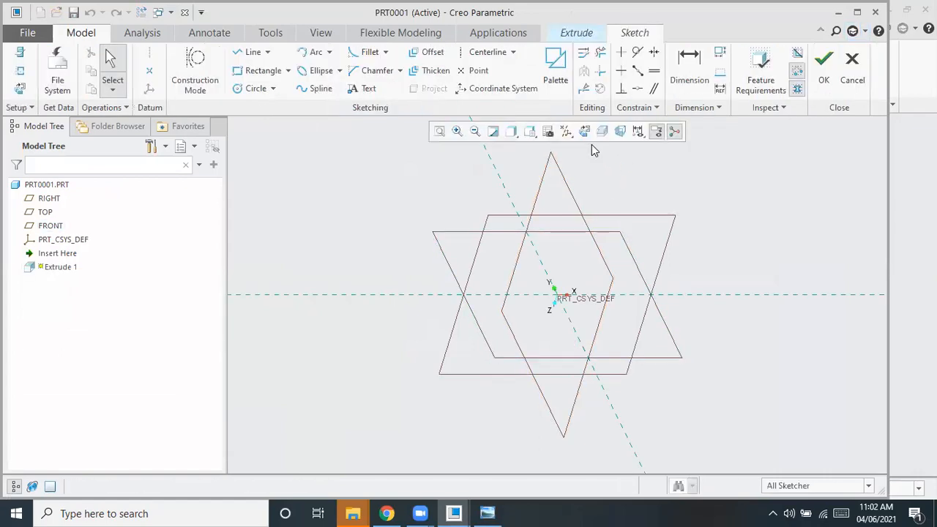
{"action": "left_click", "coordinate": [583, 131]}
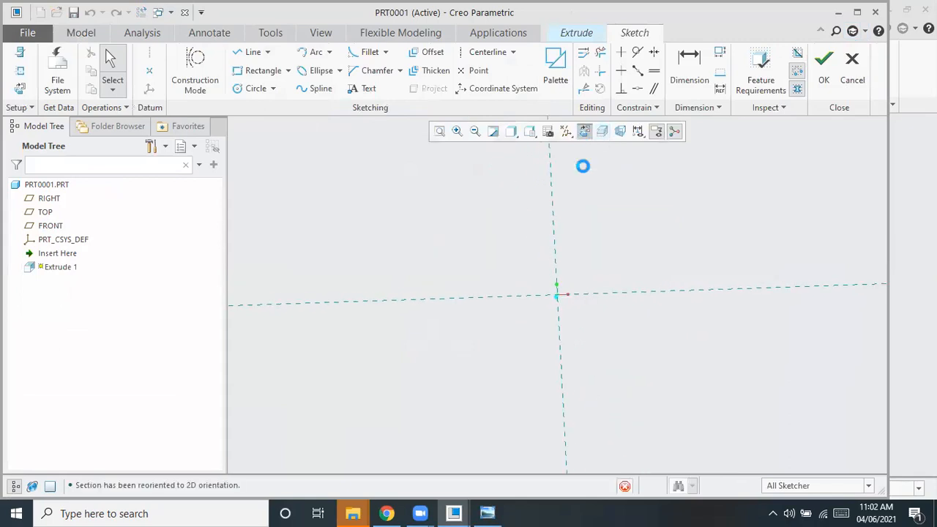
{"action": "left_click", "coordinate": [288, 71]}
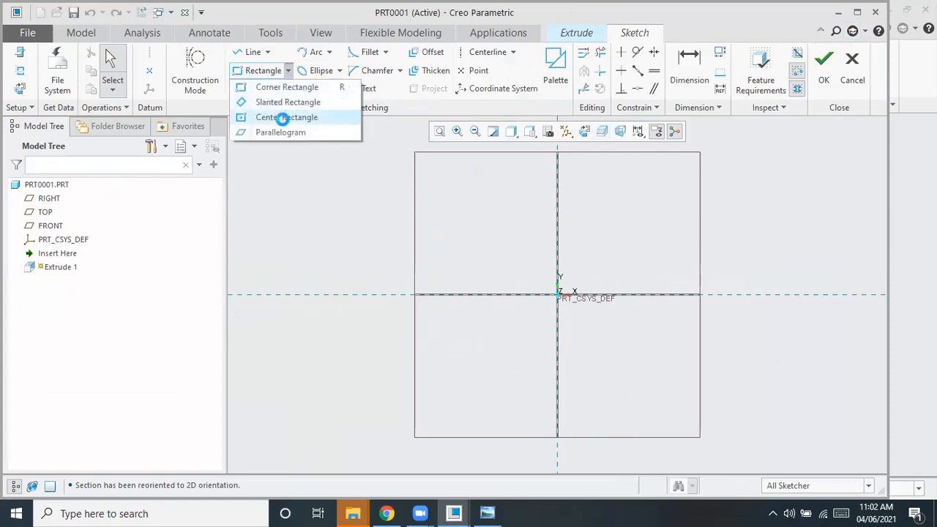
{"action": "left_click", "coordinate": [282, 118]}
{"action": "left_click", "coordinate": [558, 295]}
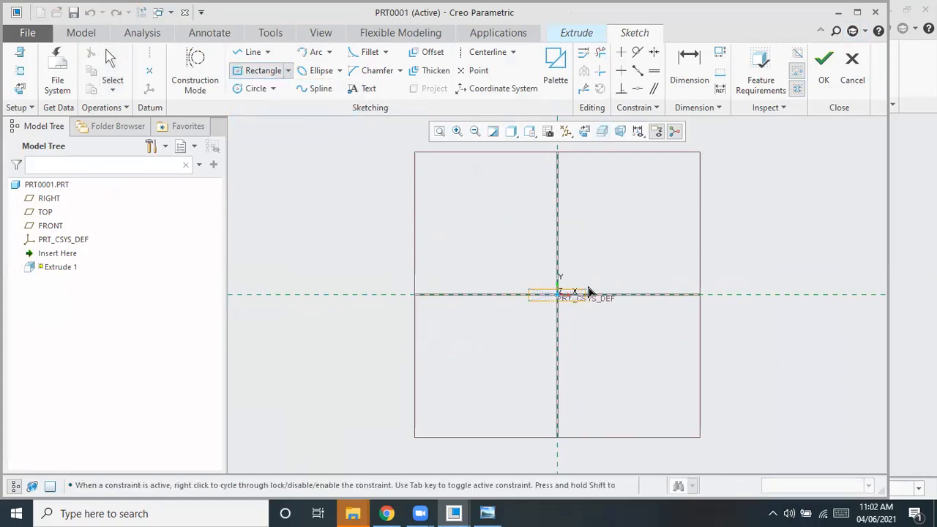
{"action": "left_click", "coordinate": [652, 236]}
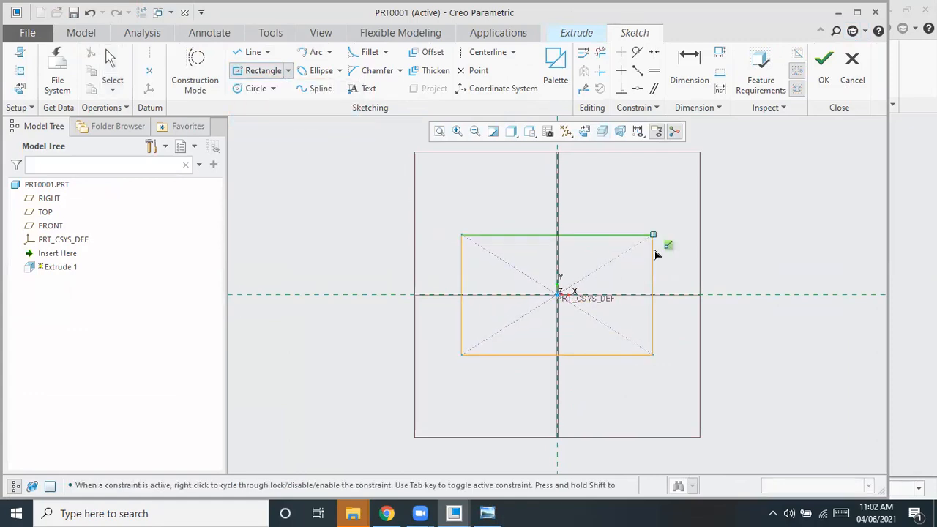
{"action": "middle_click", "coordinate": [684, 311]}
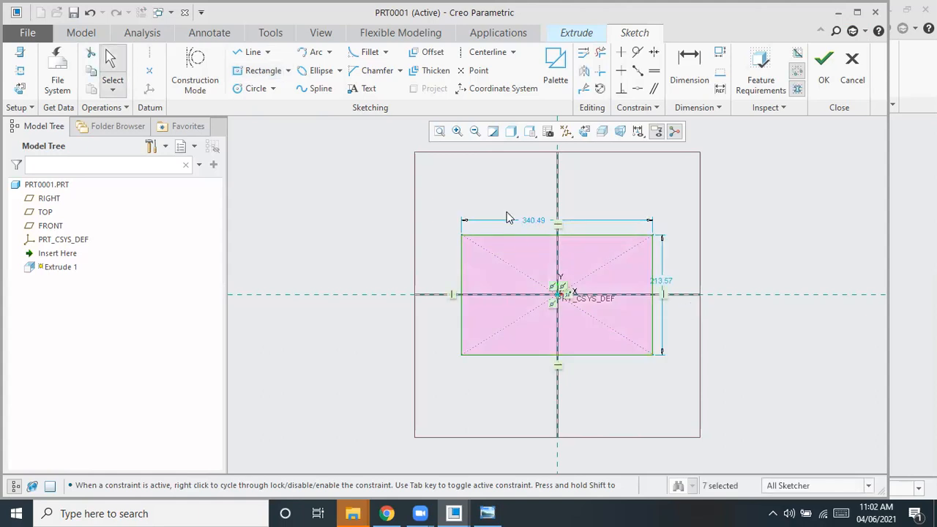
Check the drawing's base size, set the rectangle's height to 42 and width to 98, and accept the sketch
{"action": "left_click", "coordinate": [488, 513]}
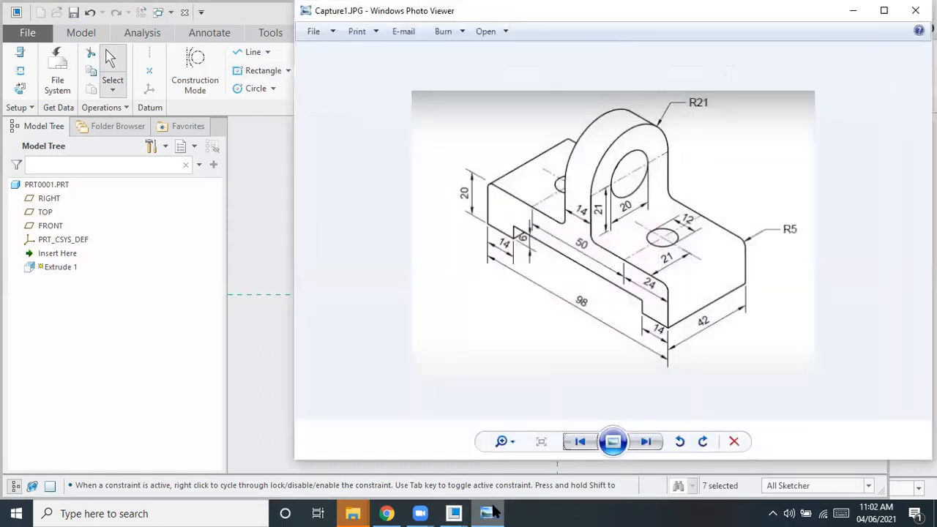
{"action": "left_click", "coordinate": [489, 513]}
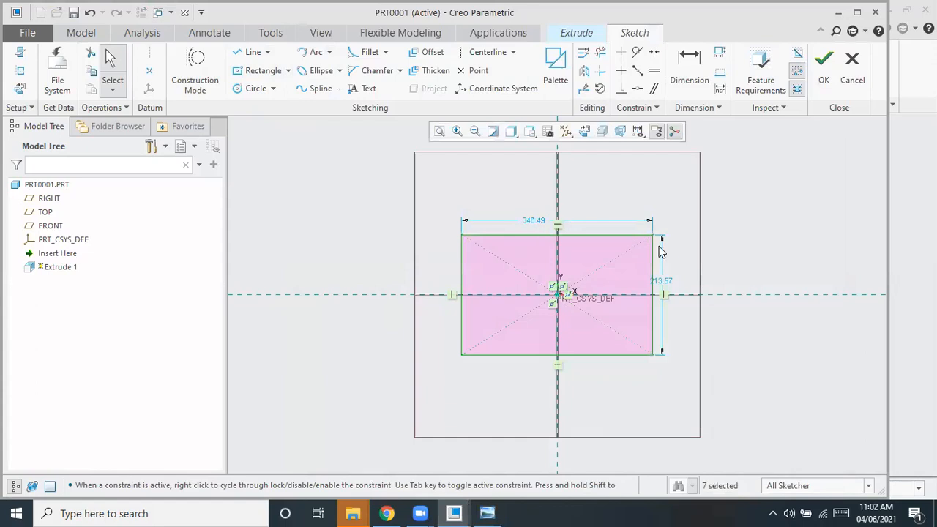
{"action": "double_click", "coordinate": [664, 286]}
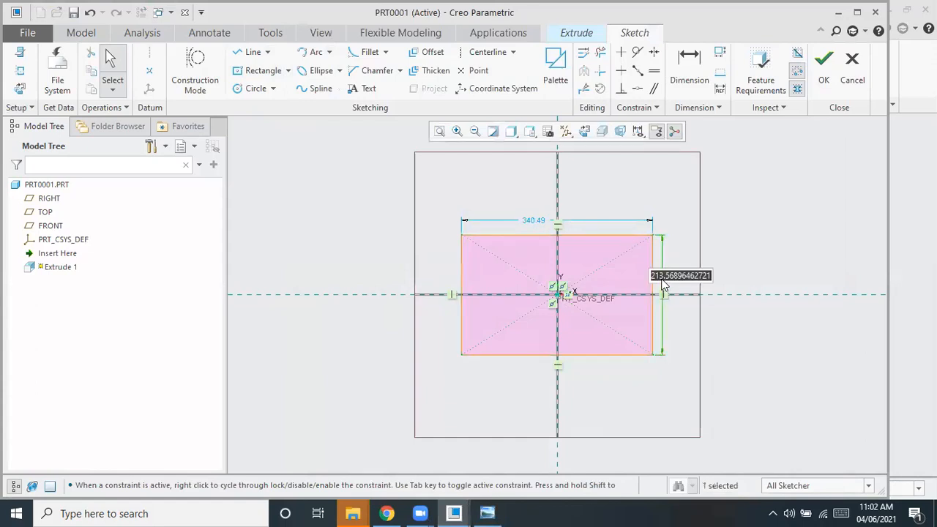
{"action": "type", "text": "42"}
{"action": "key", "text": "Return"}
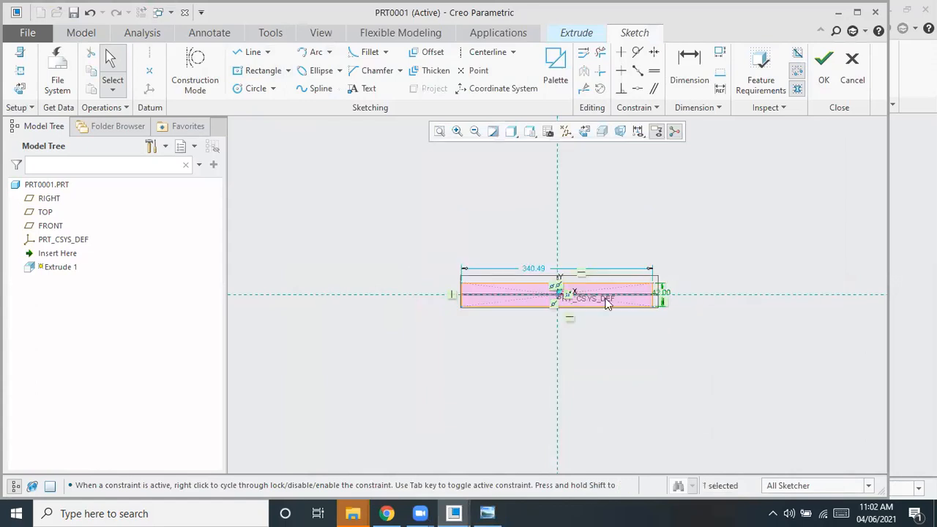
{"action": "double_click", "coordinate": [532, 269]}
{"action": "type", "text": "9"}
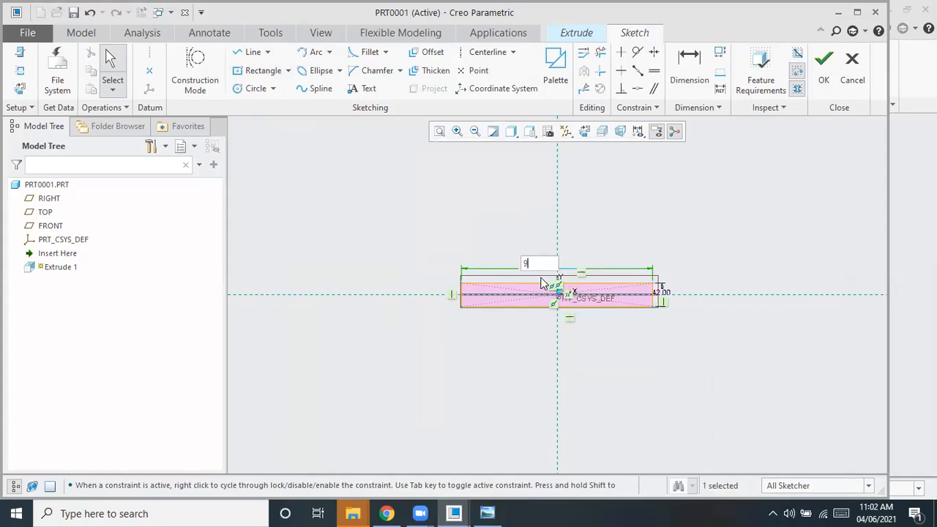
{"action": "type", "text": "8"}
{"action": "key", "text": "Return"}
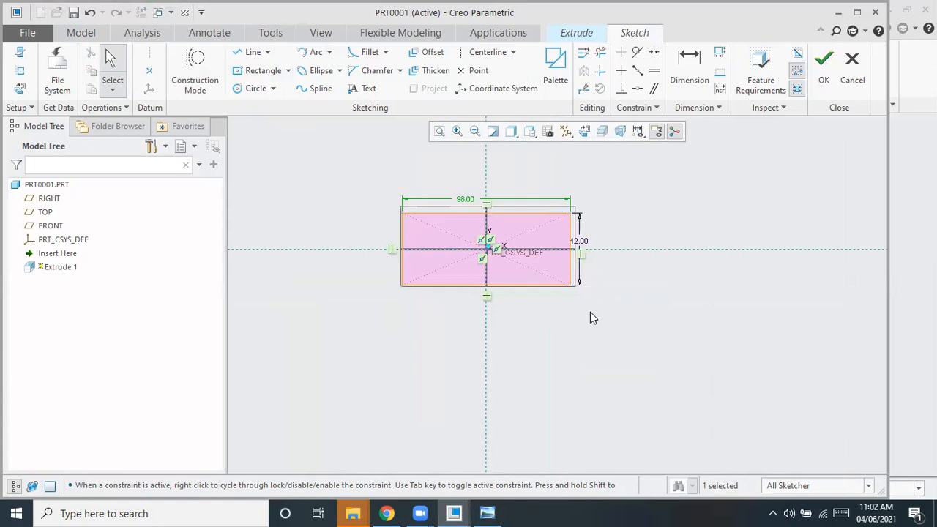
{"action": "left_click", "coordinate": [823, 77]}
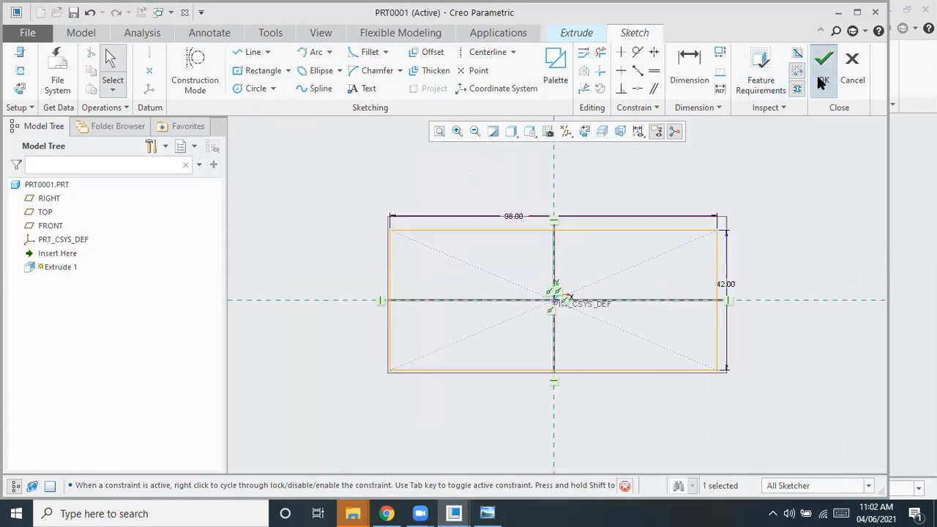
Check the base thickness in the drawing and extrude the rectangle to a depth of 20
{"action": "left_click", "coordinate": [488, 513]}
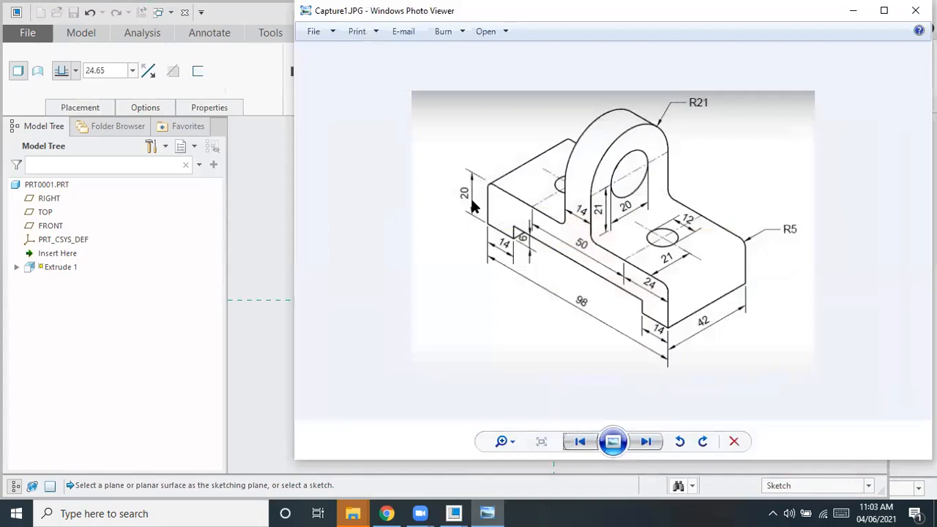
{"action": "left_click", "coordinate": [488, 513]}
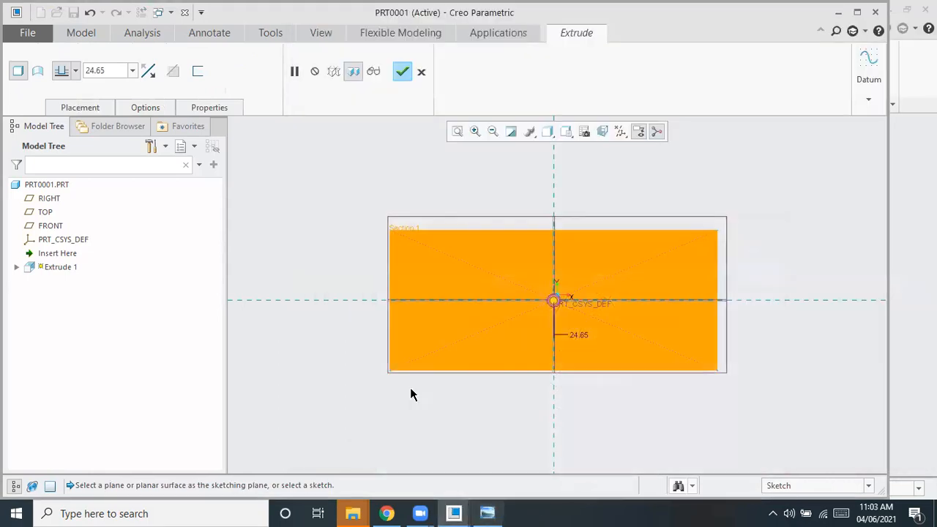
{"action": "double_click", "coordinate": [93, 73]}
{"action": "type", "text": "20"}
{"action": "key", "text": "Return"}
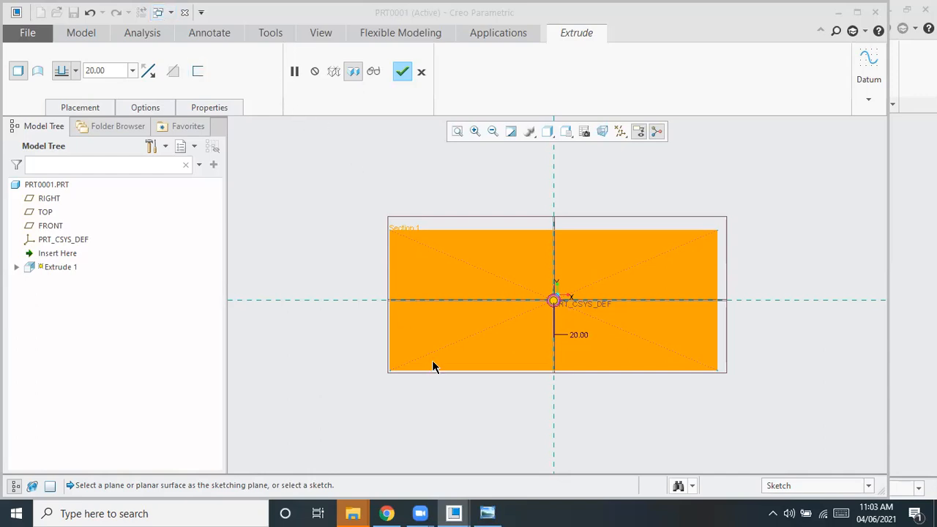
{"action": "left_click", "coordinate": [434, 411]}
{"action": "key", "text": "ctrl+d"}
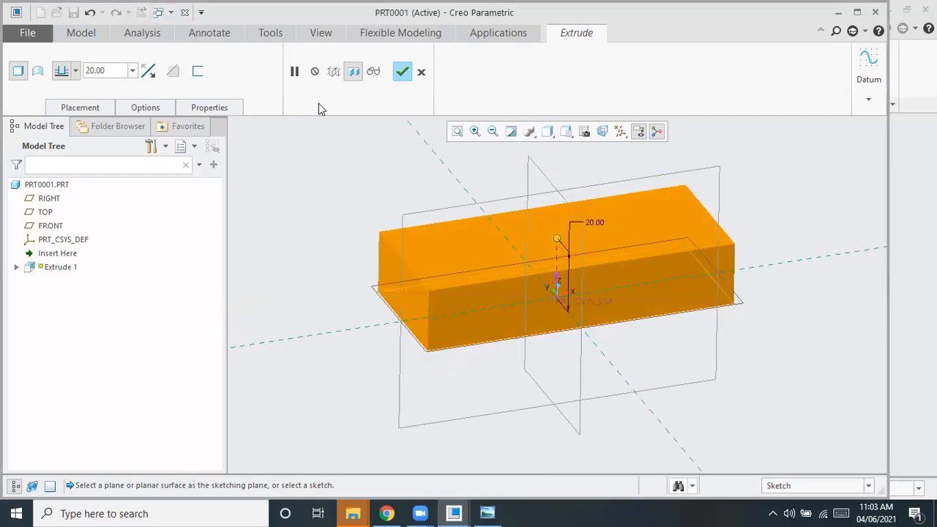
{"action": "left_click", "coordinate": [402, 71]}
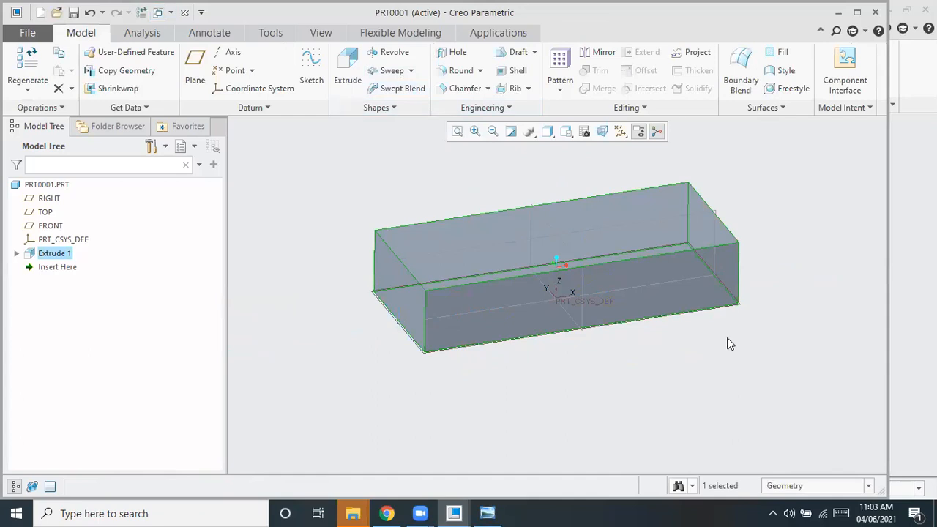
Examine the size and position of the bottom notch in the Capture1.JPG drawing and return to the part
{"action": "mouse_move", "coordinate": [685, 381]}
{"action": "middle_mouse_down"}
{"action": "mouse_move", "coordinate": [661, 372]}
{"action": "mouse_move", "coordinate": [674, 345]}
{"action": "mouse_move", "coordinate": [660, 362]}
{"action": "middle_mouse_up"}
{"action": "left_click", "coordinate": [487, 513]}
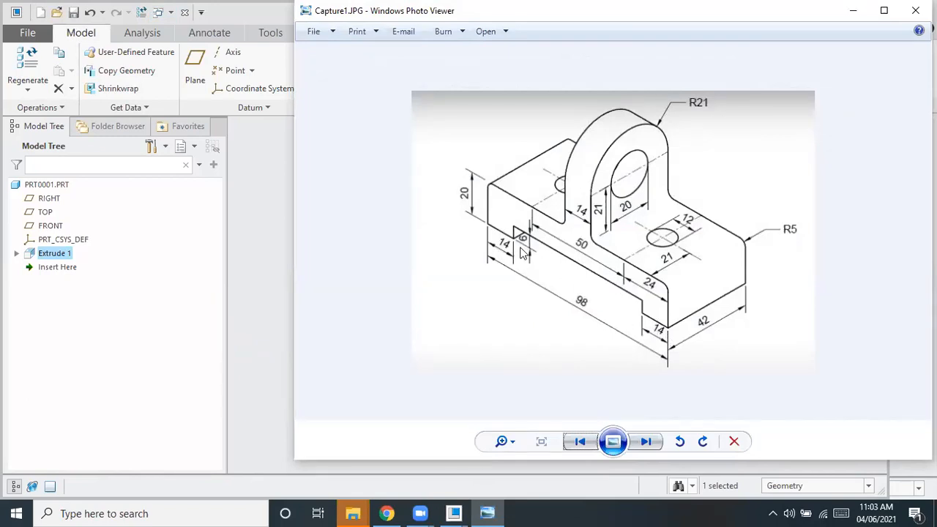
{"action": "scroll", "coordinate": [547, 284], "scroll_direction": "up", "scroll_amount": 2}
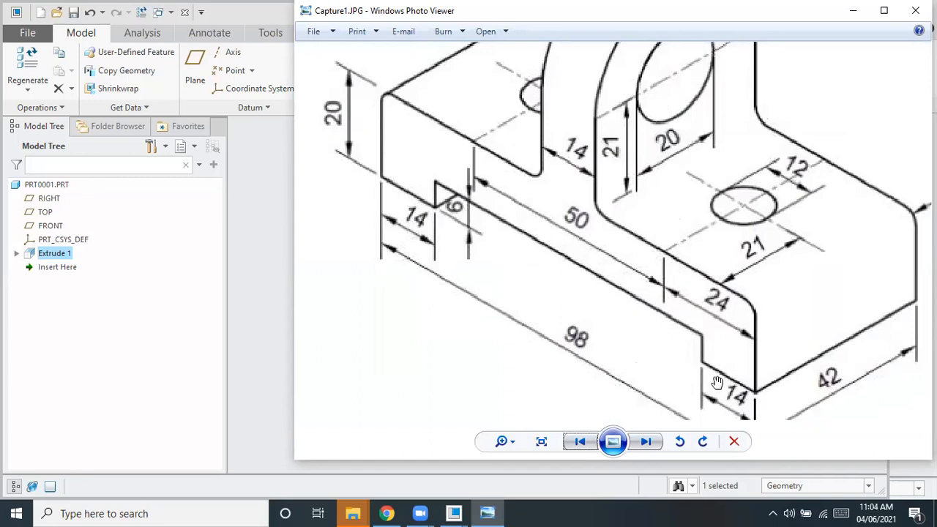
{"action": "scroll", "coordinate": [587, 308], "scroll_direction": "down", "scroll_amount": 3}
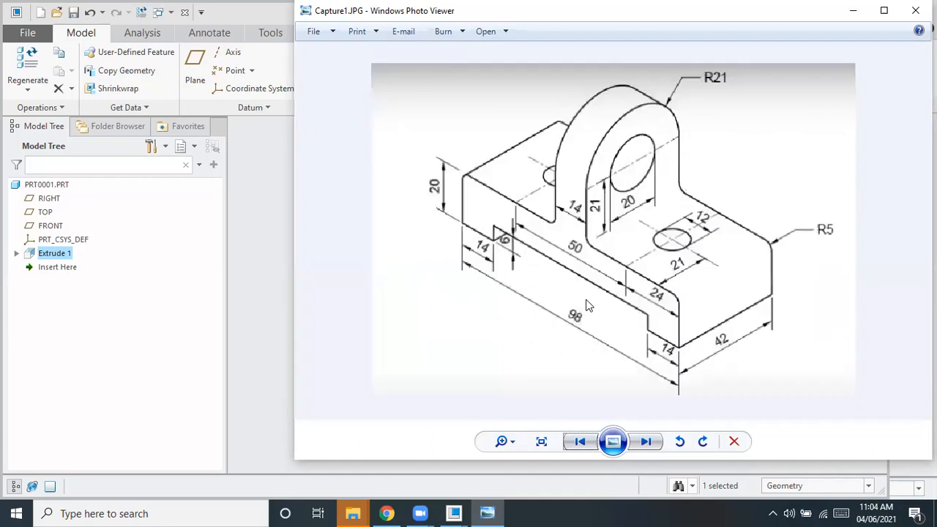
{"action": "scroll", "coordinate": [586, 300], "scroll_direction": "down", "scroll_amount": 1}
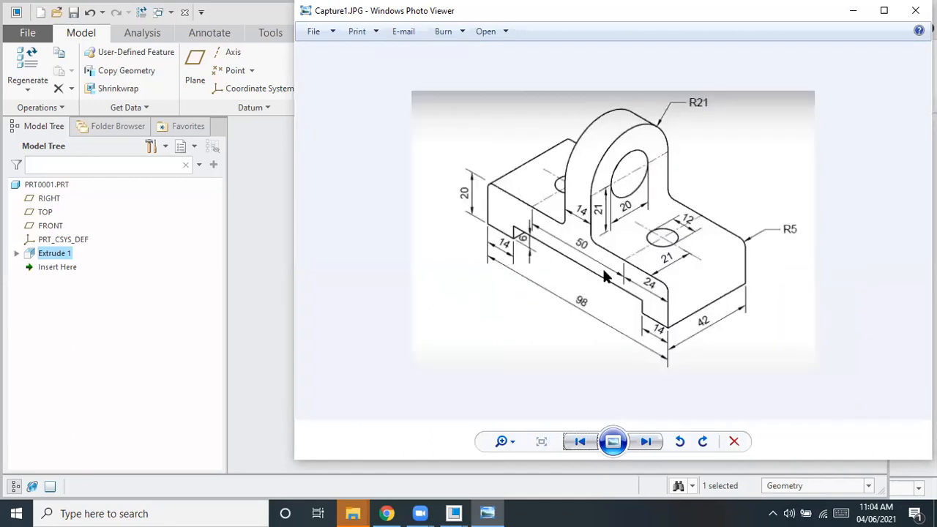
{"action": "left_click", "coordinate": [854, 10]}
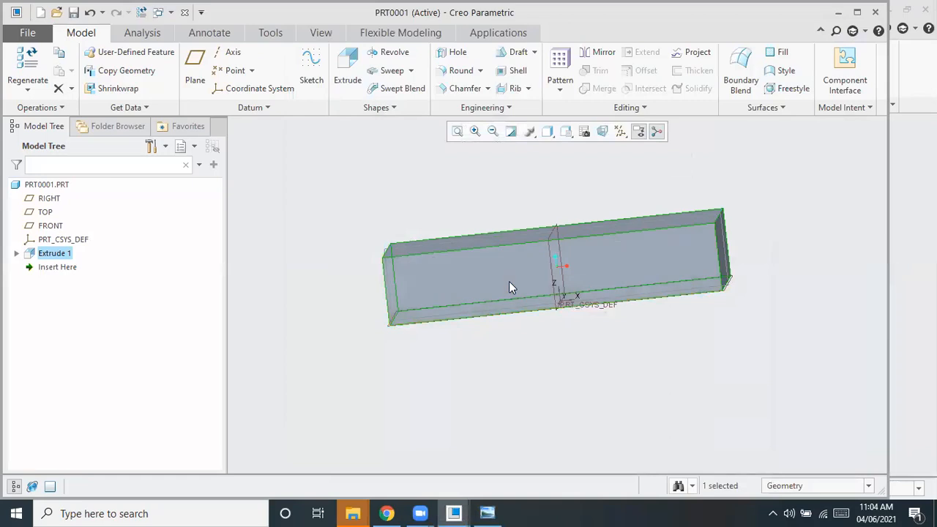
Start an extrude sketch on the base's long side face and orient the view to the sketch plane
{"action": "left_click", "coordinate": [510, 286]}
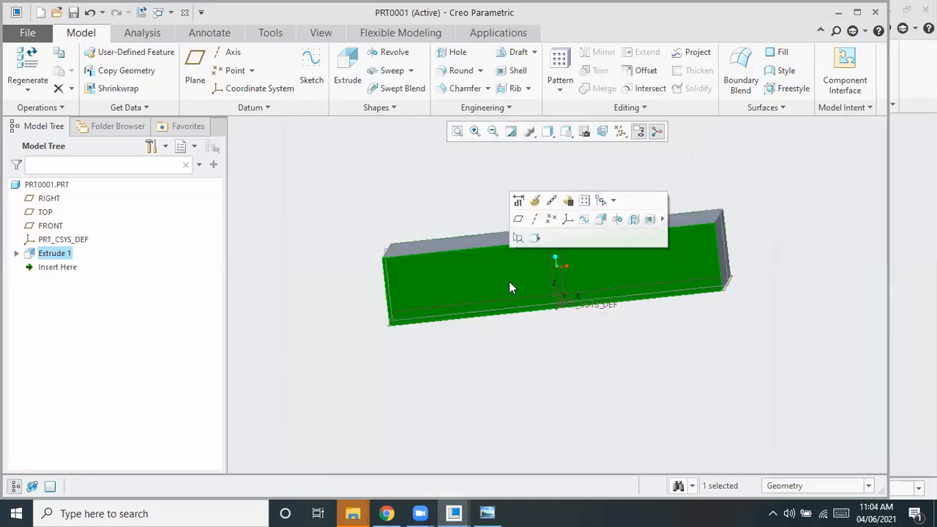
{"action": "left_click", "coordinate": [338, 65]}
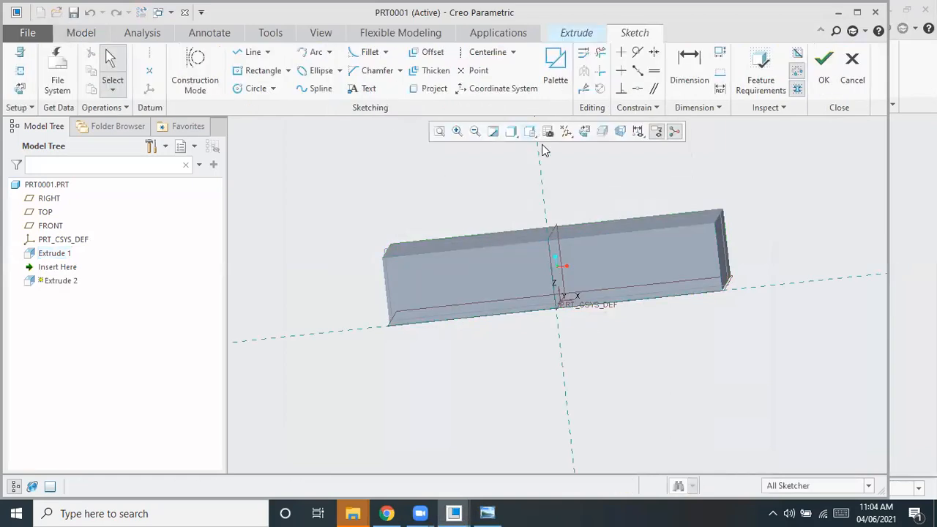
{"action": "left_click", "coordinate": [585, 131]}
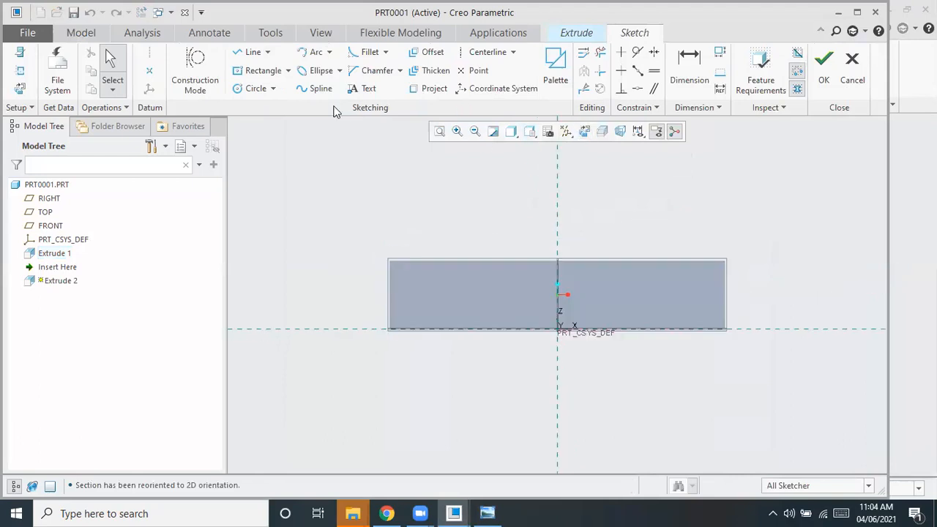
Draw a corner rectangle about 78 by 7 along the bottom edge of the side face for the notch
{"action": "left_click", "coordinate": [247, 73]}
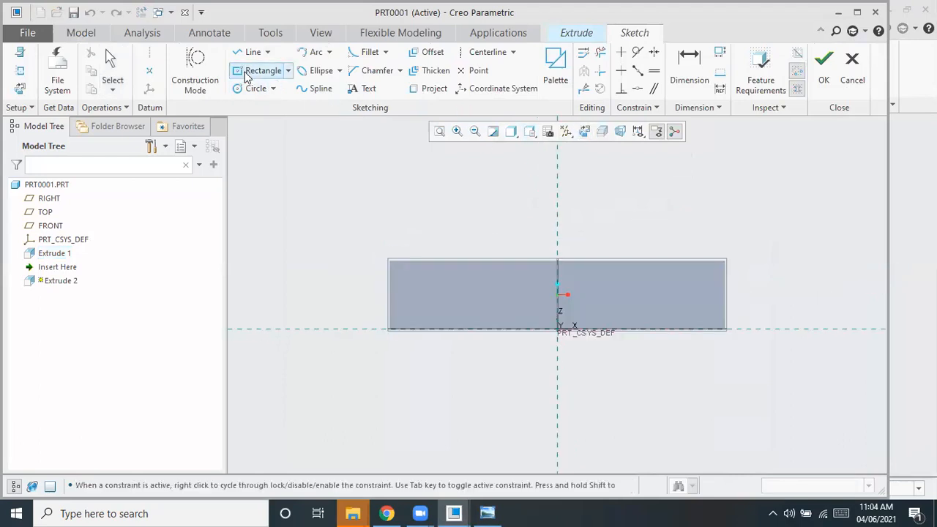
{"action": "left_click", "coordinate": [423, 330]}
{"action": "middle_click", "coordinate": [449, 320]}
{"action": "left_click", "coordinate": [288, 70]}
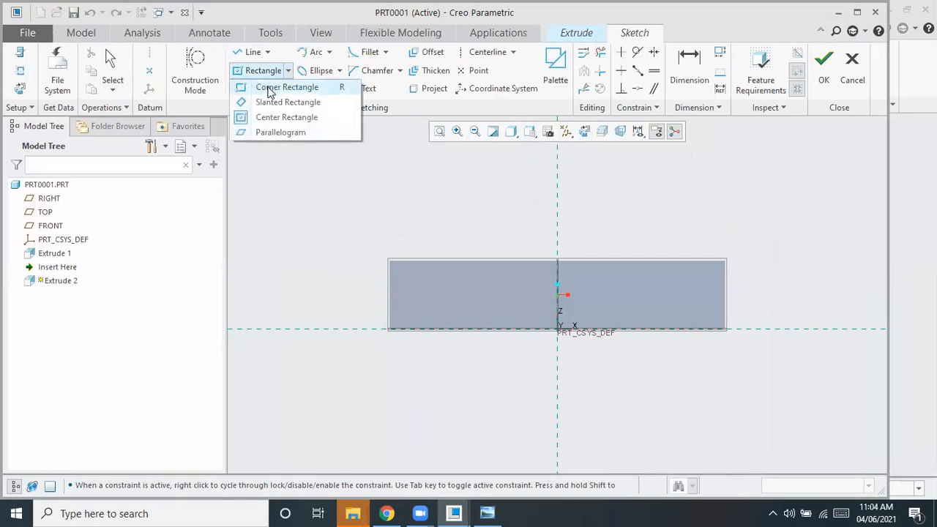
{"action": "left_click", "coordinate": [271, 88]}
{"action": "left_click", "coordinate": [422, 330]}
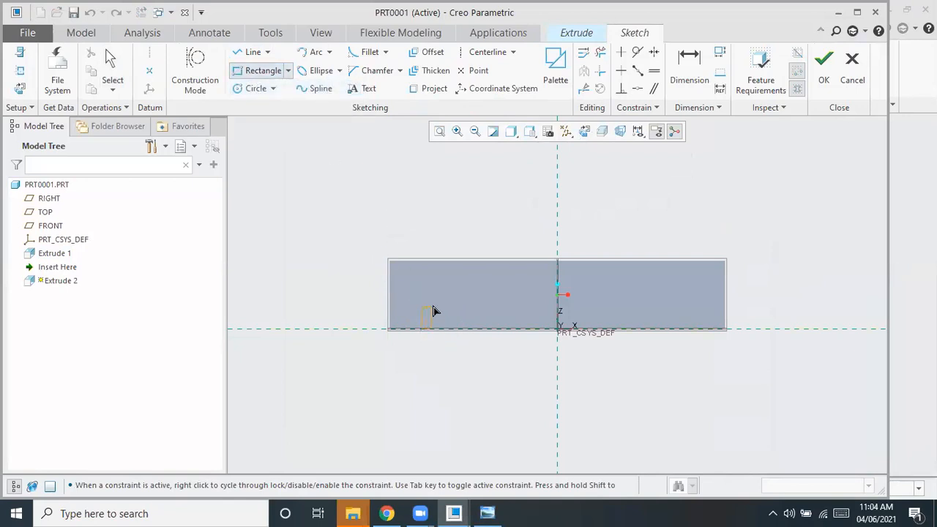
{"action": "left_click", "coordinate": [689, 307]}
{"action": "middle_click", "coordinate": [688, 313]}
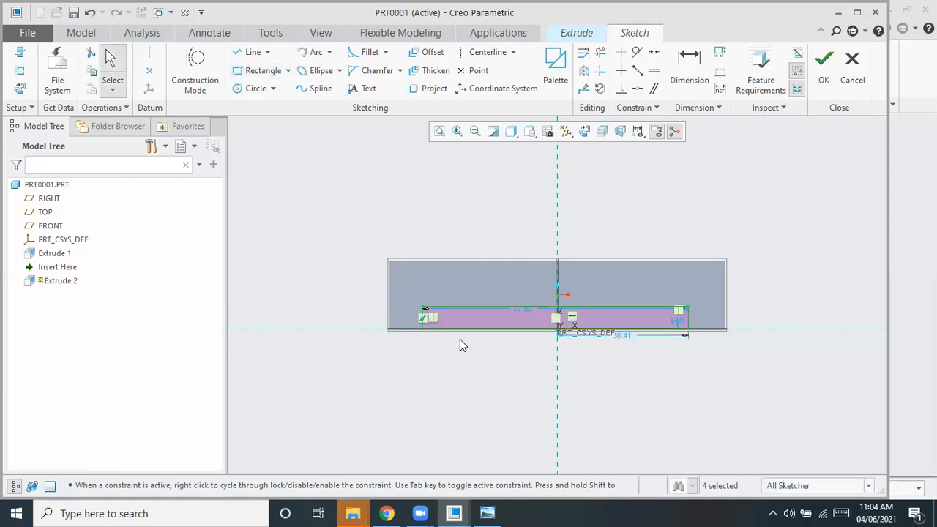
{"action": "scroll", "coordinate": [412, 326], "scroll_direction": "up", "scroll_amount": 5}
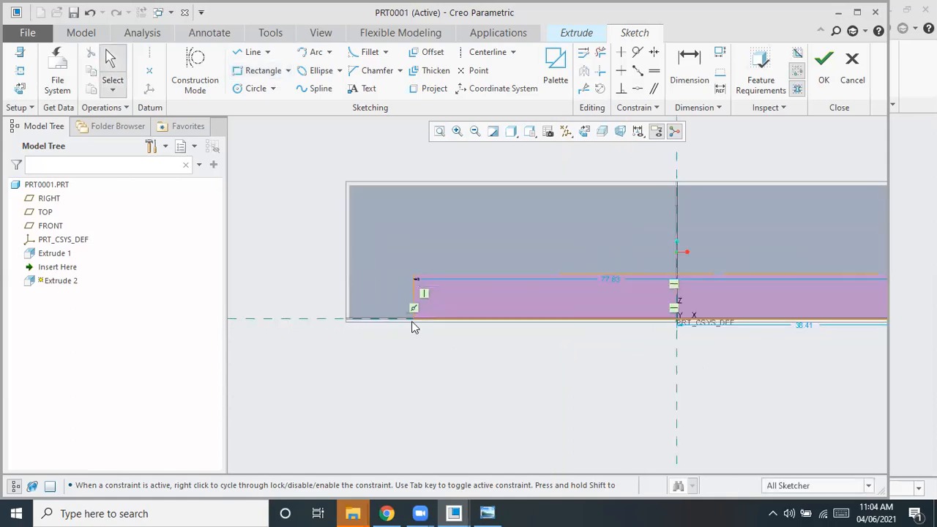
{"action": "scroll", "coordinate": [402, 311], "scroll_direction": "down", "scroll_amount": 4}
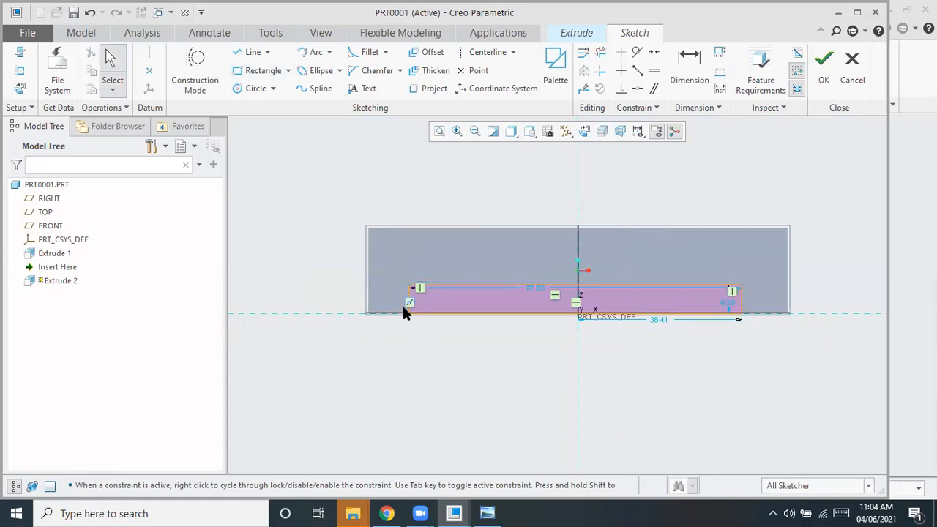
Check the notch dimensions in the drawing and set the rectangle's height to 6 and width to 70
{"action": "left_click", "coordinate": [489, 512]}
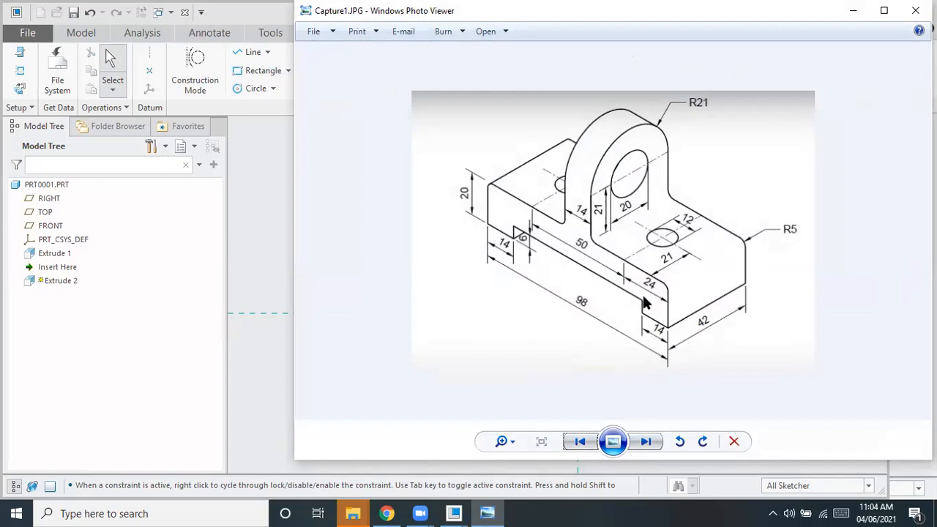
{"action": "left_click", "coordinate": [853, 10]}
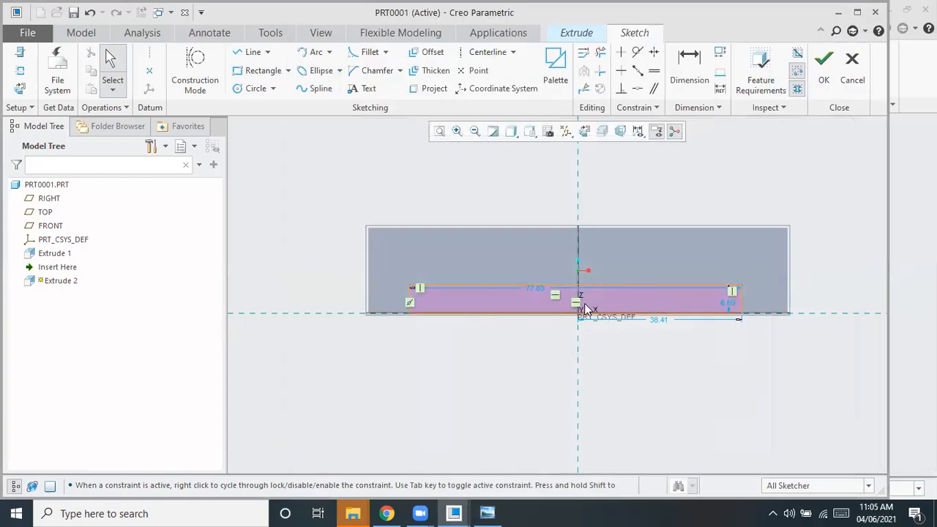
{"action": "double_click", "coordinate": [727, 303]}
{"action": "type", "text": "6"}
{"action": "key", "text": "Return"}
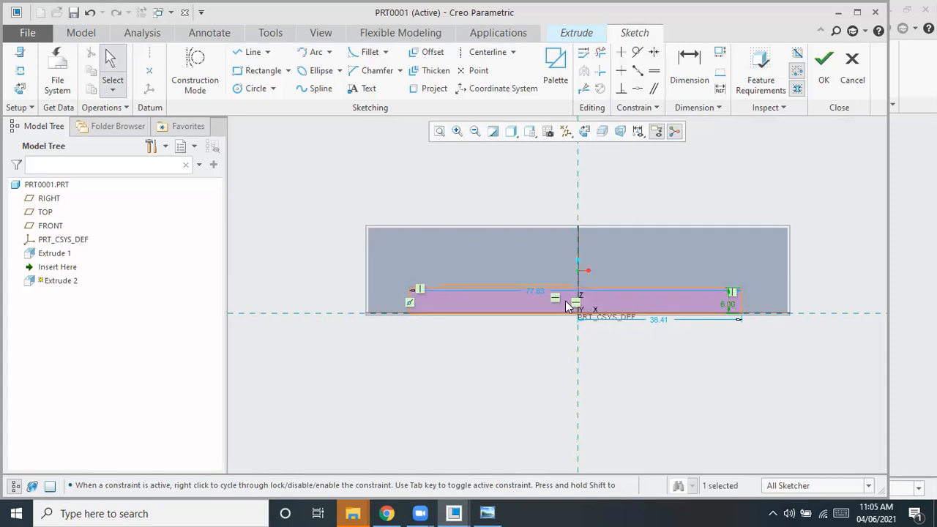
{"action": "scroll", "coordinate": [565, 300], "scroll_direction": "down", "scroll_amount": 3}
{"action": "double_click", "coordinate": [480, 269]}
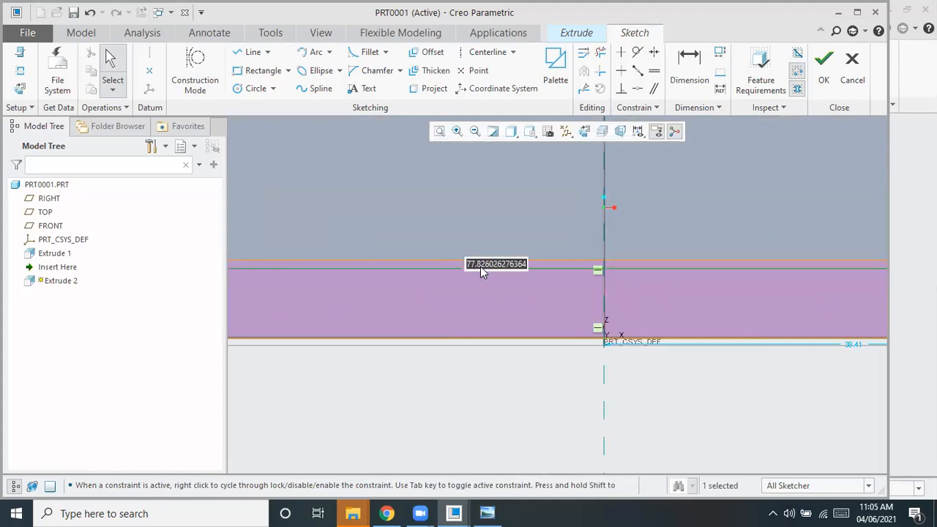
{"action": "type", "text": "70"}
{"action": "key", "text": "Return"}
{"action": "scroll", "coordinate": [489, 272], "scroll_direction": "up", "scroll_amount": 3}
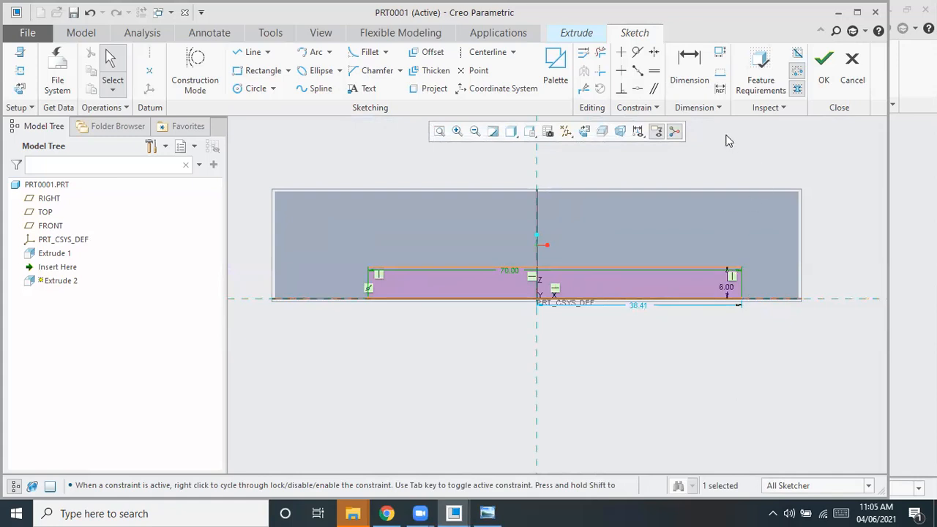
Accept the notch sketch and cancel the extrude feature
{"action": "left_click", "coordinate": [821, 64]}
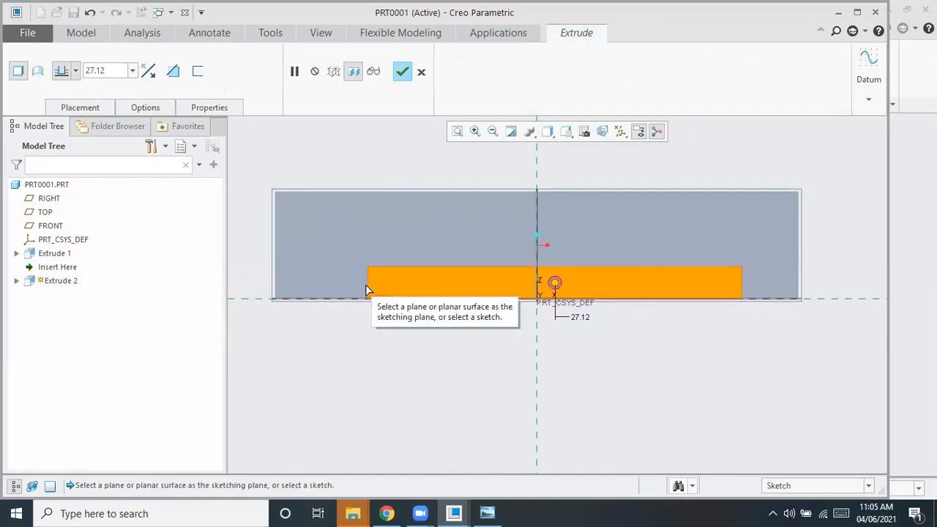
{"action": "left_click", "coordinate": [421, 73]}
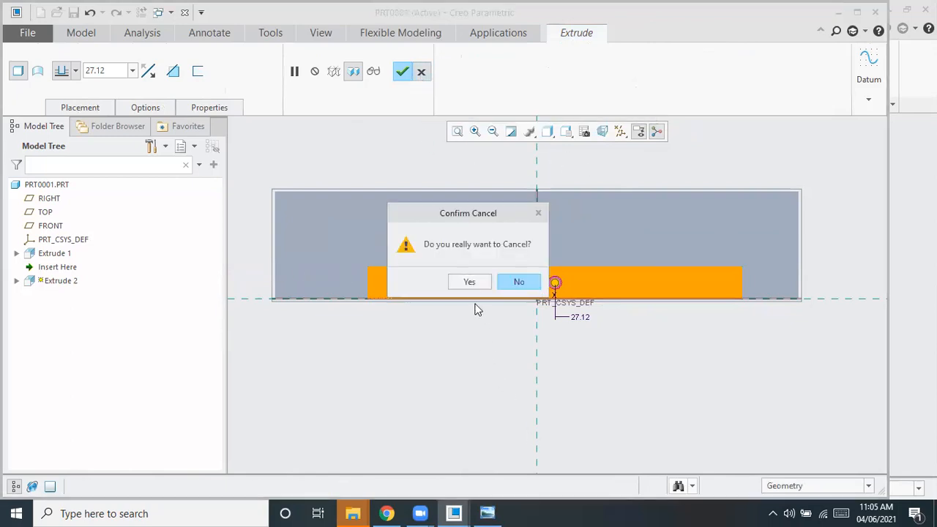
{"action": "left_click", "coordinate": [470, 283]}
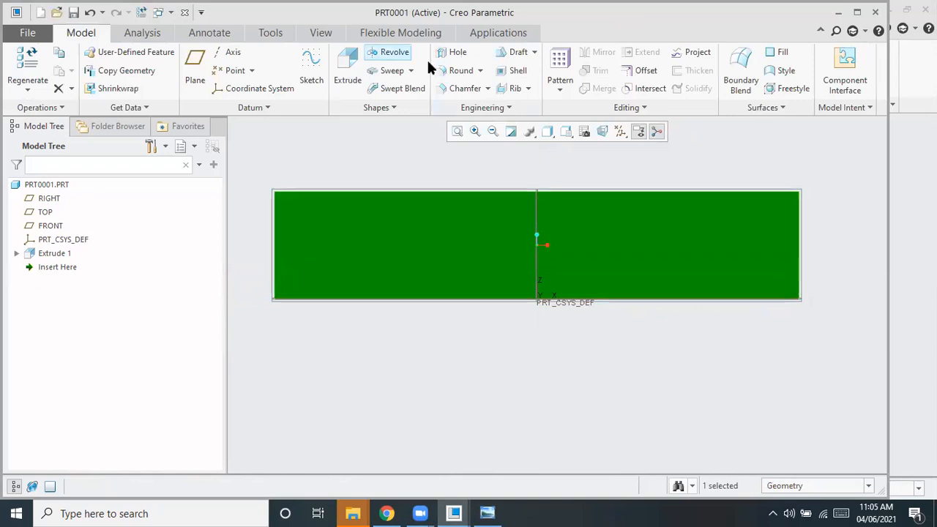
Start a new extrude sketch on the same side face and draw a corner rectangle about 71.5 by 8.6 along its bottom edge
{"action": "left_click", "coordinate": [341, 72]}
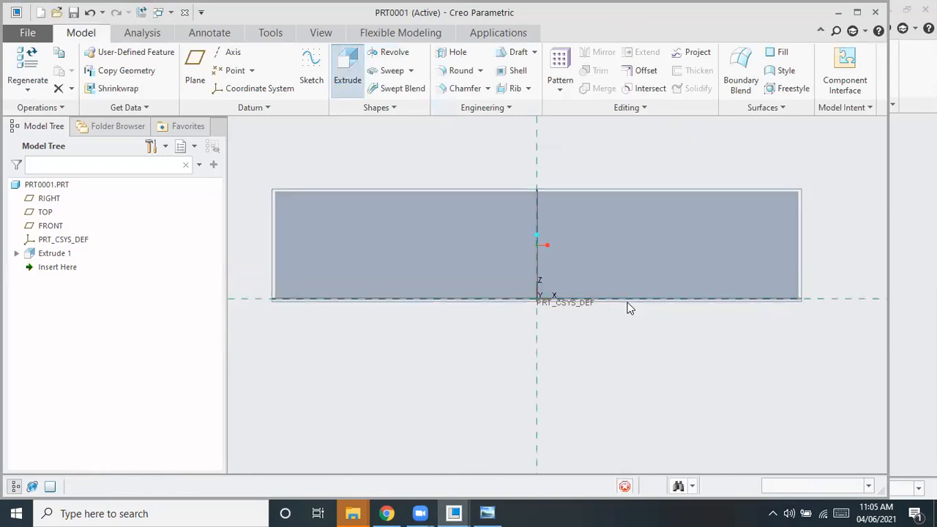
{"action": "left_click", "coordinate": [628, 308]}
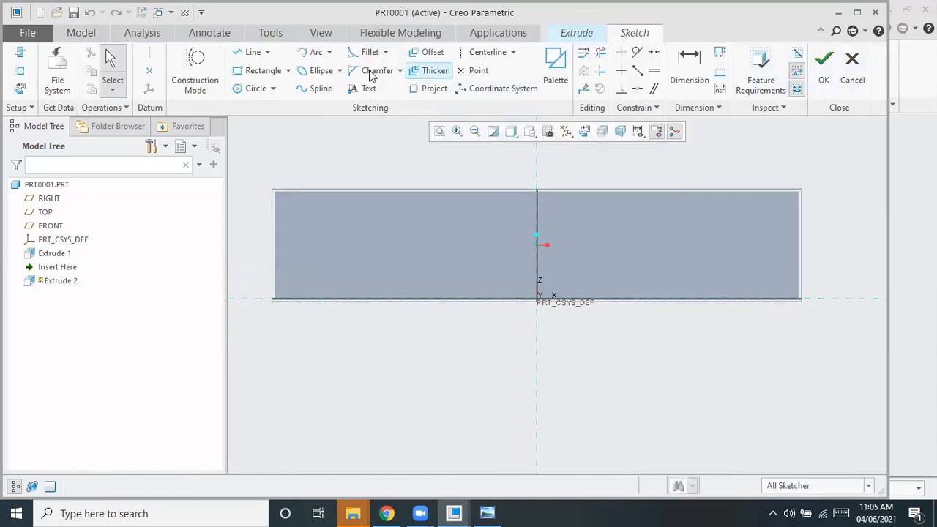
{"action": "left_click", "coordinate": [264, 73]}
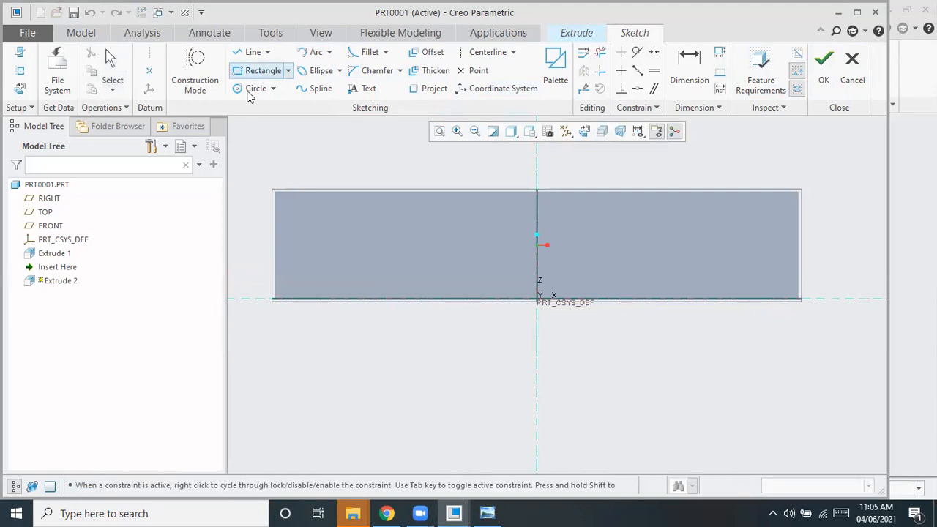
{"action": "left_click", "coordinate": [342, 299]}
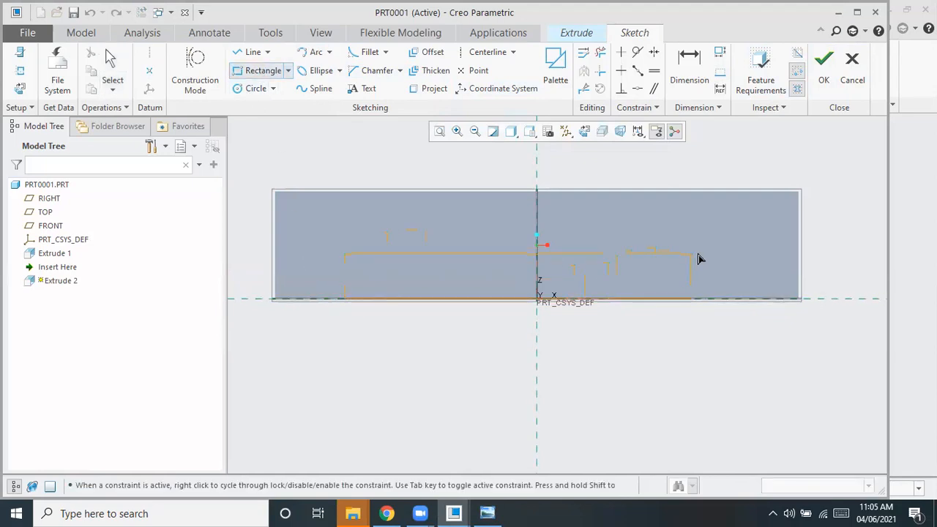
{"action": "left_click", "coordinate": [725, 254]}
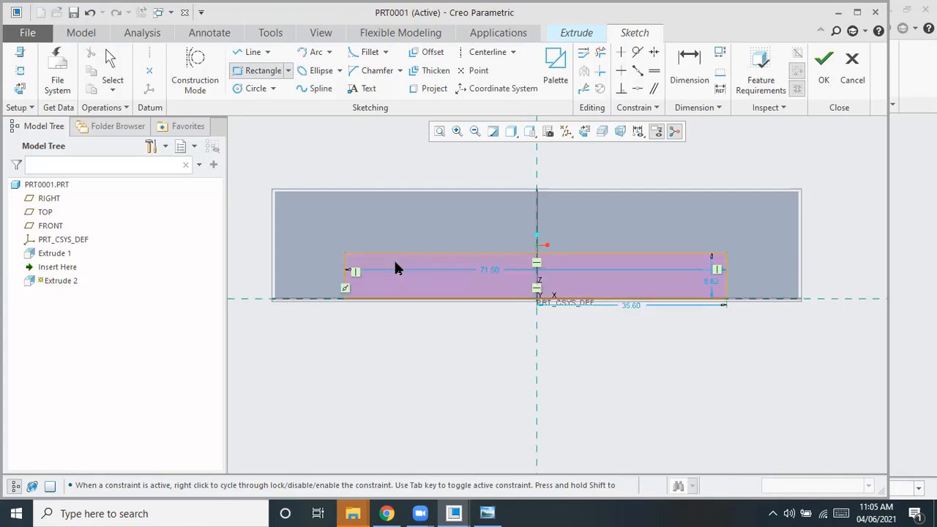
{"action": "middle_click", "coordinate": [394, 265]}
Set the notch rectangle's height to 6 and its width to 70
{"action": "double_click", "coordinate": [710, 281]}
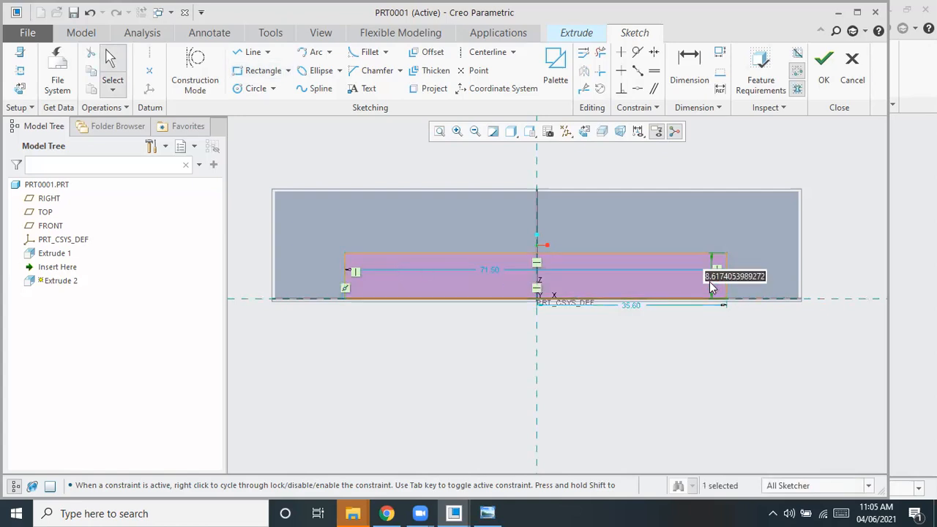
{"action": "type", "text": "6"}
{"action": "key", "text": "Return"}
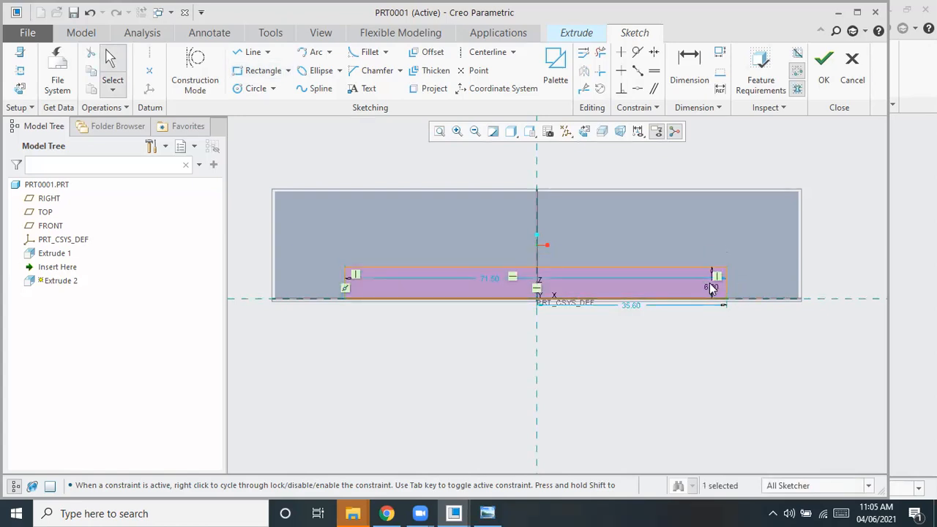
{"action": "double_click", "coordinate": [486, 278]}
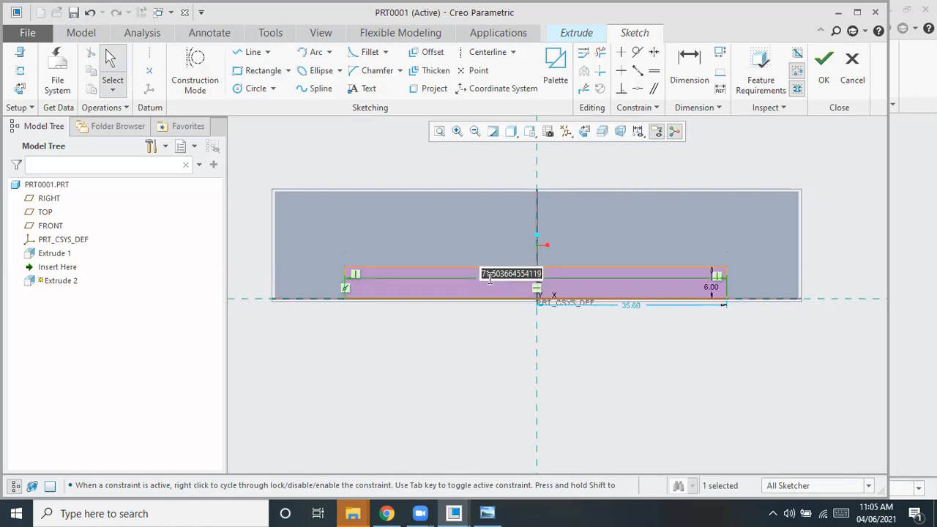
{"action": "type", "text": "70"}
{"action": "key", "text": "Return"}
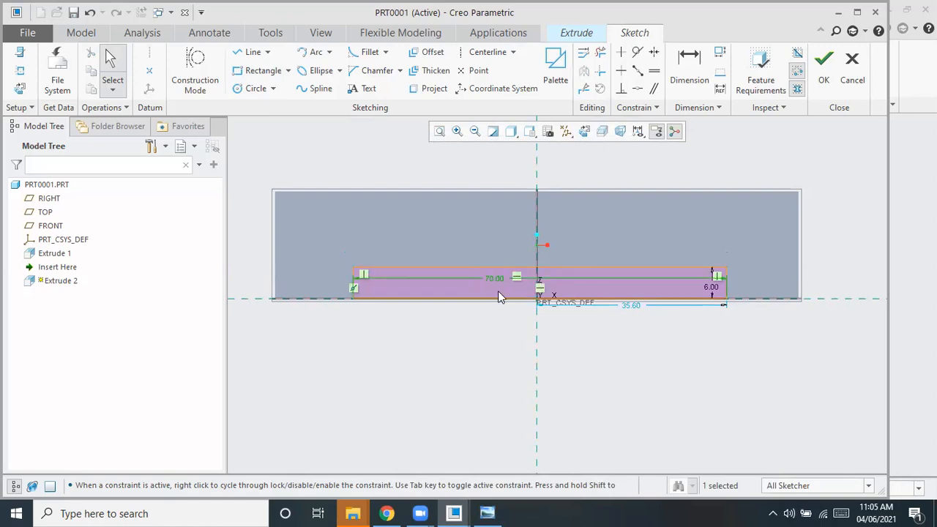
Dimension the distance from the base's left end to the rectangle's left side and set it to 14
{"action": "left_click", "coordinate": [681, 69]}
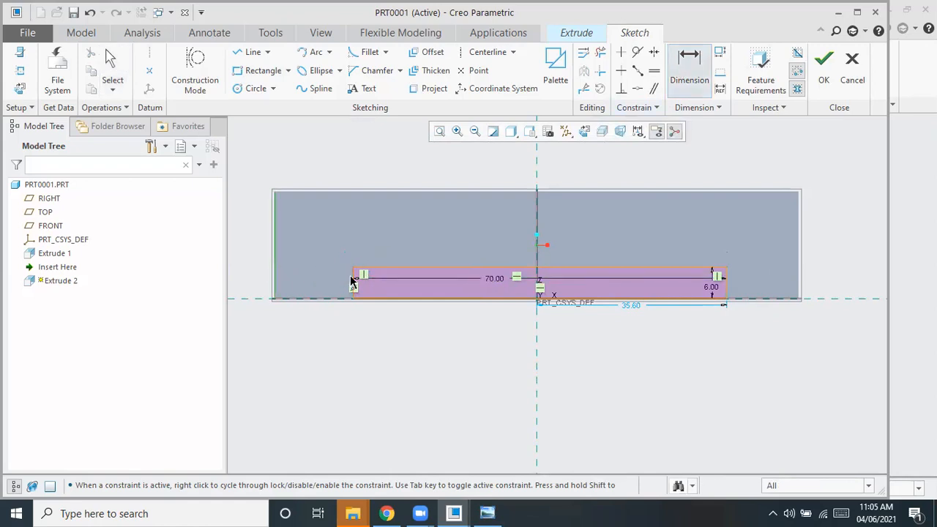
{"action": "middle_click", "coordinate": [324, 329]}
{"action": "type", "text": "14"}
{"action": "key", "text": "Return"}
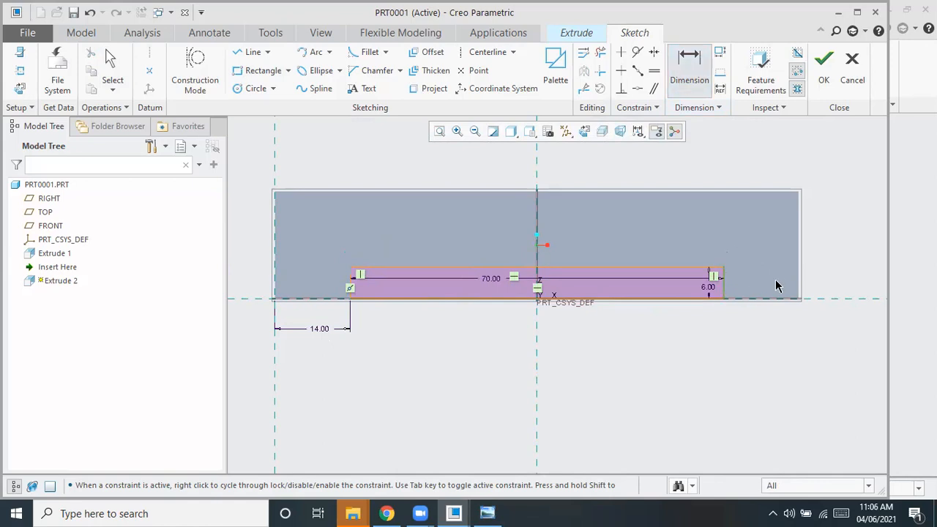
Try to dimension the distance from the rectangle's right side to the base's right end
{"action": "left_click", "coordinate": [800, 281]}
{"action": "middle_click", "coordinate": [767, 341]}
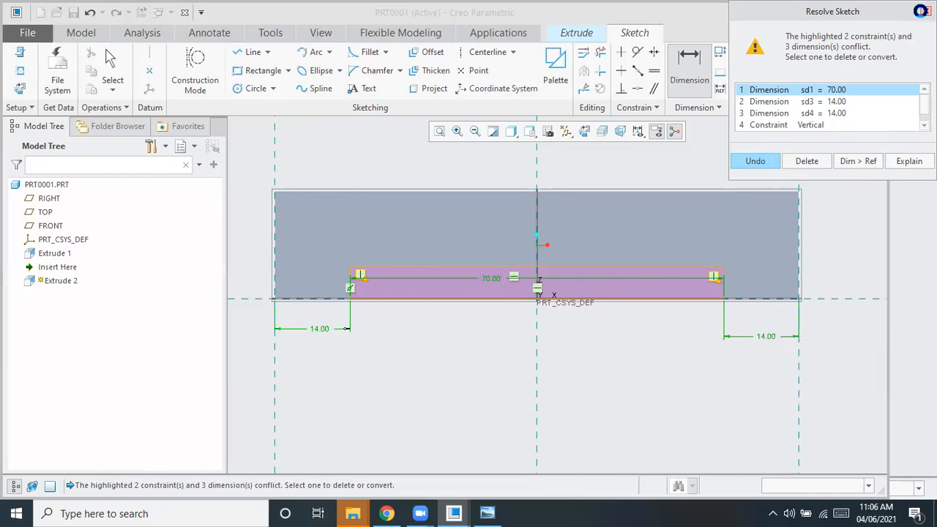
{"action": "left_click", "coordinate": [924, 11]}
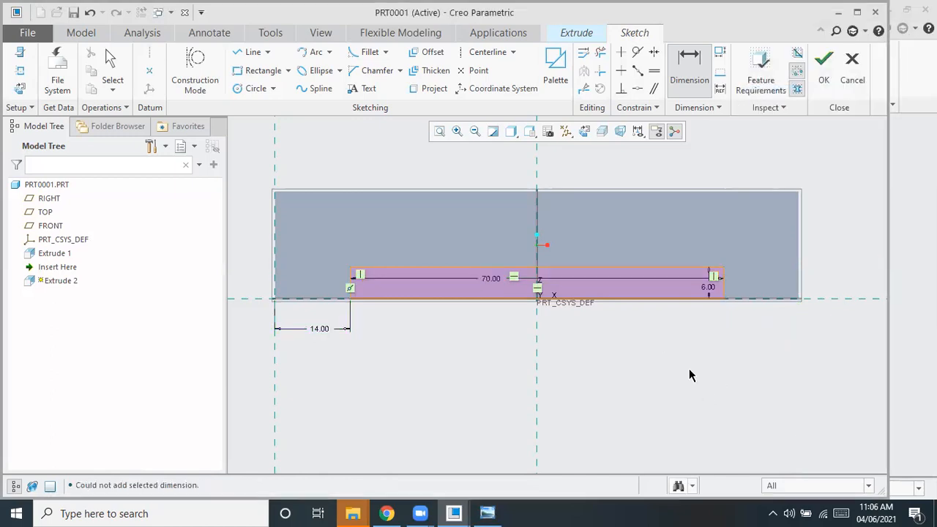
Finish the notch sketch and accept the extrusion from the base's side face at a depth of 27.12
{"action": "left_click", "coordinate": [823, 64]}
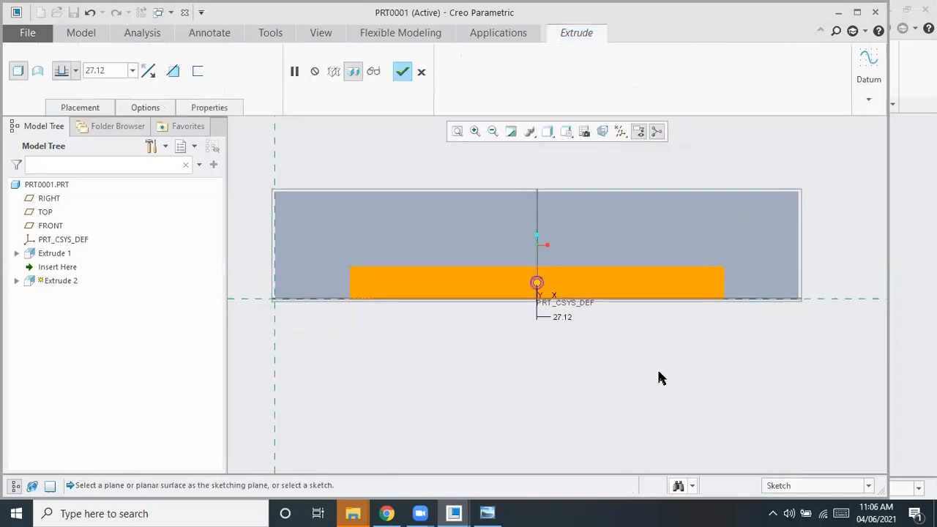
{"action": "middle_click_drag", "start_coordinate": [658, 377], "coordinate": [612, 390]}
{"action": "middle_click", "coordinate": [612, 390]}
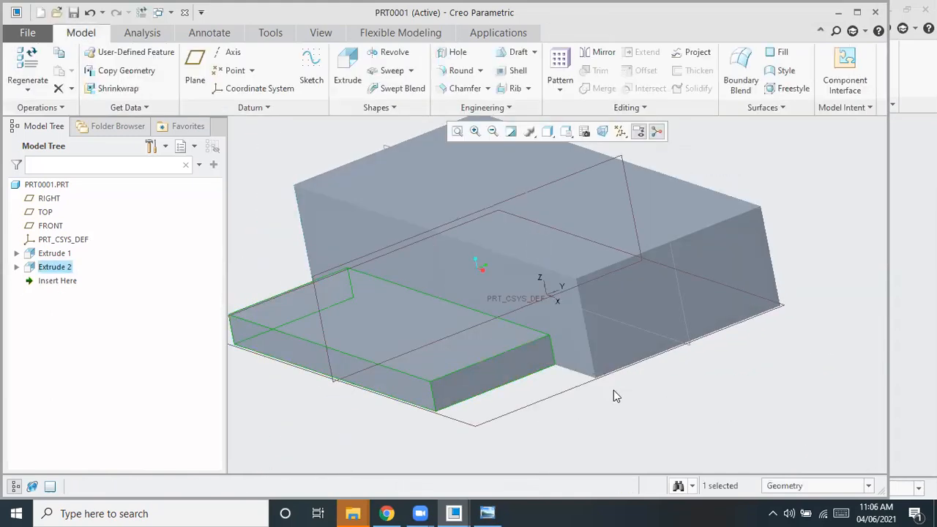
Redefine the notch extrusion as a material-removing cut through the base's full width, with a depth of about 68
{"action": "left_click", "coordinate": [55, 267]}
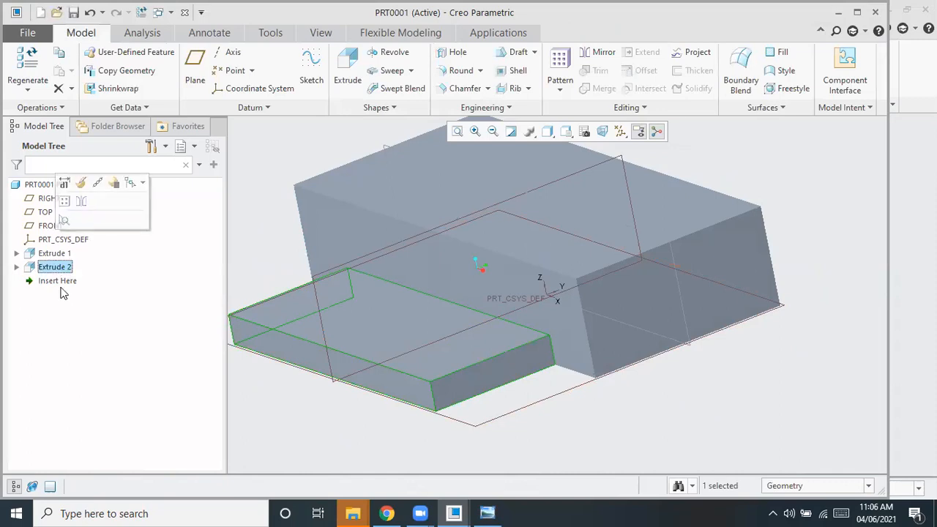
{"action": "left_click", "coordinate": [82, 184]}
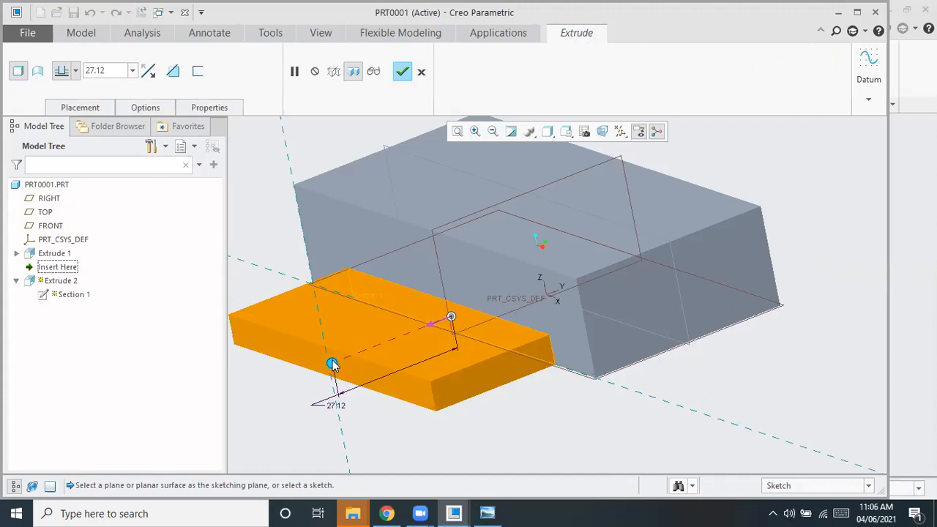
{"action": "left_click_drag", "start_coordinate": [332, 363], "coordinate": [758, 214]}
{"action": "left_click", "coordinate": [173, 70]}
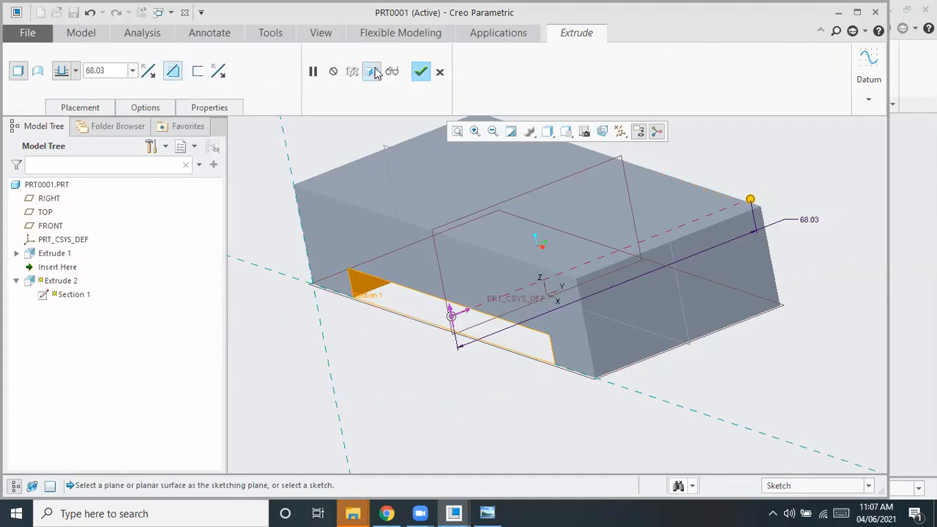
{"action": "left_click", "coordinate": [420, 72]}
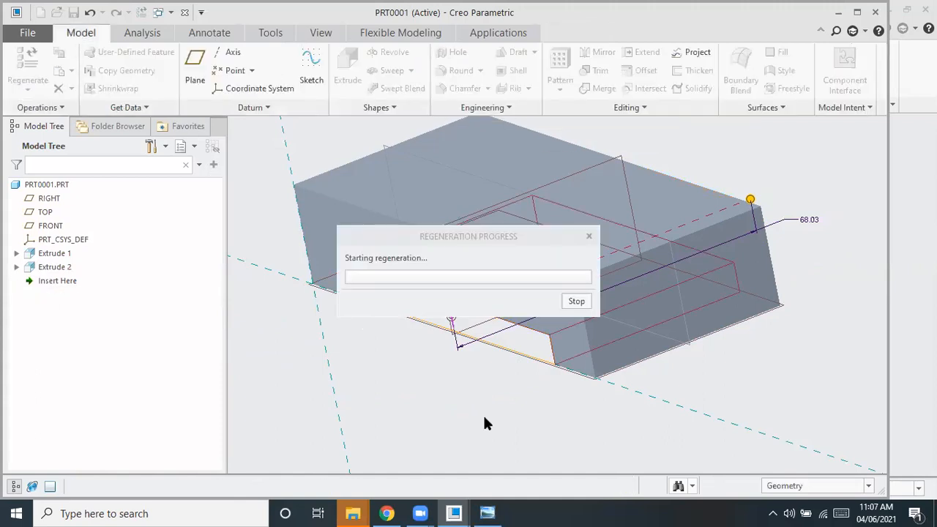
{"action": "mouse_move", "coordinate": [455, 390]}
{"action": "middle_mouse_down"}
{"action": "mouse_move", "coordinate": [500, 373]}
{"action": "mouse_move", "coordinate": [500, 395]}
{"action": "middle_mouse_up"}
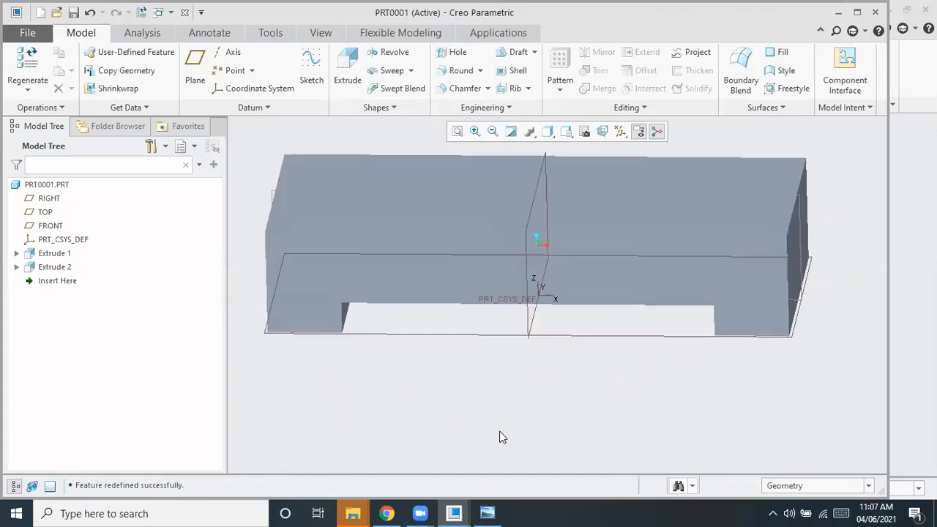
Check the lug dimensions in Capture1.JPG and start an extrude sketch on the base's top face, viewed square on
{"action": "left_click", "coordinate": [489, 513]}
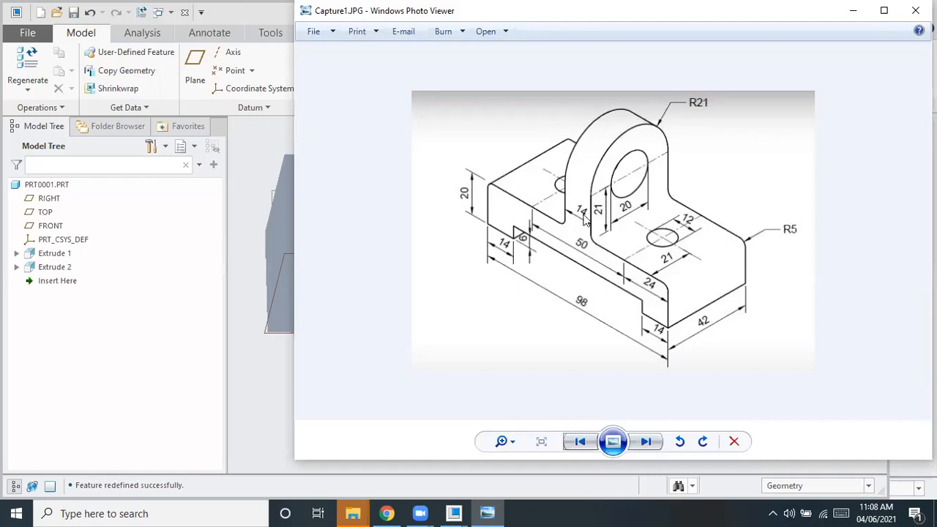
{"action": "left_click", "coordinate": [852, 11]}
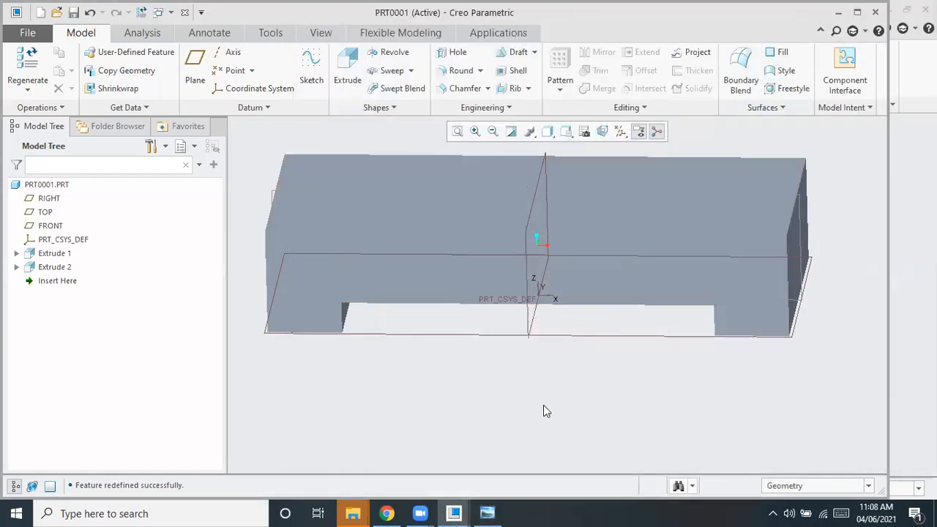
{"action": "mouse_move", "coordinate": [537, 409]}
{"action": "middle_mouse_down"}
{"action": "mouse_move", "coordinate": [539, 439]}
{"action": "mouse_move", "coordinate": [575, 468]}
{"action": "mouse_move", "coordinate": [552, 393]}
{"action": "mouse_move", "coordinate": [544, 403]}
{"action": "middle_mouse_up"}
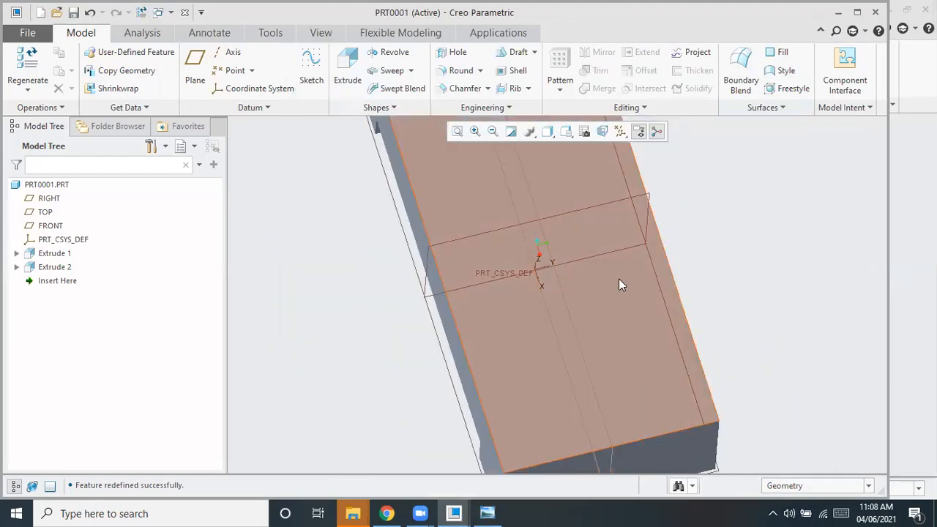
{"action": "left_click", "coordinate": [619, 284]}
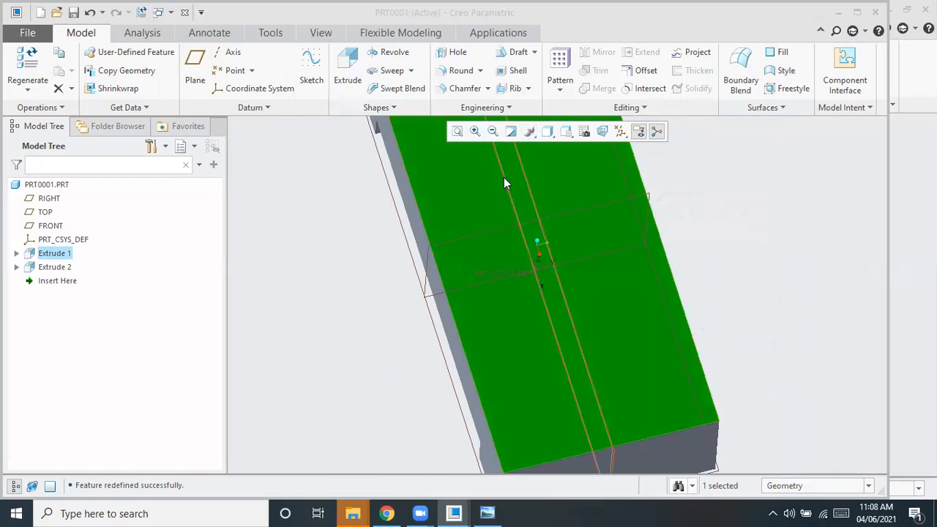
{"action": "left_click", "coordinate": [336, 66]}
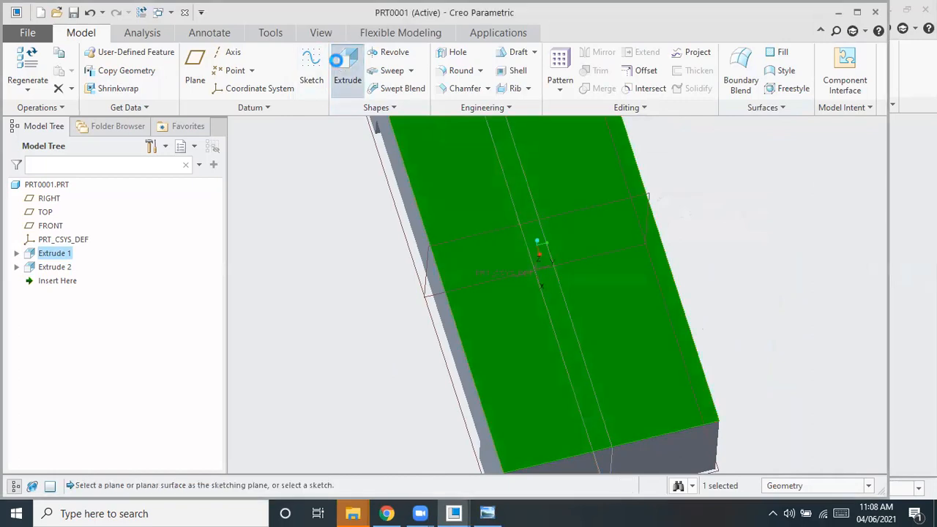
{"action": "left_click", "coordinate": [537, 212]}
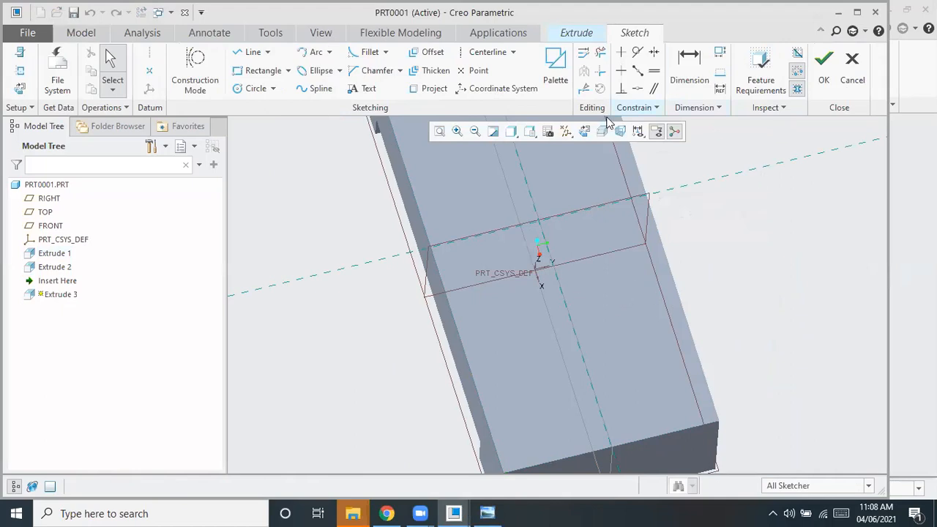
{"action": "left_click", "coordinate": [583, 131]}
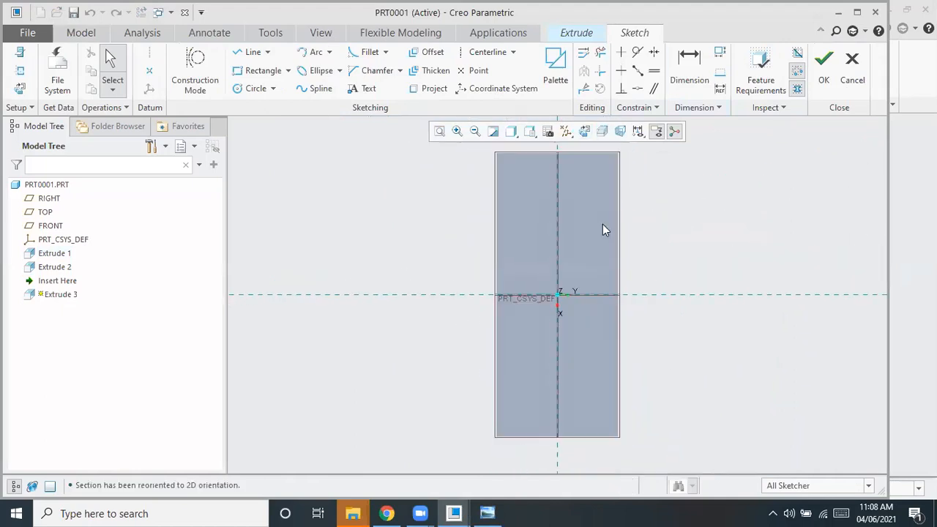
Draw a center rectangle at the origin spanning the base's full width and set its thickness to 14
{"action": "left_click", "coordinate": [287, 70]}
{"action": "left_click", "coordinate": [286, 117]}
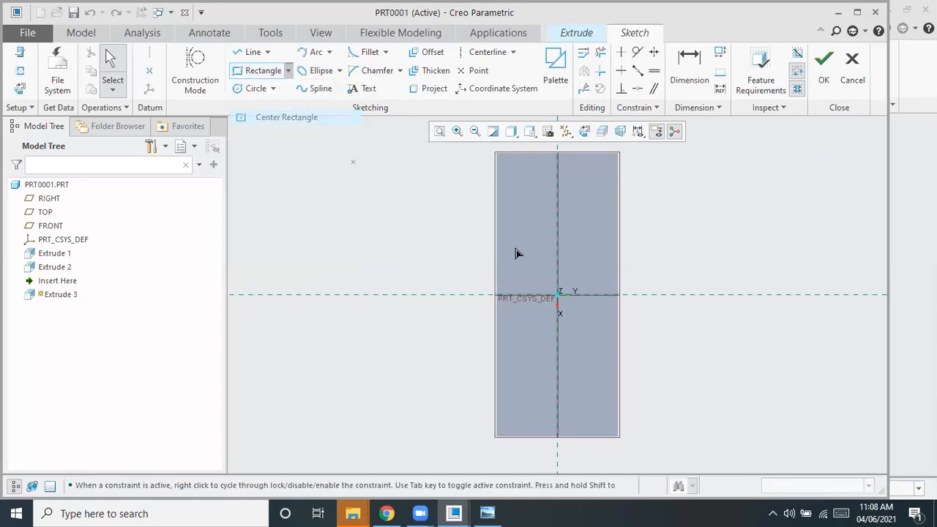
{"action": "left_click", "coordinate": [558, 296]}
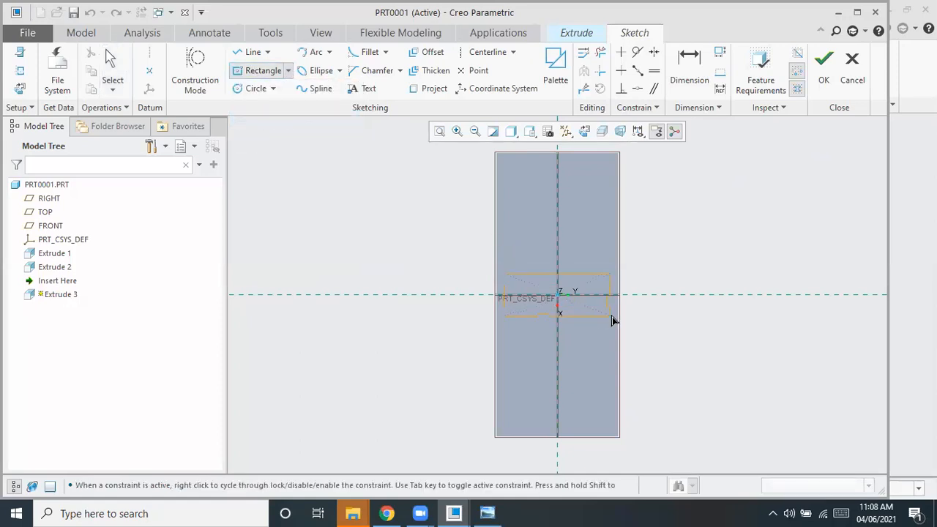
{"action": "left_click", "coordinate": [618, 316]}
{"action": "middle_click", "coordinate": [651, 214]}
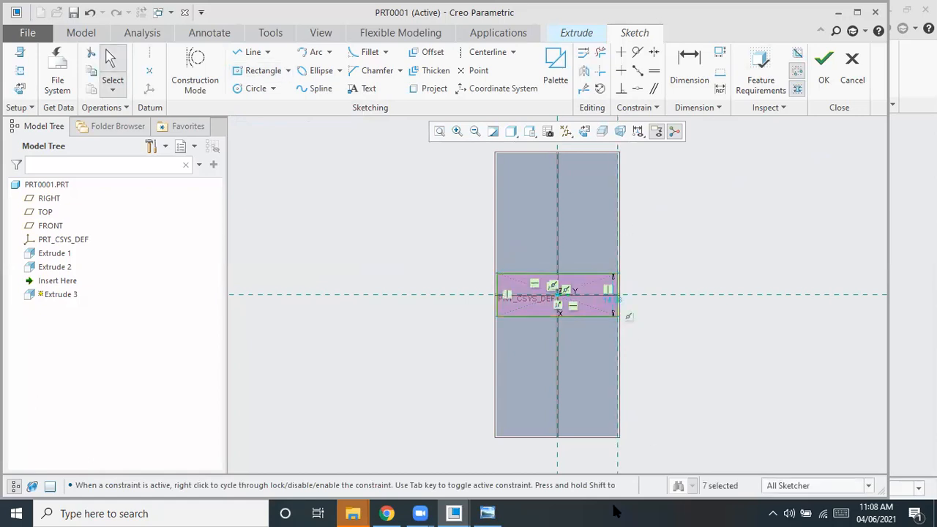
{"action": "left_click", "coordinate": [486, 513]}
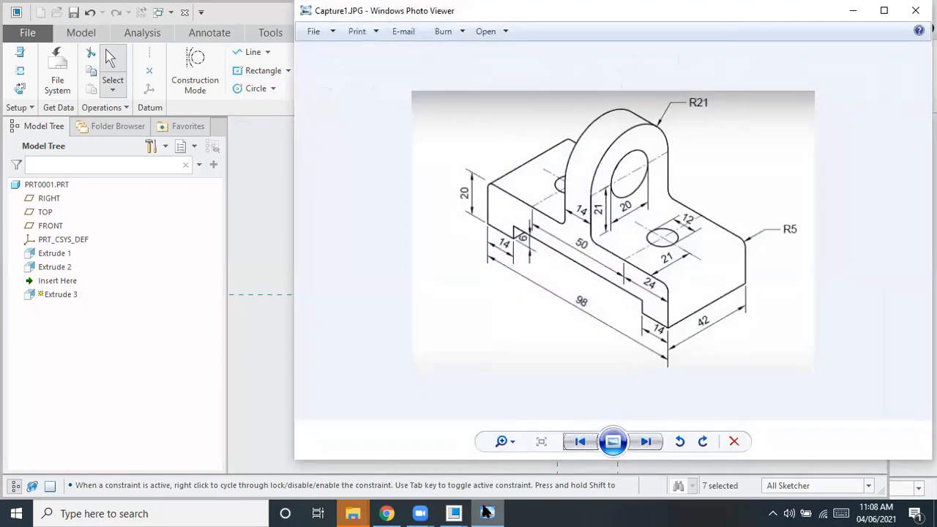
{"action": "left_click", "coordinate": [487, 512]}
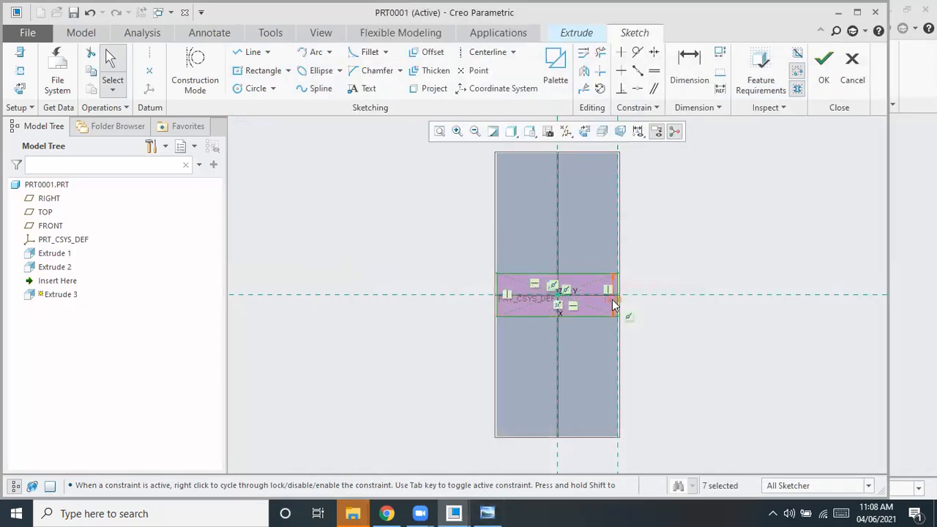
{"action": "left_click", "coordinate": [611, 298]}
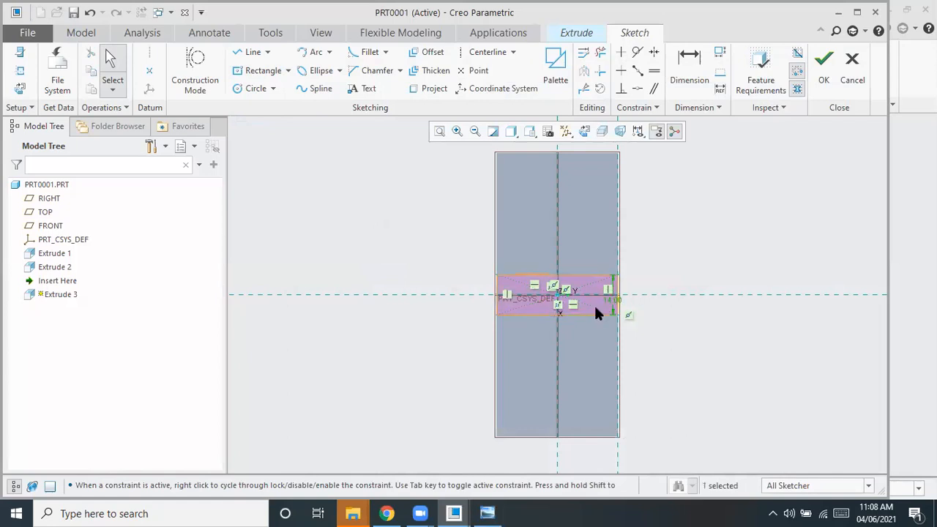
Finish the lug sketch, check the height in the reference drawing, and extrude the rectangle upward 42
{"action": "left_click", "coordinate": [823, 63]}
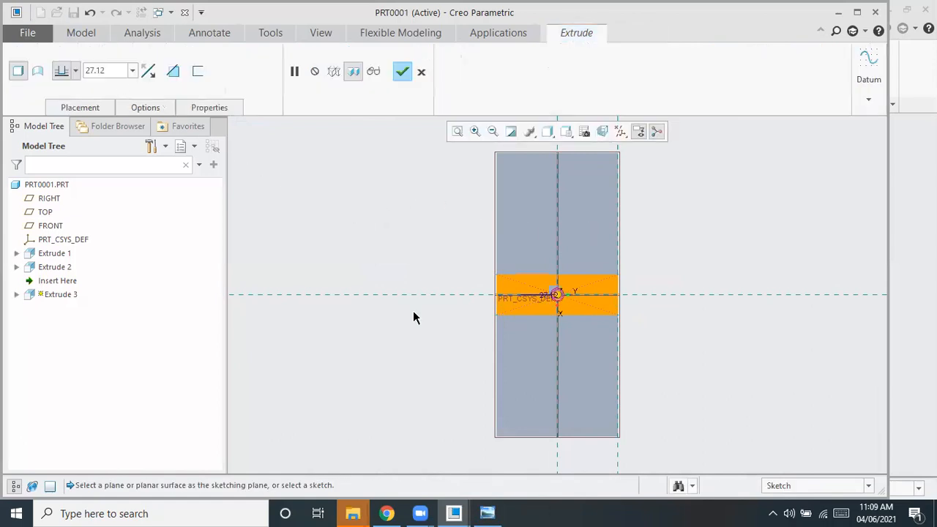
{"action": "left_click", "coordinate": [487, 513]}
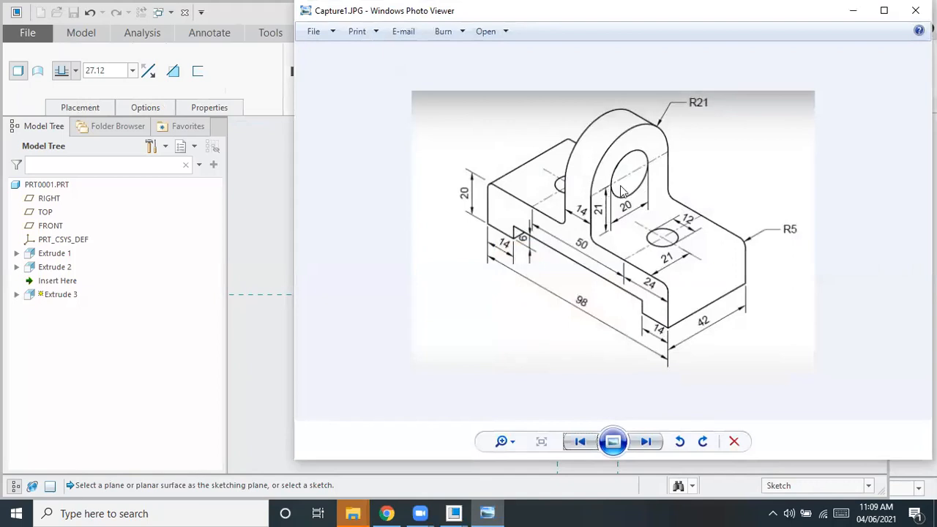
{"action": "left_click", "coordinate": [849, 13]}
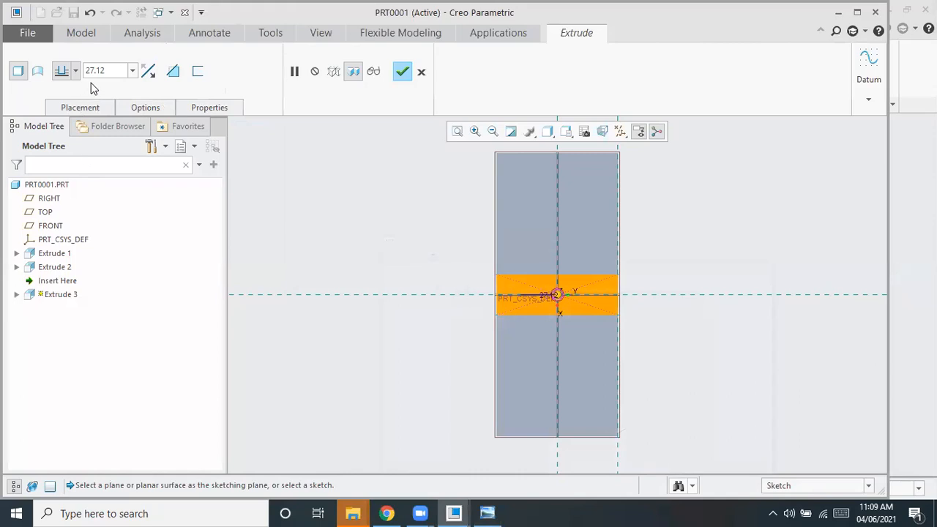
{"action": "left_click_drag", "start_coordinate": [106, 71], "coordinate": [82, 73]}
{"action": "type", "text": "42"}
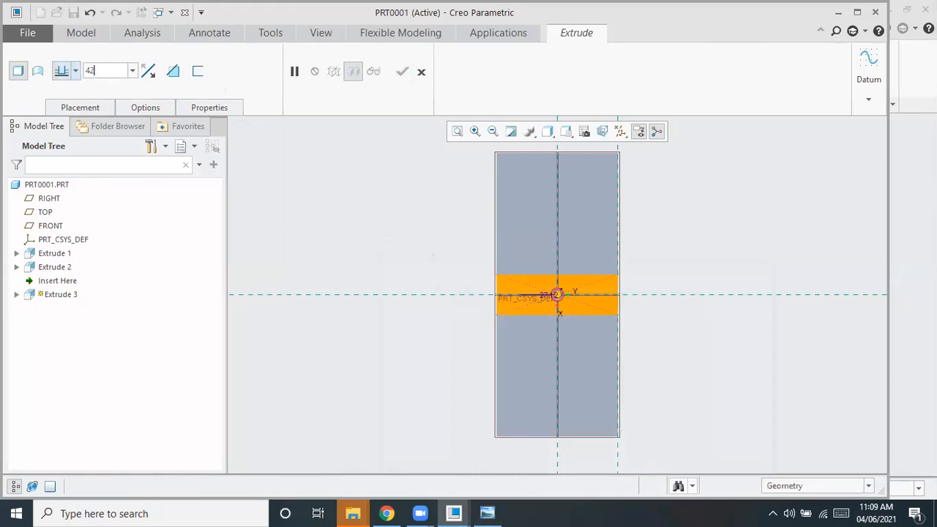
{"action": "key", "text": "Return"}
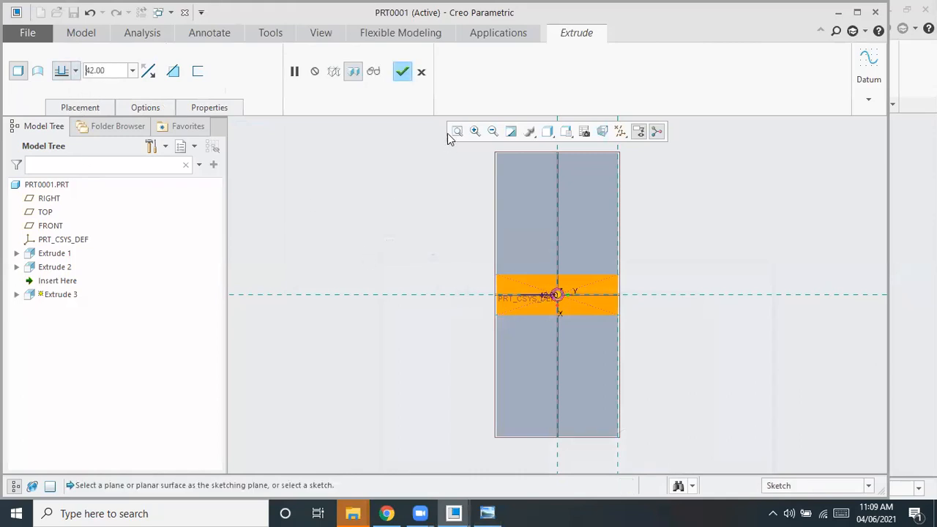
{"action": "left_click", "coordinate": [396, 74]}
{"action": "mouse_move", "coordinate": [381, 288]}
{"action": "middle_mouse_down"}
{"action": "mouse_move", "coordinate": [387, 221]}
{"action": "mouse_move", "coordinate": [403, 212]}
{"action": "mouse_move", "coordinate": [419, 247]}
{"action": "middle_mouse_up"}
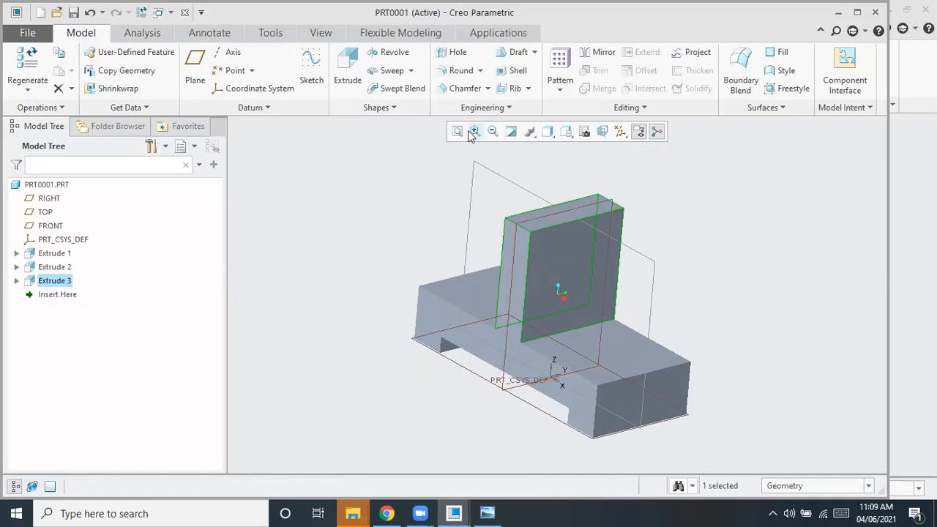
Round both upper edges across the lug's thickness with a radius of 21
{"action": "left_click", "coordinate": [459, 71]}
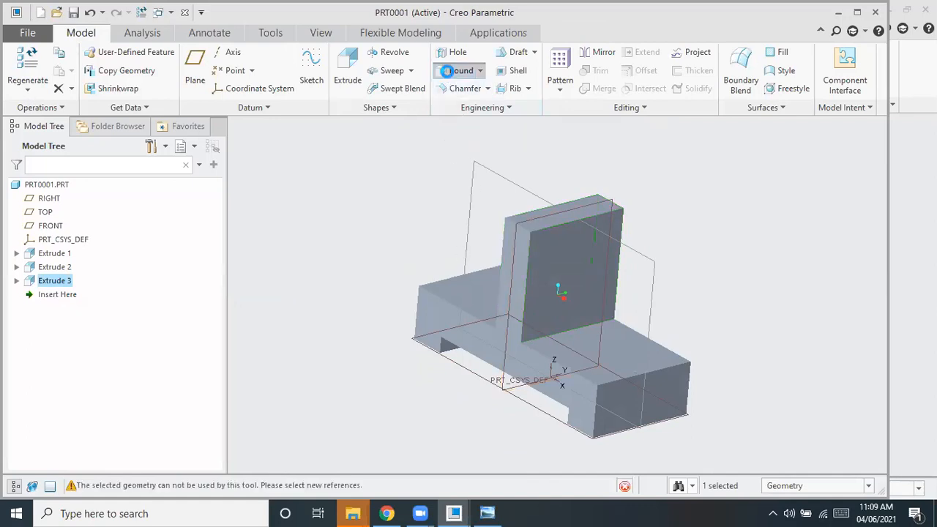
{"action": "left_click", "coordinate": [515, 228]}
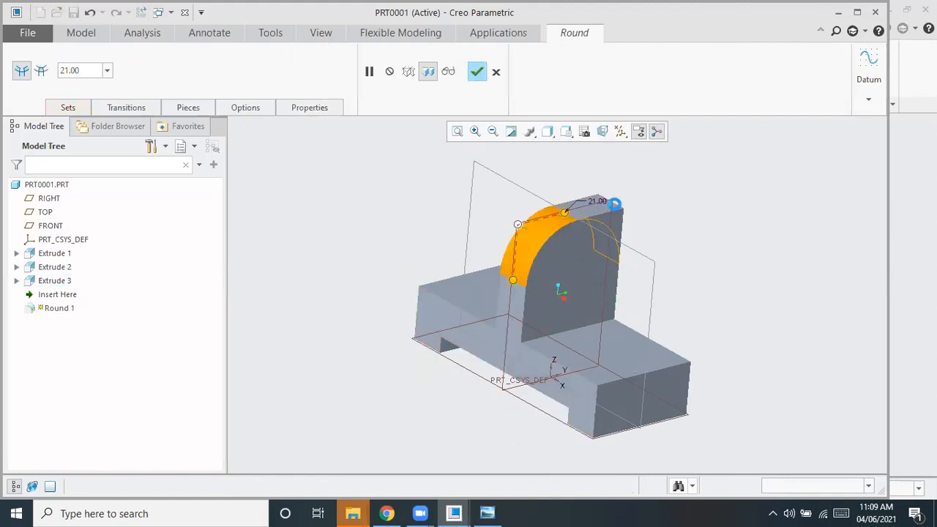
{"action": "left_click", "coordinate": [606, 205], "text": "ctrl"}
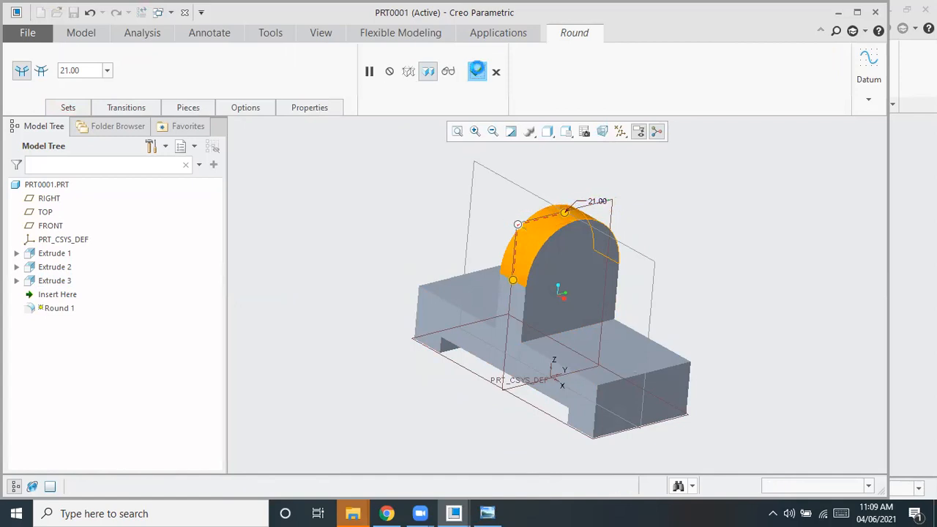
{"action": "left_click", "coordinate": [476, 71]}
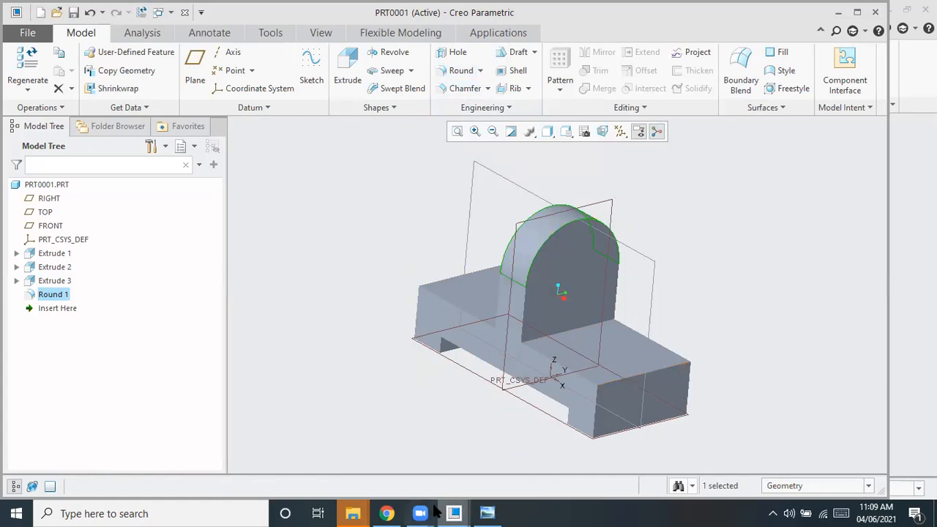
Check the reference drawing, then select for rounding both upper end edges of the base and both edges where the lug meets it
{"action": "left_click", "coordinate": [485, 512]}
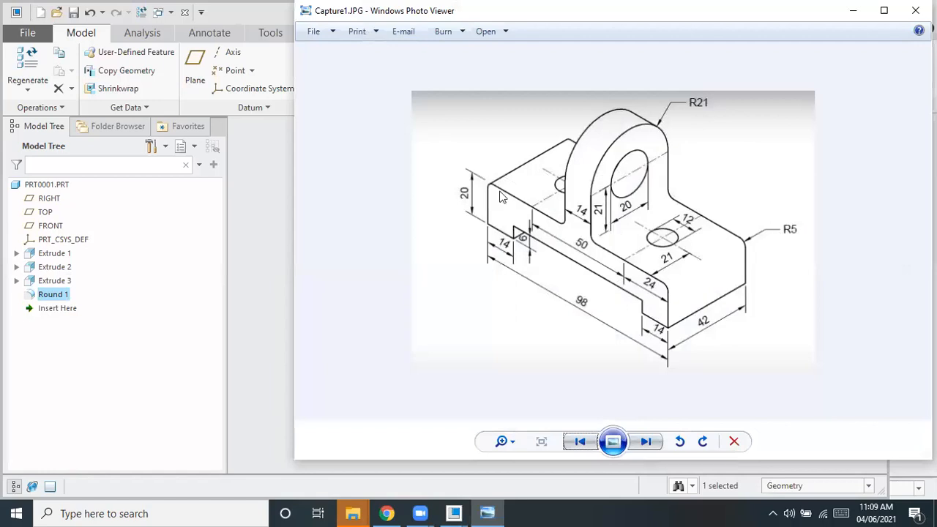
{"action": "left_click", "coordinate": [852, 10]}
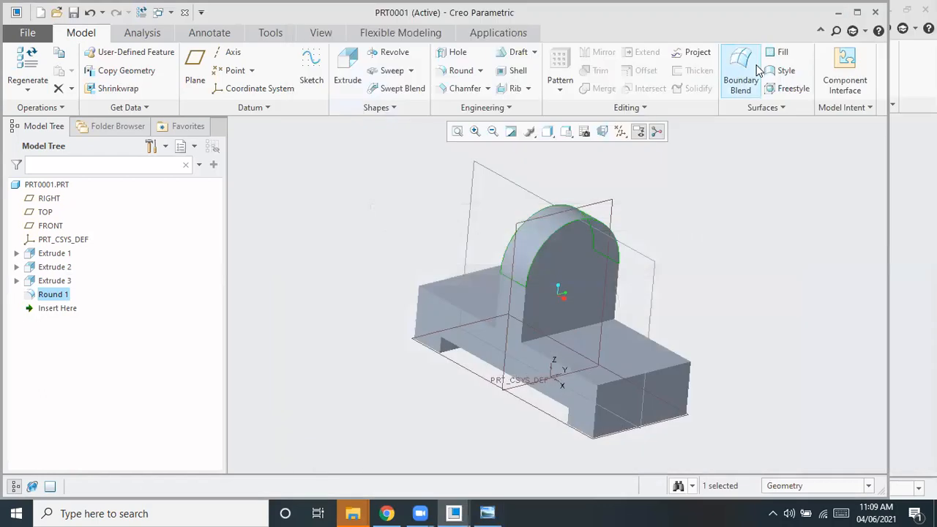
{"action": "left_click", "coordinate": [460, 71]}
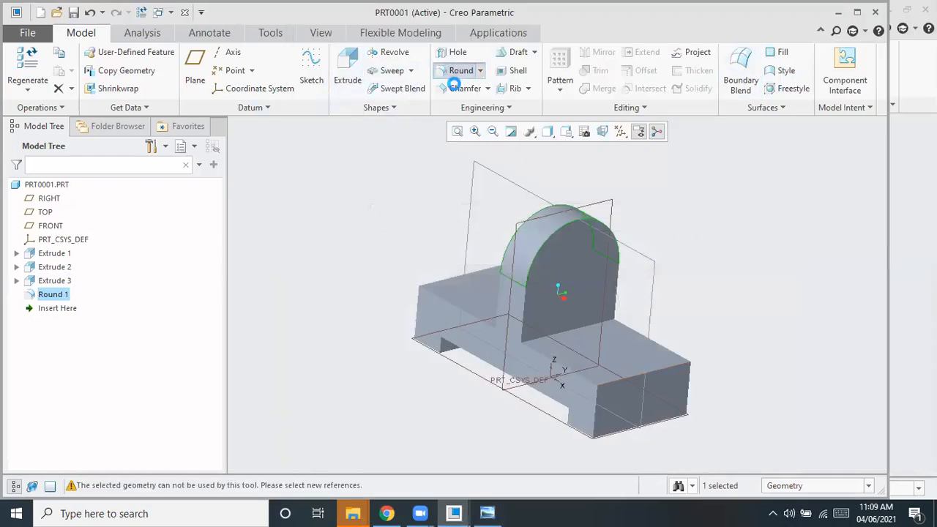
{"action": "left_click", "coordinate": [617, 379]}
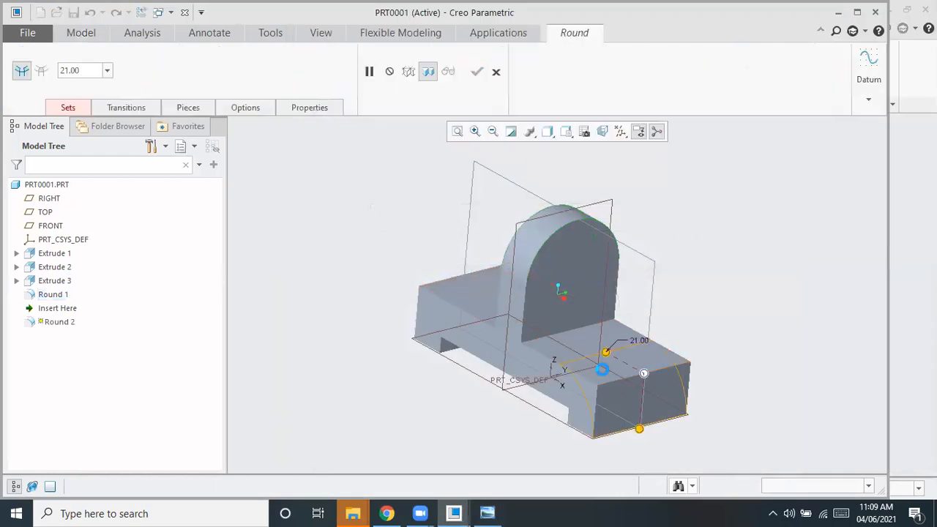
{"action": "left_click", "coordinate": [541, 336], "text": "ctrl"}
{"action": "left_click", "coordinate": [540, 336], "text": "ctrl"}
{"action": "left_click", "coordinate": [542, 337], "text": "ctrl"}
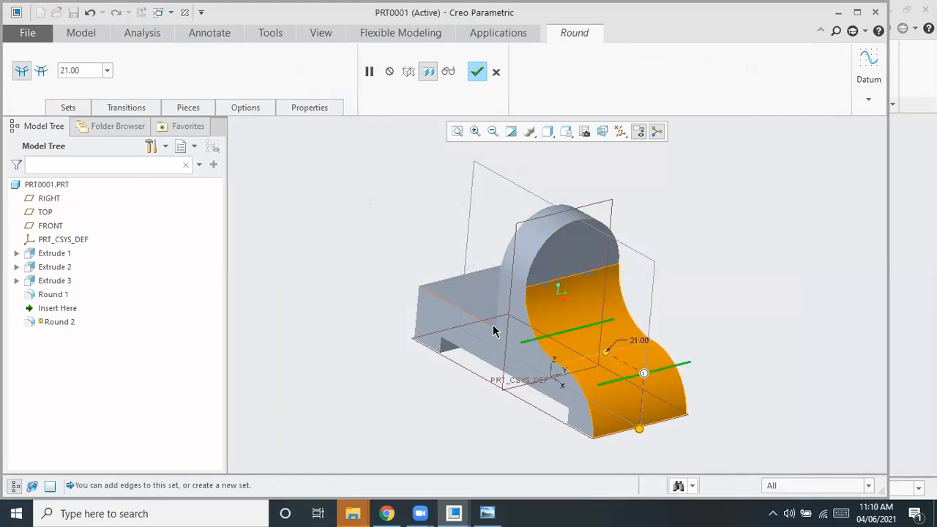
{"action": "middle_click_drag", "start_coordinate": [391, 391], "coordinate": [446, 395]}
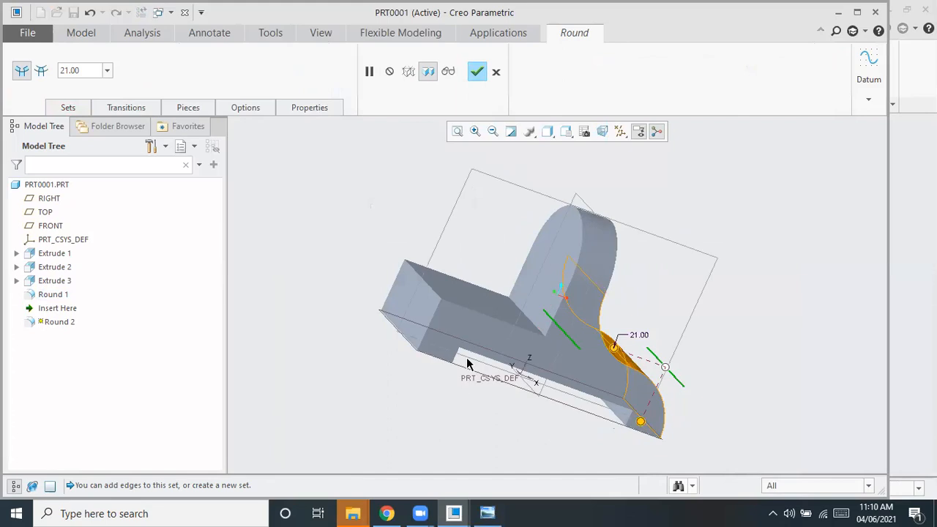
{"action": "left_click", "coordinate": [512, 308], "text": "ctrl"}
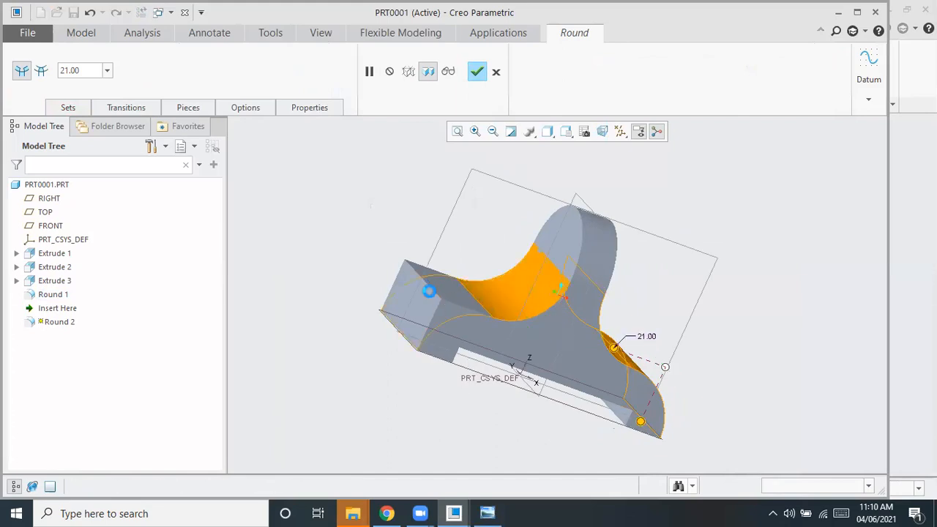
Set the radius of the selected edges to 5, check it against the reference drawing, and finish the round
{"action": "double_click", "coordinate": [73, 71]}
{"action": "type", "text": "5"}
{"action": "key", "text": "Return"}
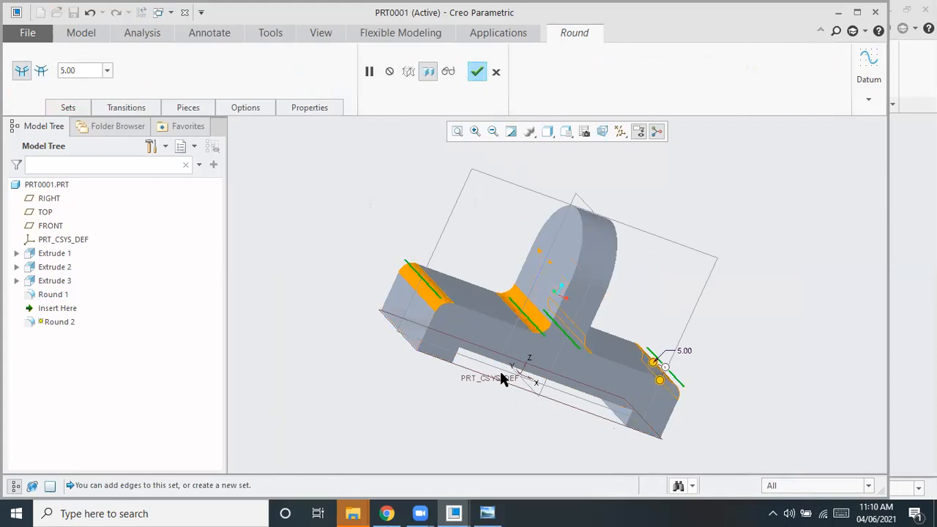
{"action": "left_click", "coordinate": [483, 512]}
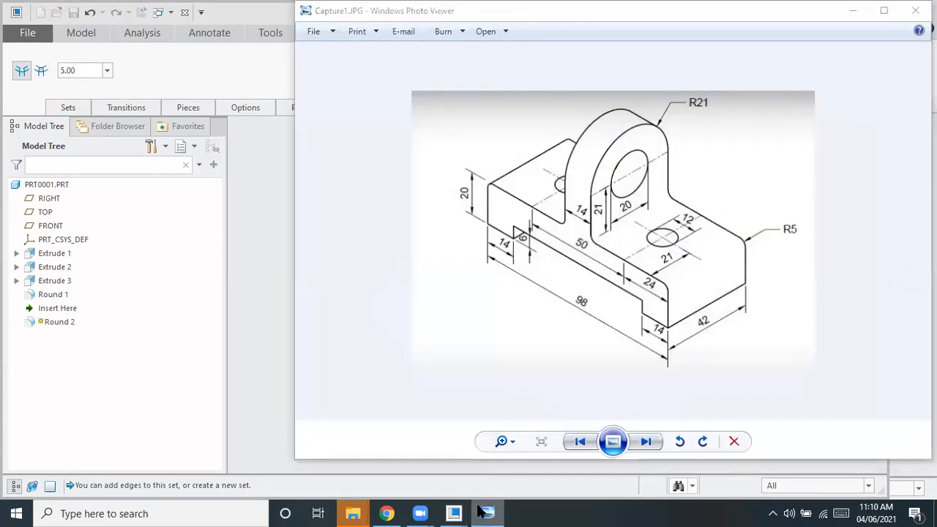
{"action": "left_click", "coordinate": [483, 513]}
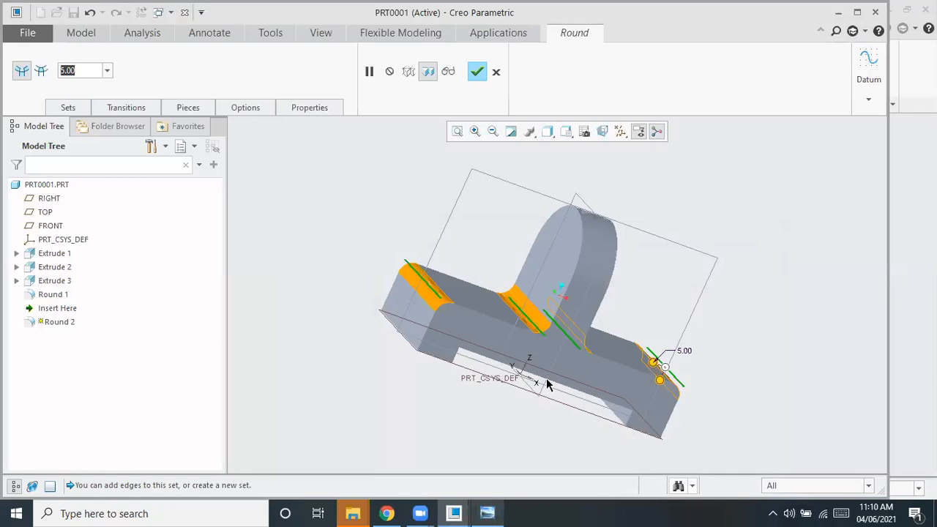
{"action": "left_click", "coordinate": [476, 71]}
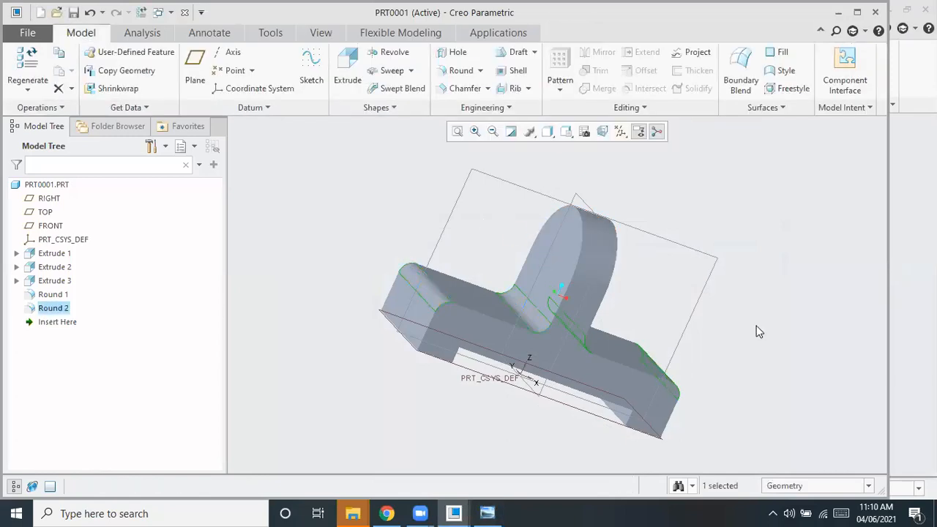
Check the lug hole in Capture1.JPG and start an extrude sketch on the lug's flat face, viewed square on
{"action": "middle_click_drag", "start_coordinate": [704, 318], "coordinate": [654, 343]}
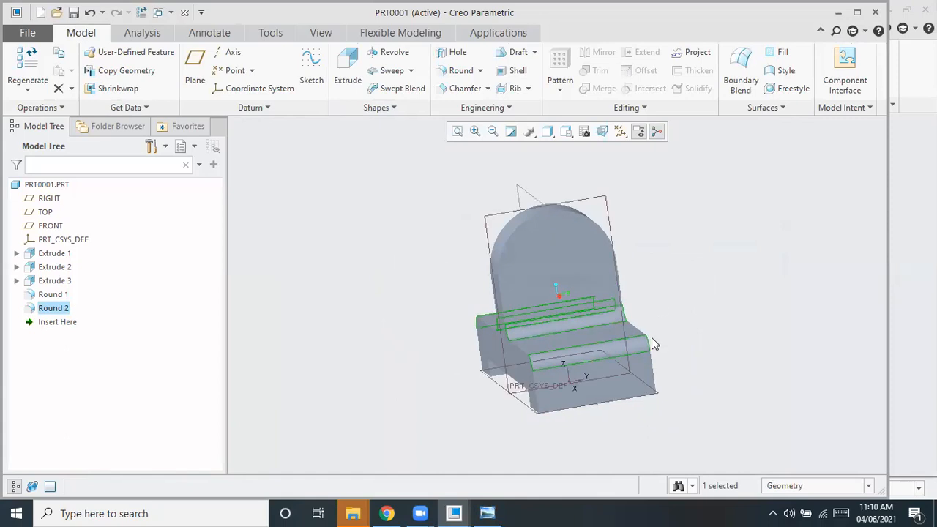
{"action": "left_click", "coordinate": [487, 512]}
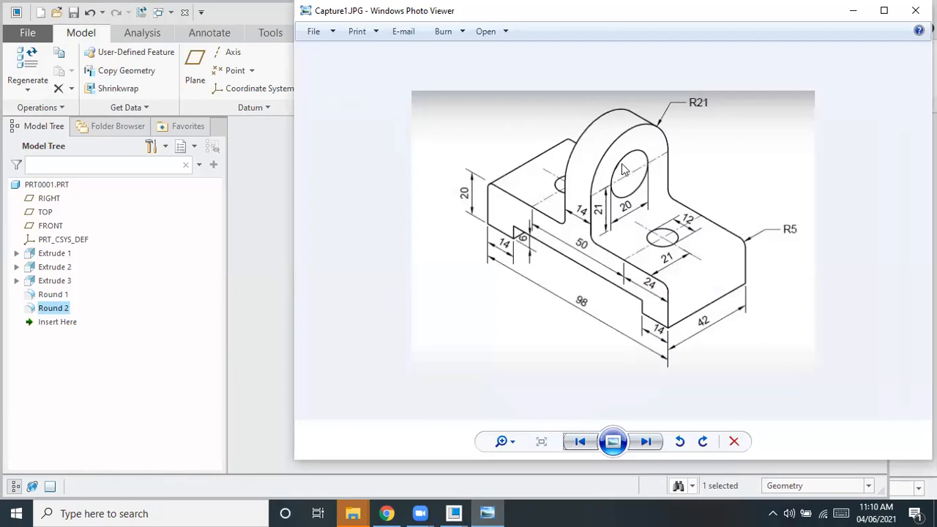
{"action": "left_click", "coordinate": [851, 12]}
{"action": "left_click", "coordinate": [570, 261]}
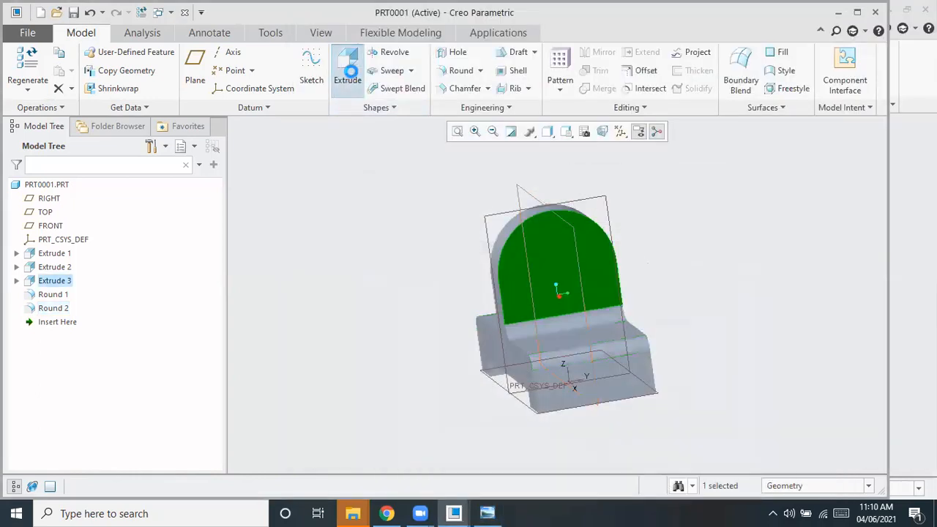
{"action": "left_click", "coordinate": [347, 74]}
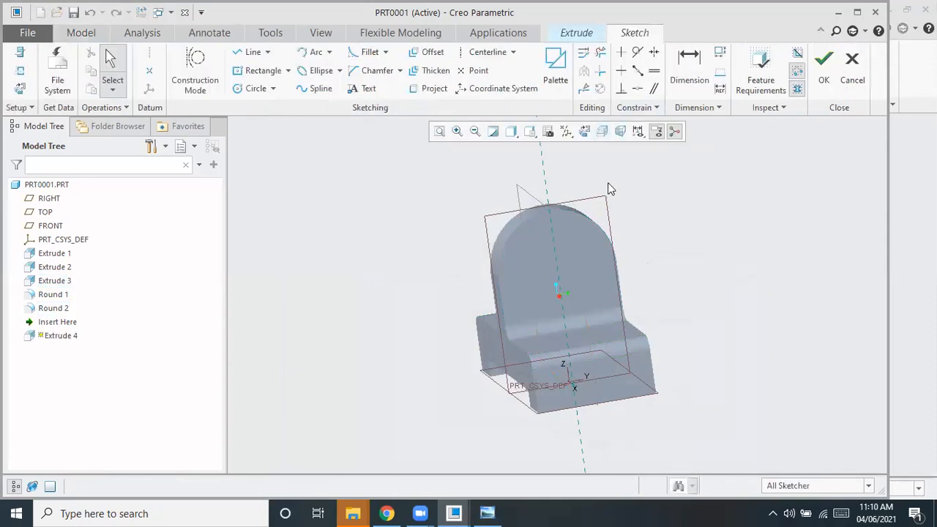
{"action": "left_click", "coordinate": [601, 133]}
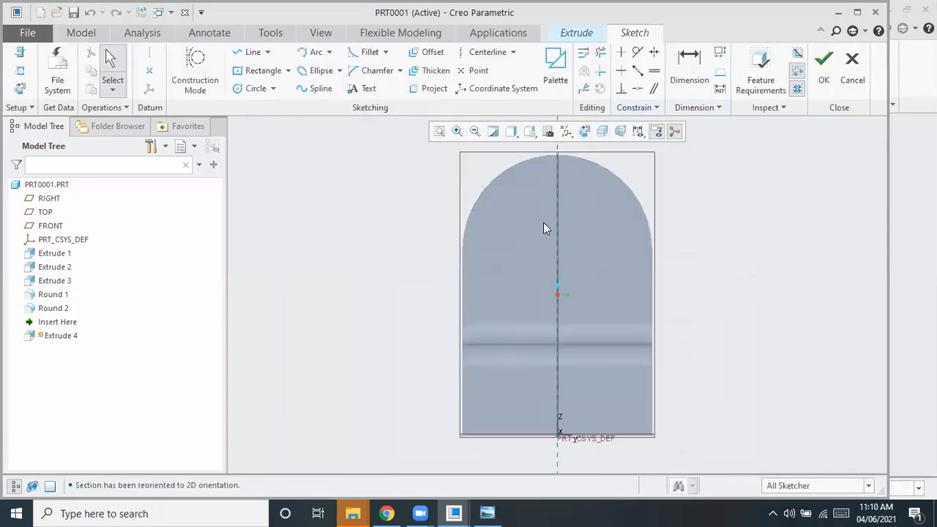
Add the lug's rounded top surface as a sketch reference
{"action": "scroll", "coordinate": [529, 233], "scroll_direction": "down", "scroll_amount": 6}
{"action": "scroll", "coordinate": [584, 215], "scroll_direction": "up", "scroll_amount": 5}
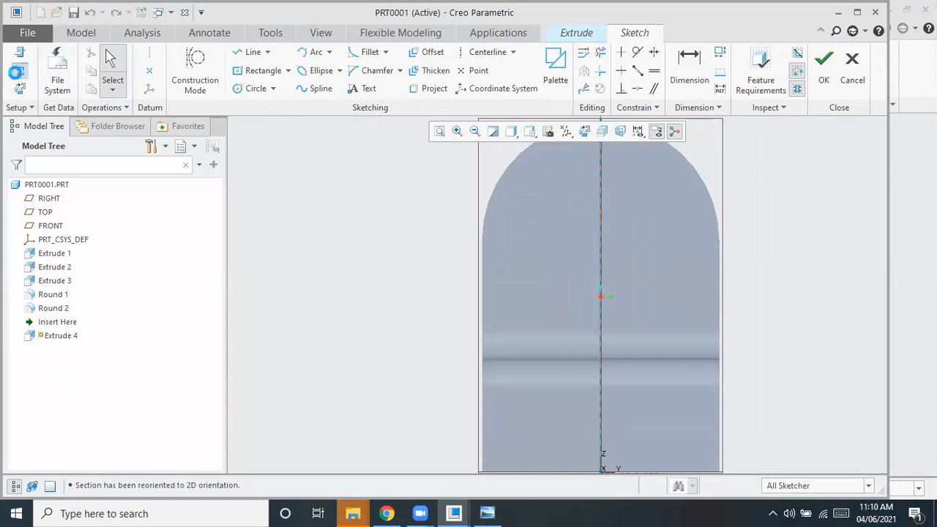
{"action": "left_click", "coordinate": [19, 75]}
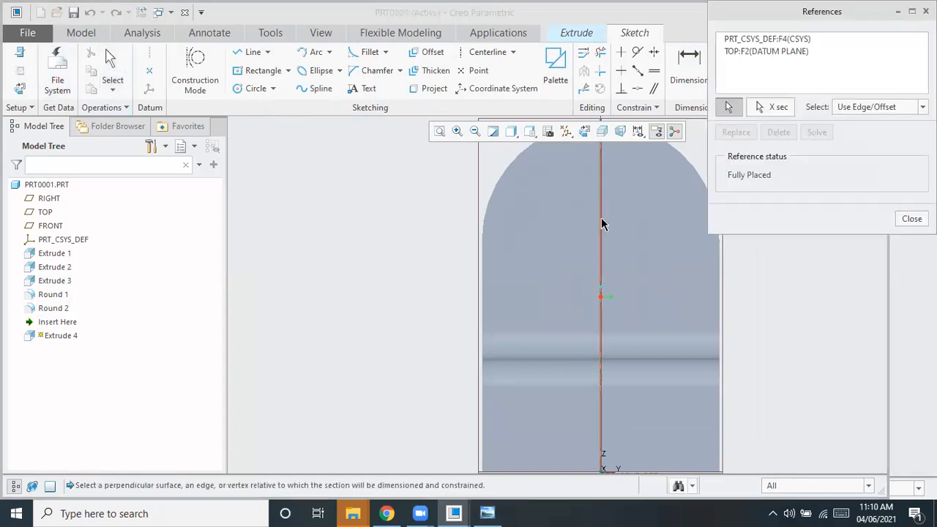
{"action": "left_click", "coordinate": [502, 183]}
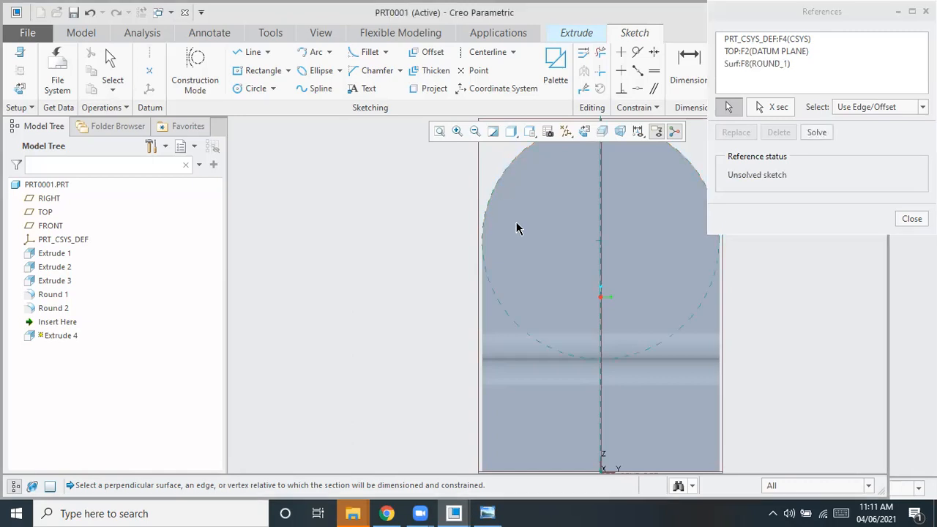
{"action": "left_click", "coordinate": [908, 218]}
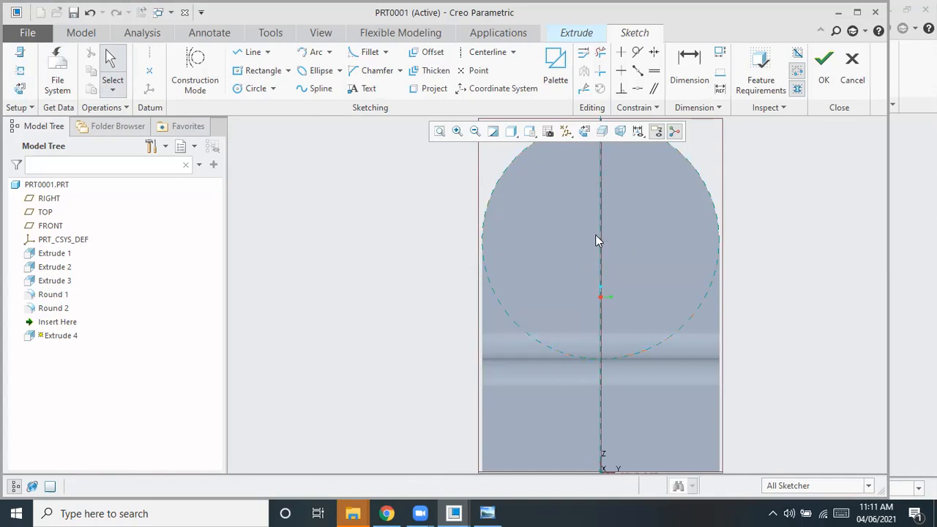
Draw a circle concentric with the lug's rounded top, set its diameter to 20 as in the reference drawing, and finish the sketch
{"action": "left_click", "coordinate": [256, 88]}
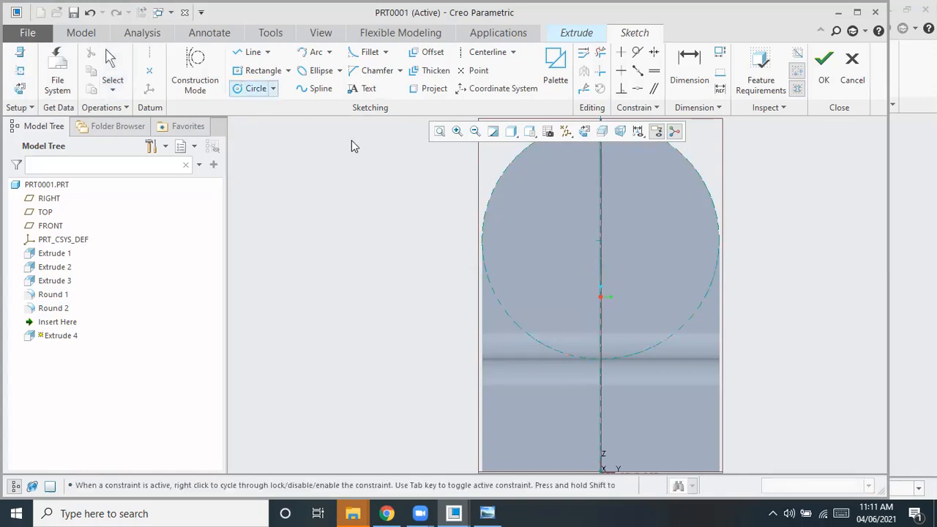
{"action": "left_click", "coordinate": [599, 243]}
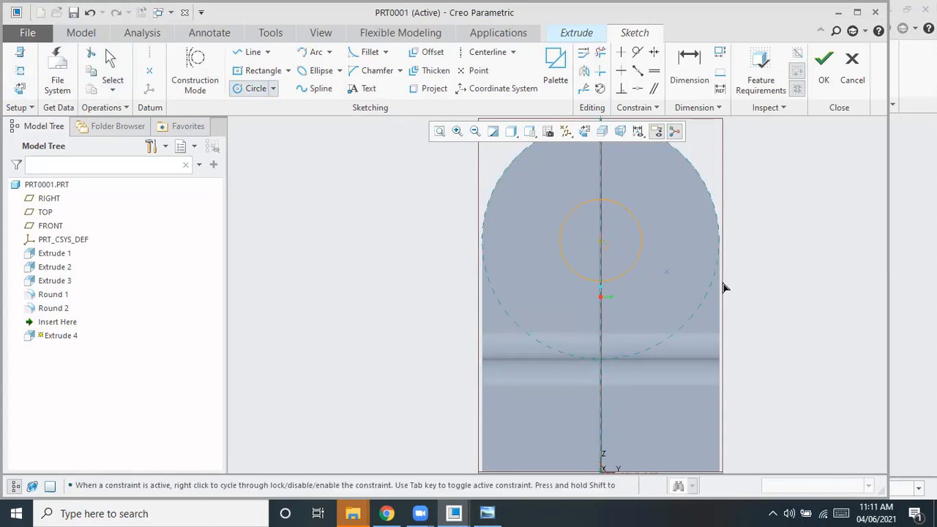
{"action": "left_click", "coordinate": [488, 513]}
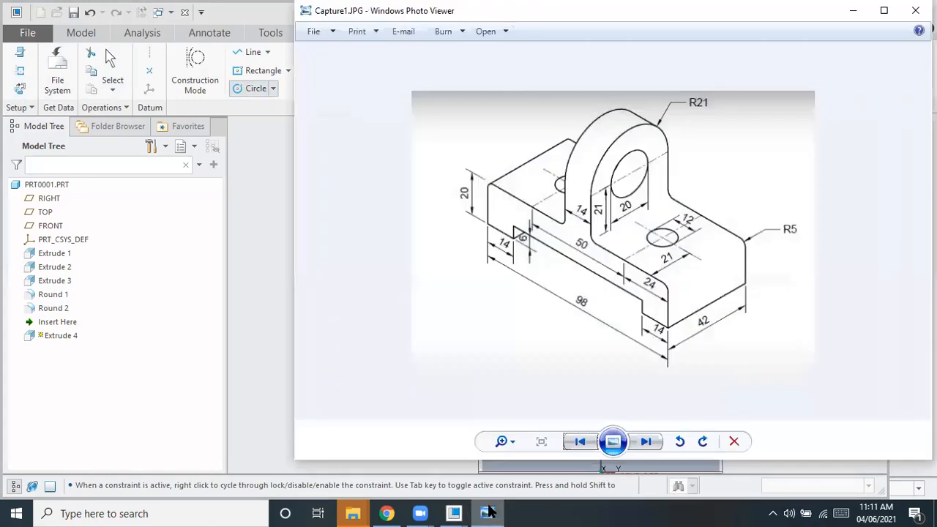
{"action": "left_click", "coordinate": [488, 512]}
{"action": "middle_click", "coordinate": [651, 246]}
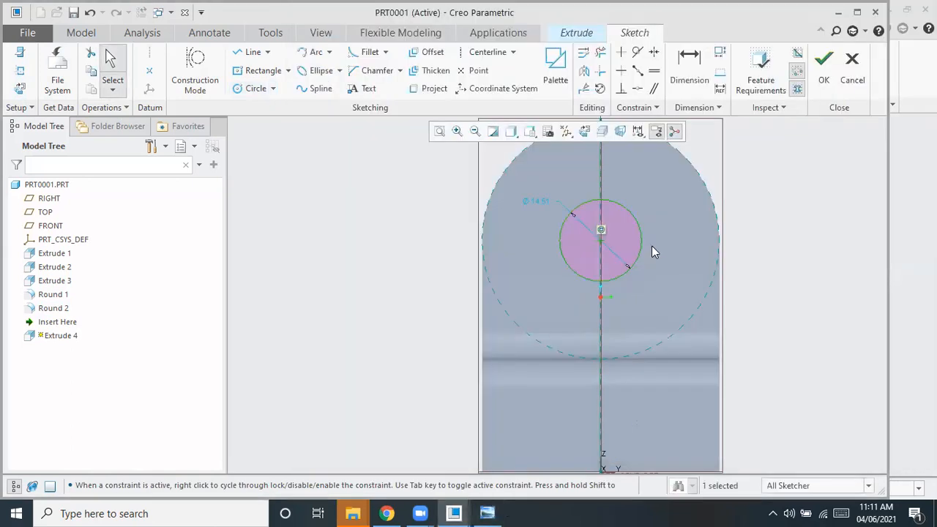
{"action": "double_click", "coordinate": [538, 201]}
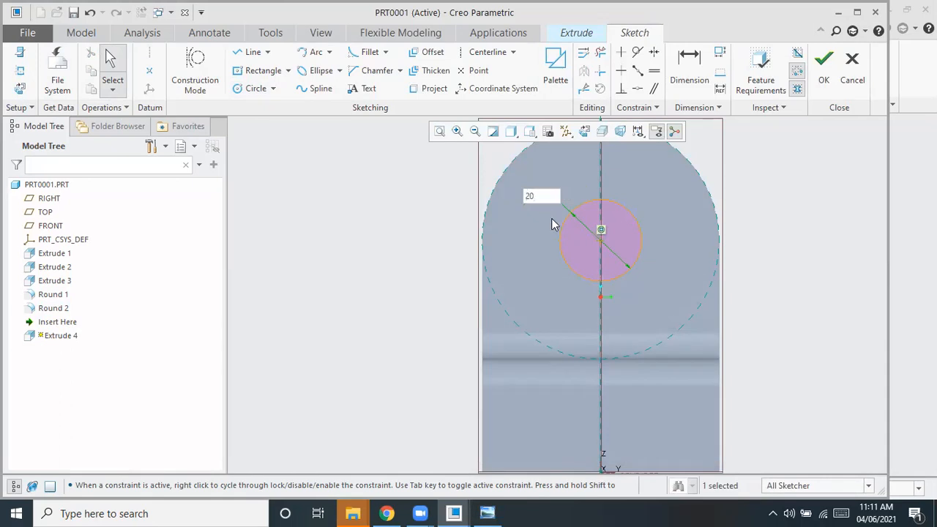
{"action": "type", "text": "20"}
{"action": "key", "text": "Return"}
{"action": "left_click", "coordinate": [821, 73]}
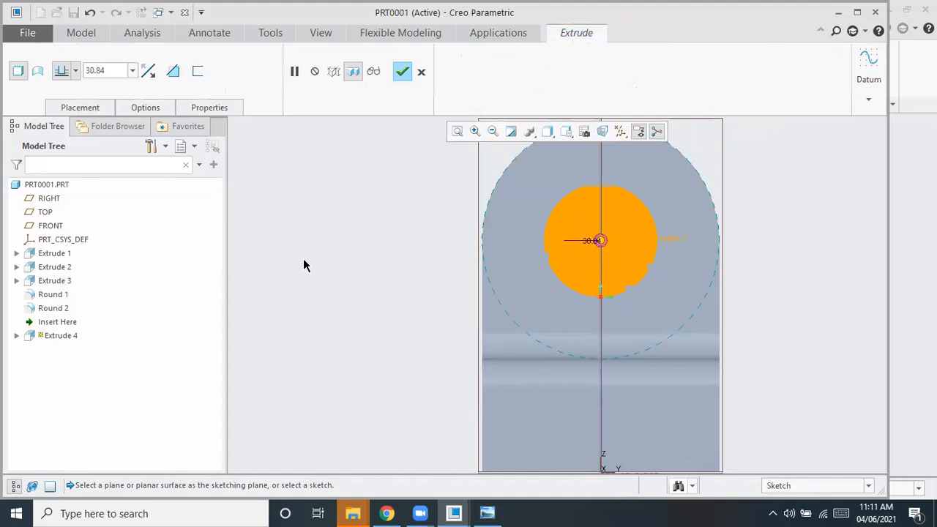
Cut the circle through the lug by extruding it inward to a depth of 33.75 with material removed
{"action": "left_click_drag", "start_coordinate": [777, 232], "coordinate": [482, 279]}
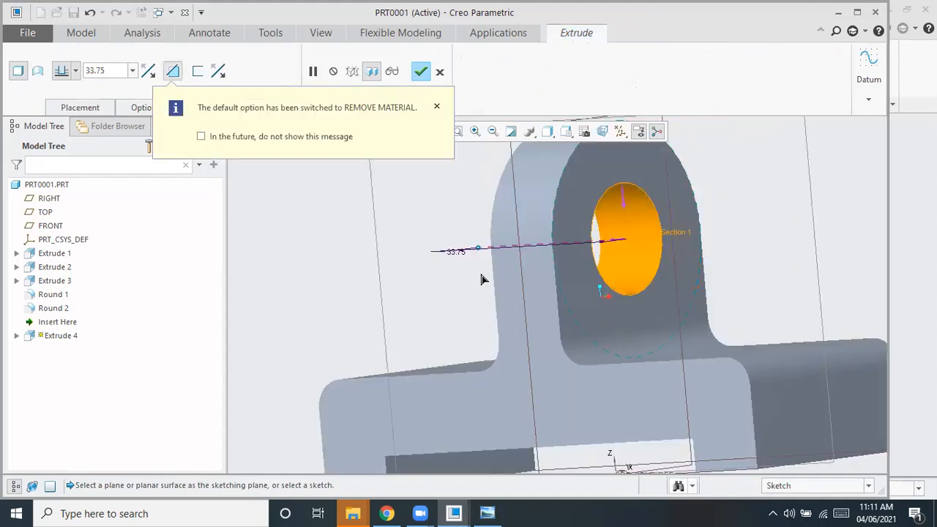
{"action": "left_click", "coordinate": [436, 107]}
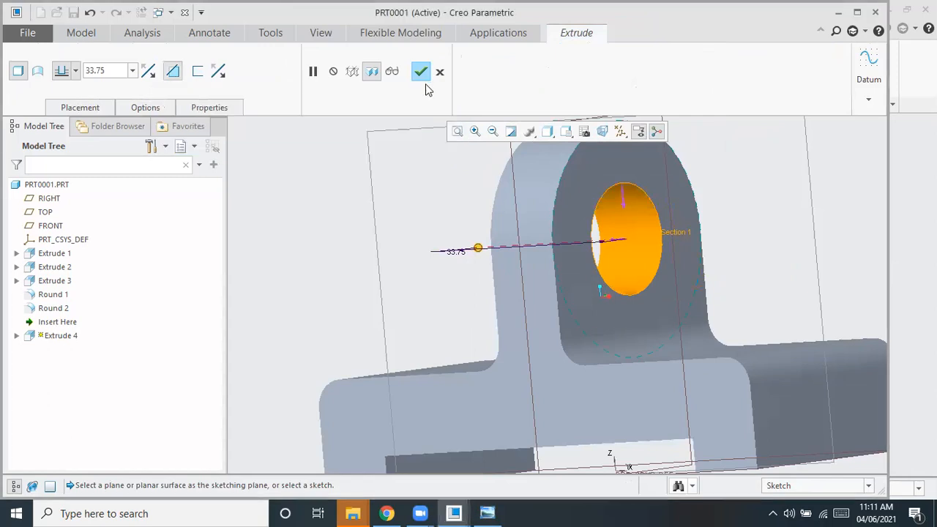
{"action": "left_click", "coordinate": [421, 72]}
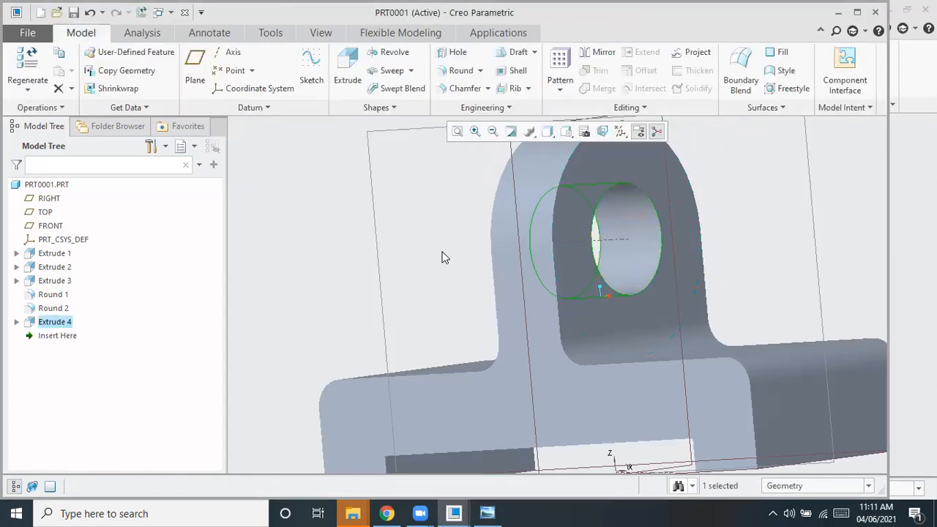
Check the base holes in Capture1.JPG and start an extrude sketch on the base's upper face beside the lug, viewed square on
{"action": "scroll", "coordinate": [433, 262], "scroll_direction": "down", "scroll_amount": 3}
{"action": "middle_click_drag", "start_coordinate": [706, 270], "coordinate": [705, 322]}
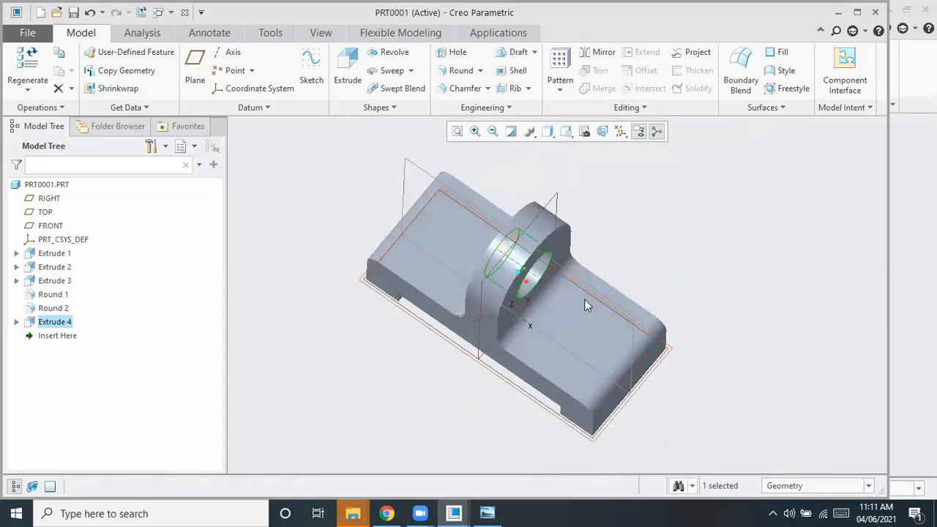
{"action": "left_click", "coordinate": [486, 513]}
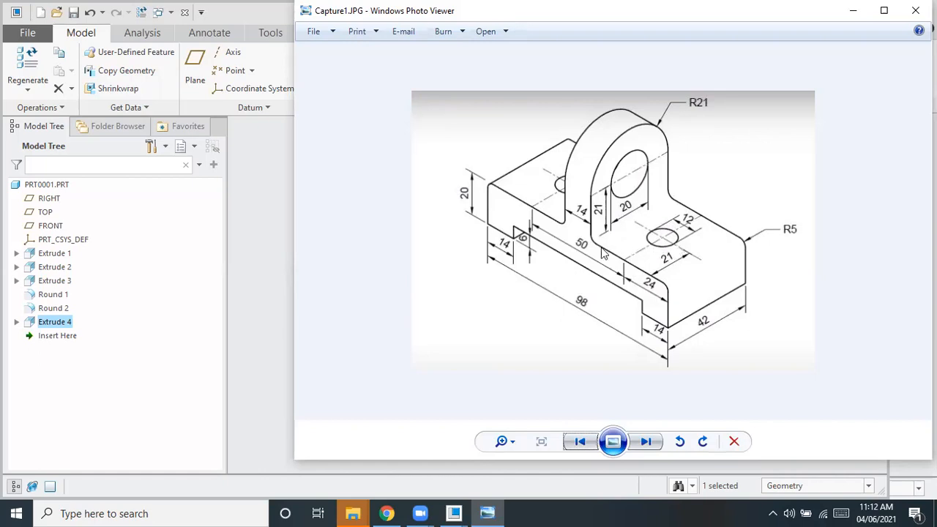
{"action": "left_click", "coordinate": [851, 11]}
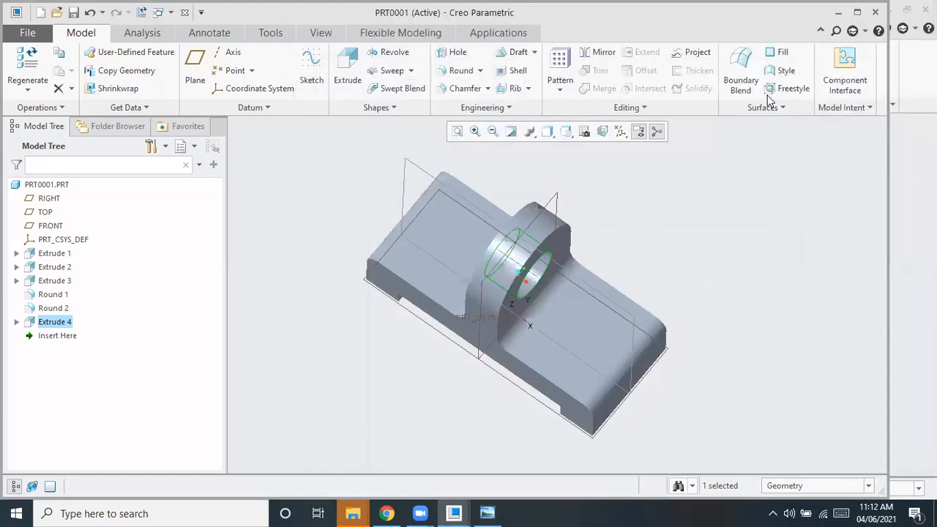
{"action": "left_click", "coordinate": [347, 69]}
{"action": "left_click", "coordinate": [576, 326]}
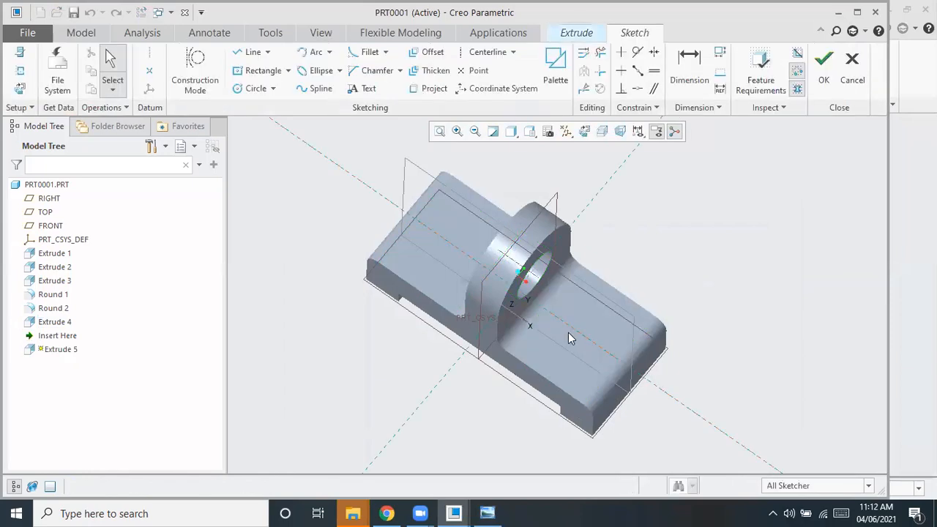
{"action": "left_click", "coordinate": [582, 135]}
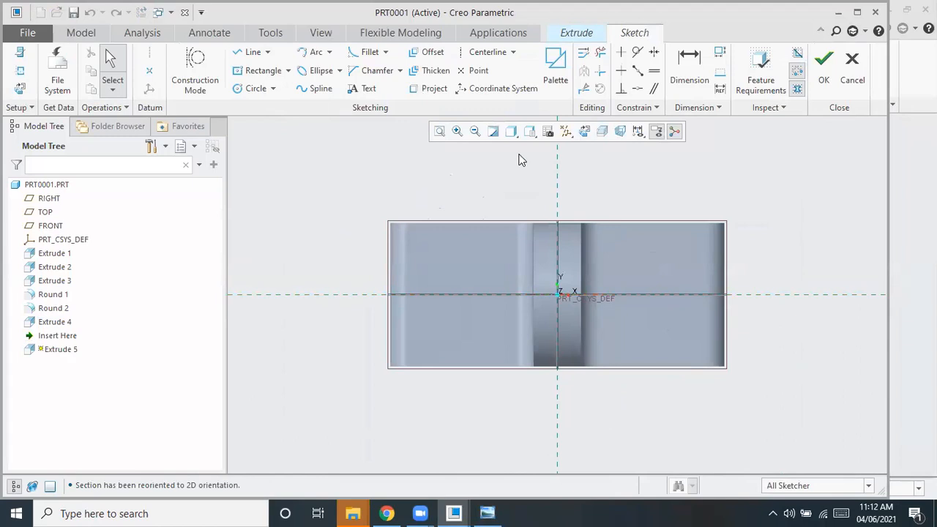
Draw a circle on the base's lengthwise centreline beside the lug and set its diameter to 12 as in the reference drawing
{"action": "left_click", "coordinate": [268, 88]}
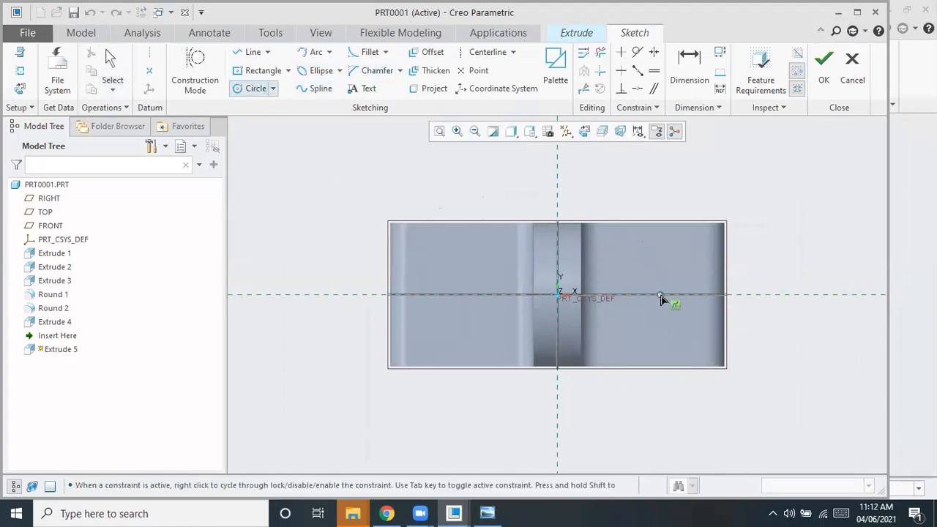
{"action": "left_click", "coordinate": [677, 319]}
{"action": "middle_click", "coordinate": [723, 300]}
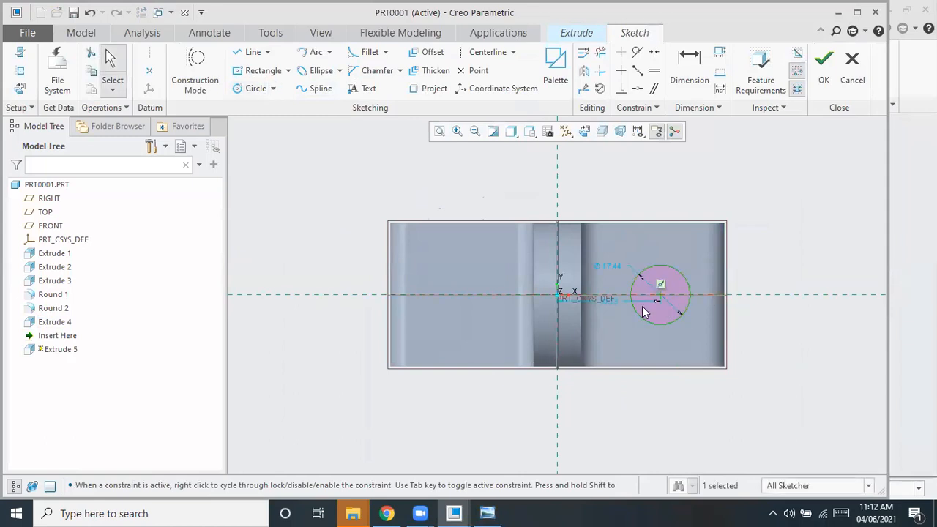
{"action": "left_click", "coordinate": [491, 512]}
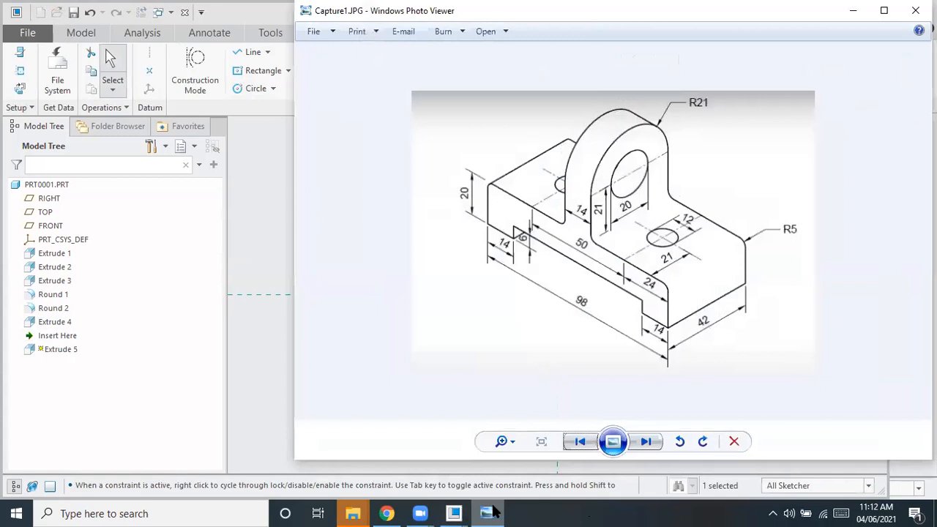
{"action": "left_click", "coordinate": [454, 513]}
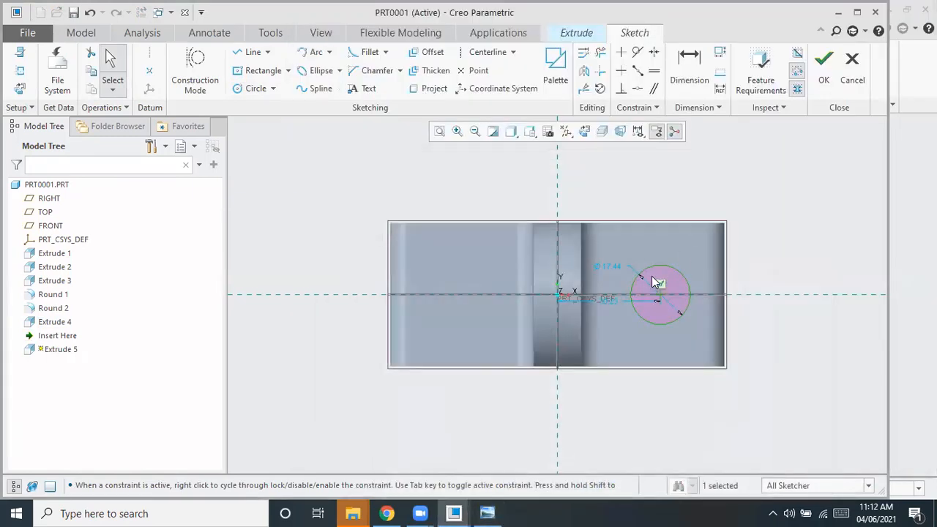
{"action": "double_click", "coordinate": [613, 268]}
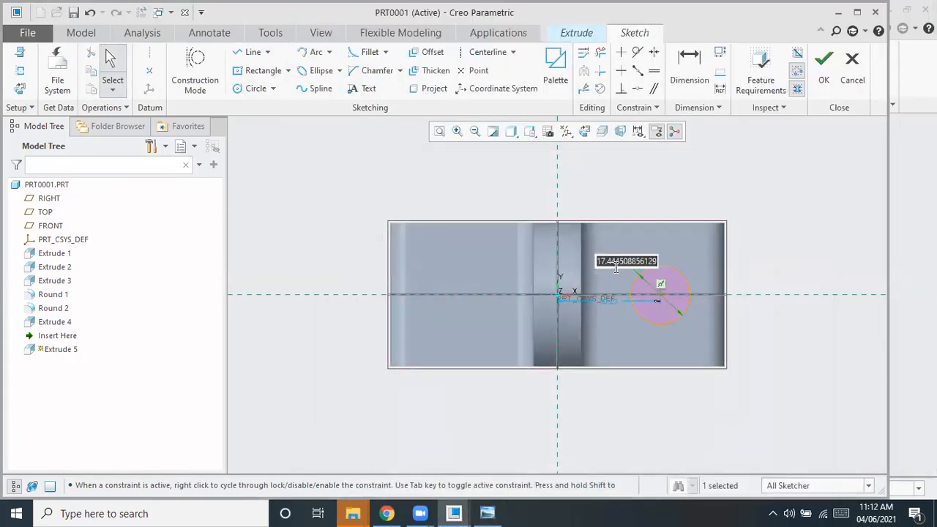
{"action": "type", "text": "12"}
{"action": "key", "text": "Return"}
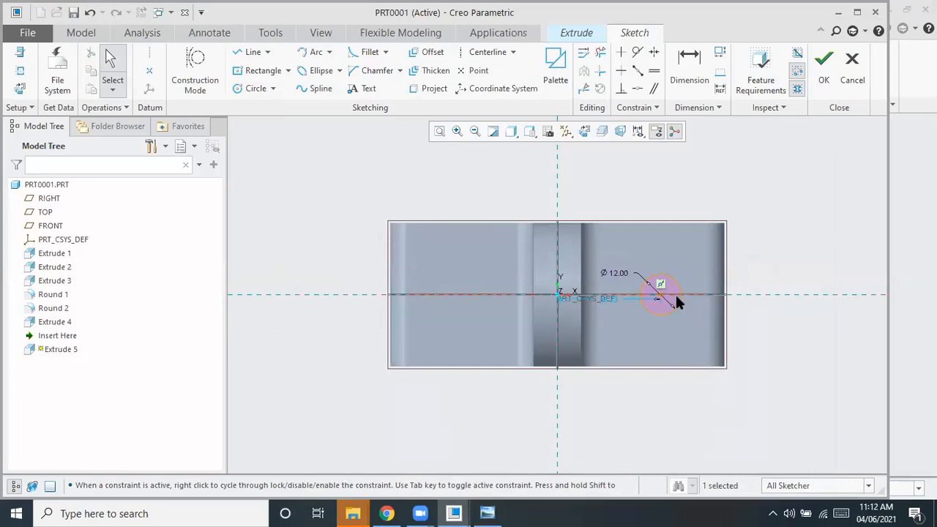
Check the hole position in Capture1.JPG and try to dimension the circle's centre from the base's long edge
{"action": "left_click", "coordinate": [489, 512]}
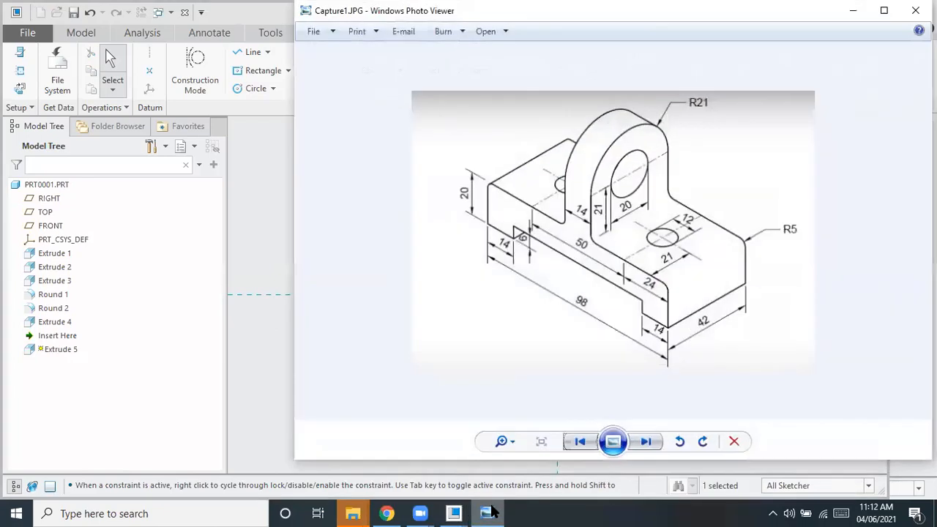
{"action": "left_click", "coordinate": [489, 513]}
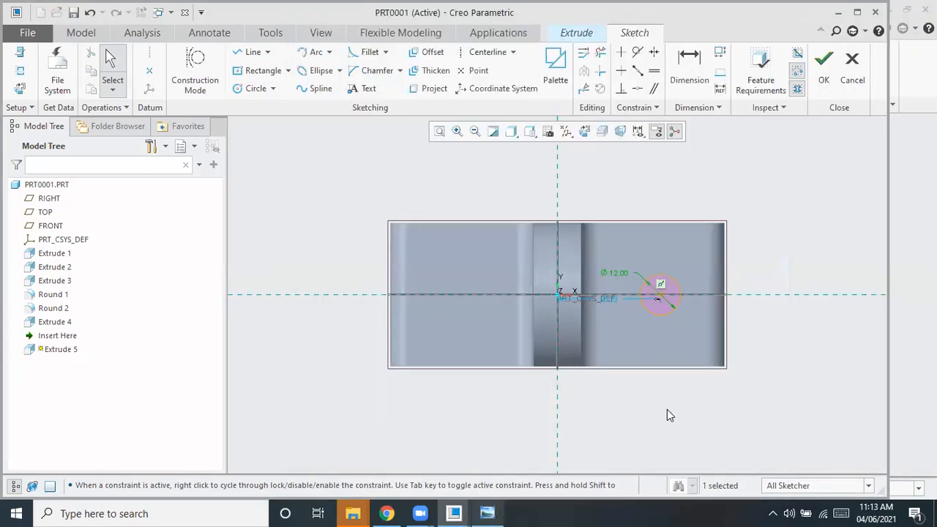
{"action": "scroll", "coordinate": [666, 300], "scroll_direction": "down", "scroll_amount": 3}
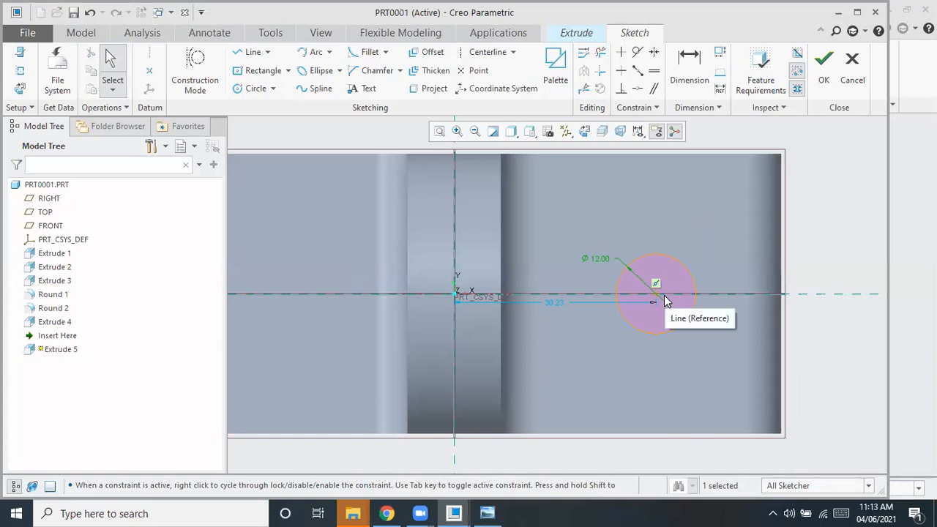
{"action": "left_click", "coordinate": [495, 512]}
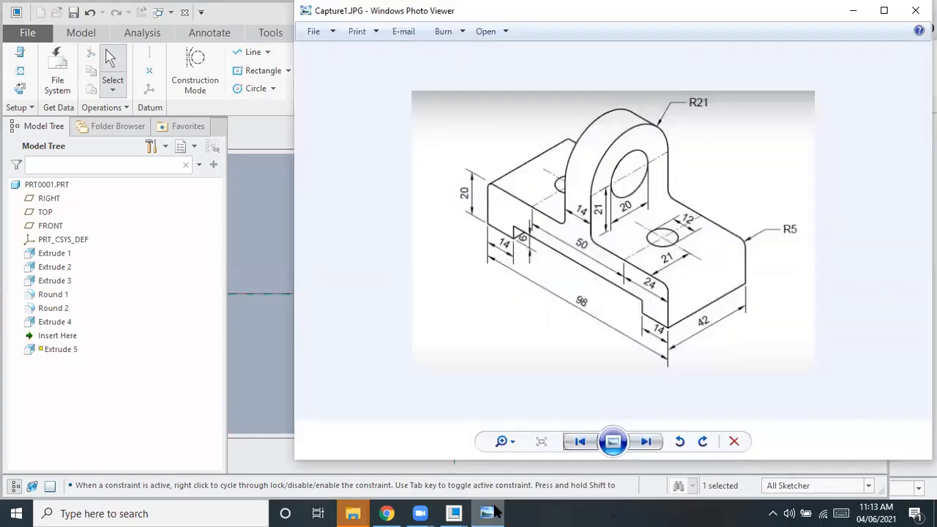
{"action": "left_click", "coordinate": [494, 512]}
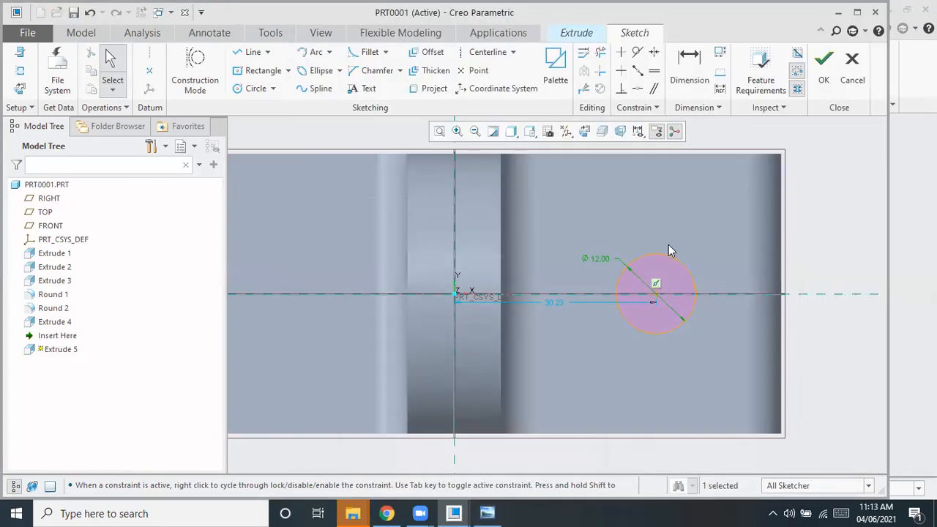
{"action": "left_click", "coordinate": [682, 73]}
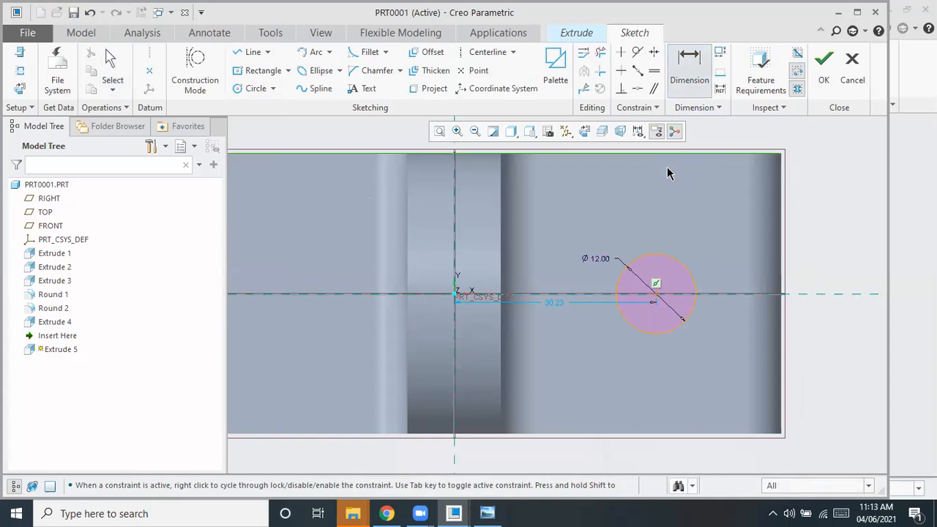
{"action": "left_click", "coordinate": [656, 293]}
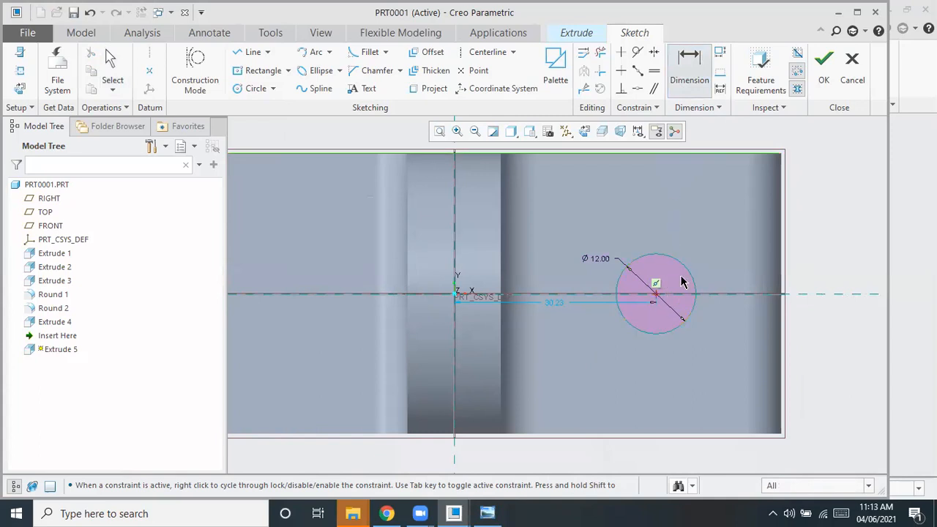
{"action": "middle_click", "coordinate": [812, 257]}
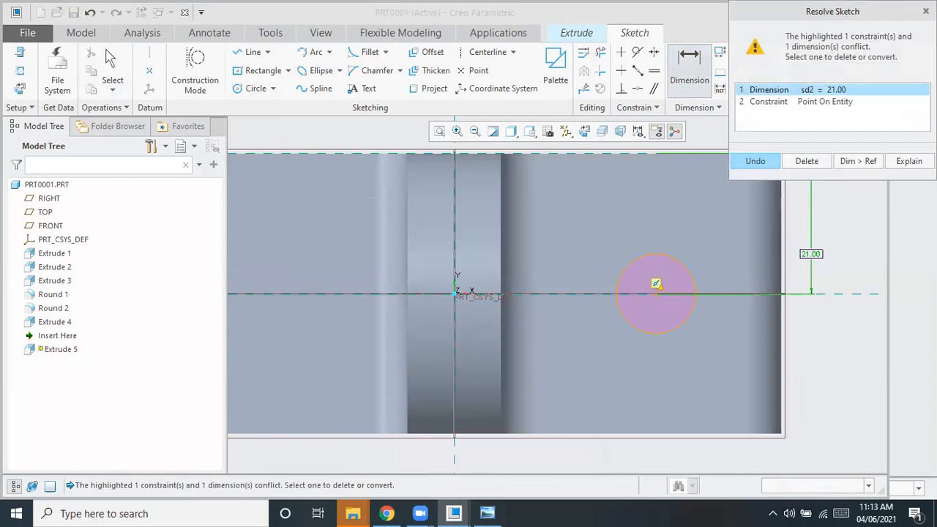
{"action": "left_click", "coordinate": [925, 11]}
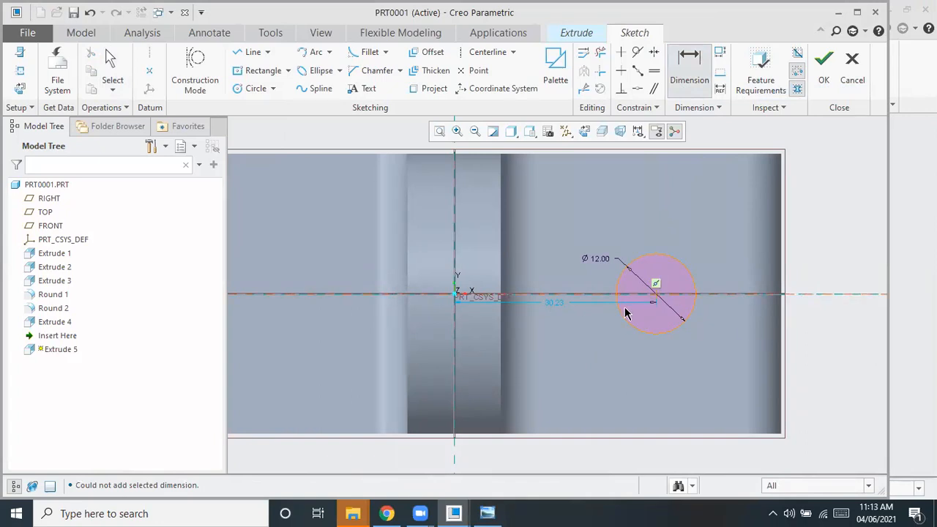
Check the drawing again, dimension the circle's centre from the base's near end edge, and set the distance to 24
{"action": "left_click", "coordinate": [487, 513]}
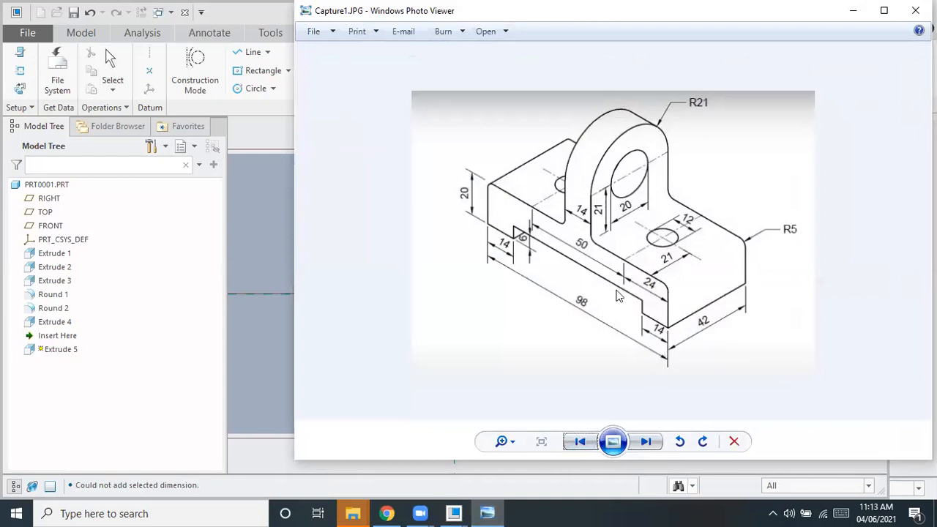
{"action": "left_click", "coordinate": [852, 10]}
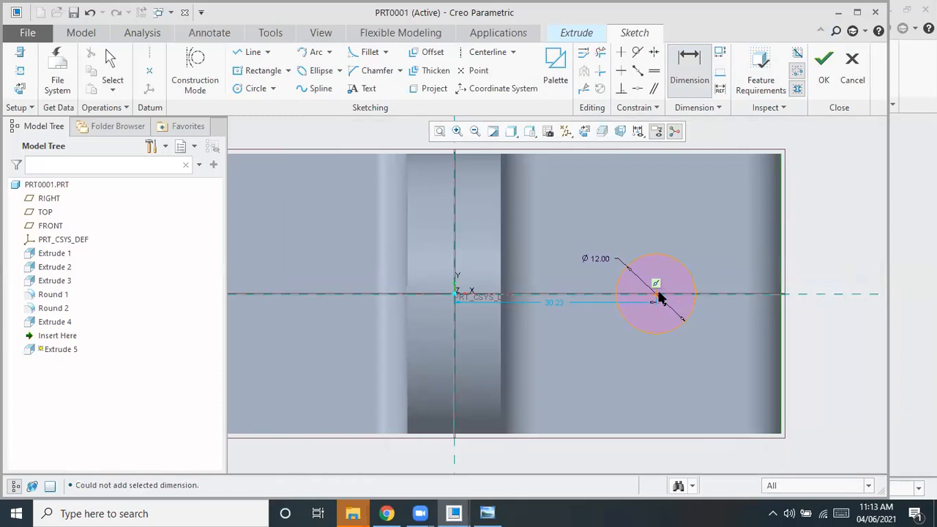
{"action": "middle_click", "coordinate": [697, 462]}
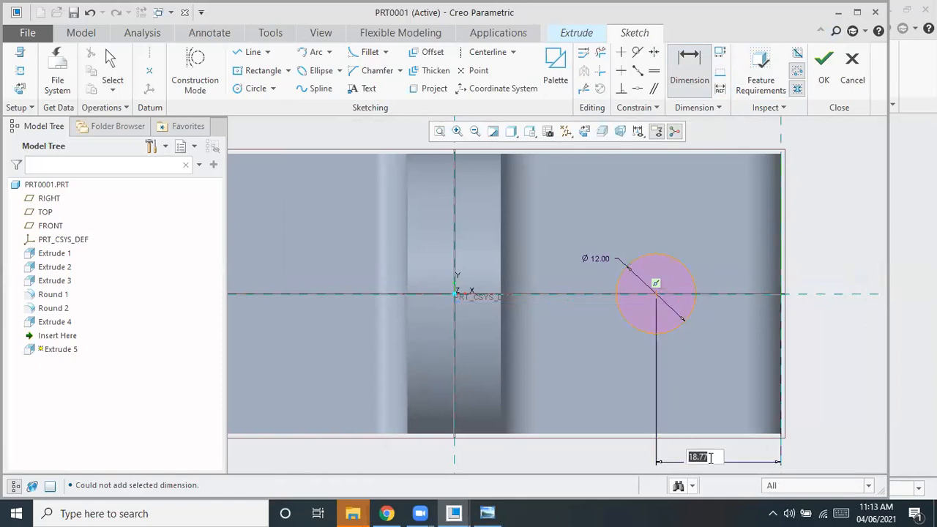
{"action": "key", "text": "BackSpace"}
{"action": "type", "text": "24"}
{"action": "key", "text": "Return"}
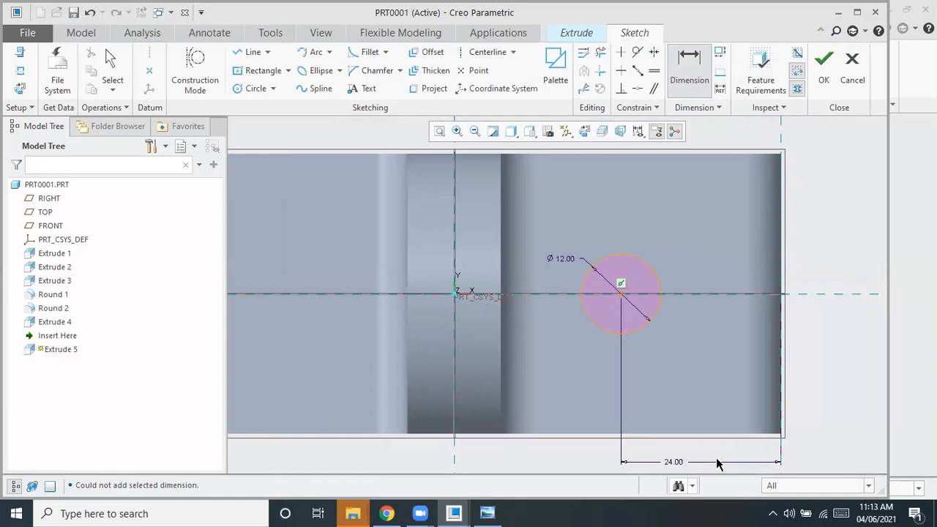
{"action": "middle_click", "coordinate": [715, 466]}
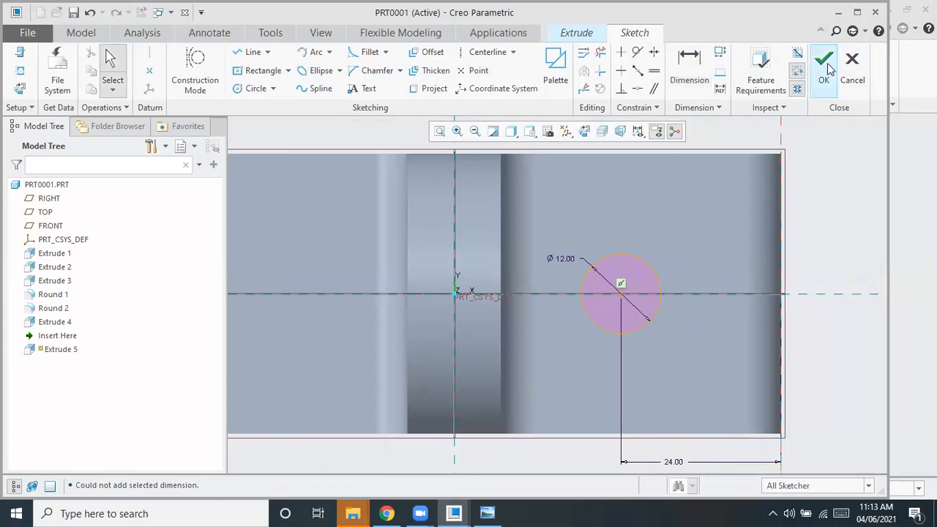
Inspect the sketch from an angle and delete the 24 dimension between the circle's centre and the base's end
{"action": "mouse_move", "coordinate": [803, 213]}
{"action": "middle_mouse_down"}
{"action": "mouse_move", "coordinate": [783, 213]}
{"action": "mouse_move", "coordinate": [769, 231]}
{"action": "mouse_move", "coordinate": [785, 221]}
{"action": "middle_mouse_up"}
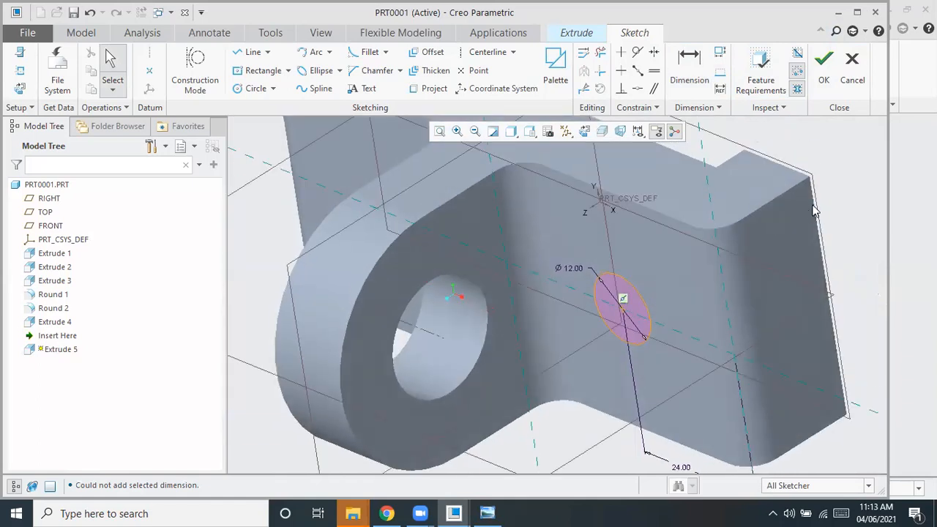
{"action": "middle_click_drag", "start_coordinate": [835, 214], "coordinate": [854, 129]}
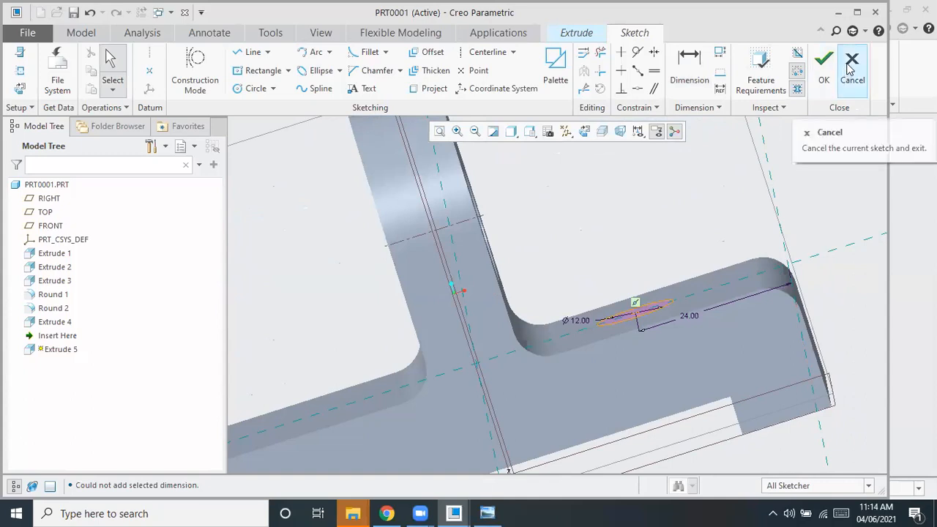
{"action": "left_click", "coordinate": [683, 317]}
{"action": "key", "text": "Delete"}
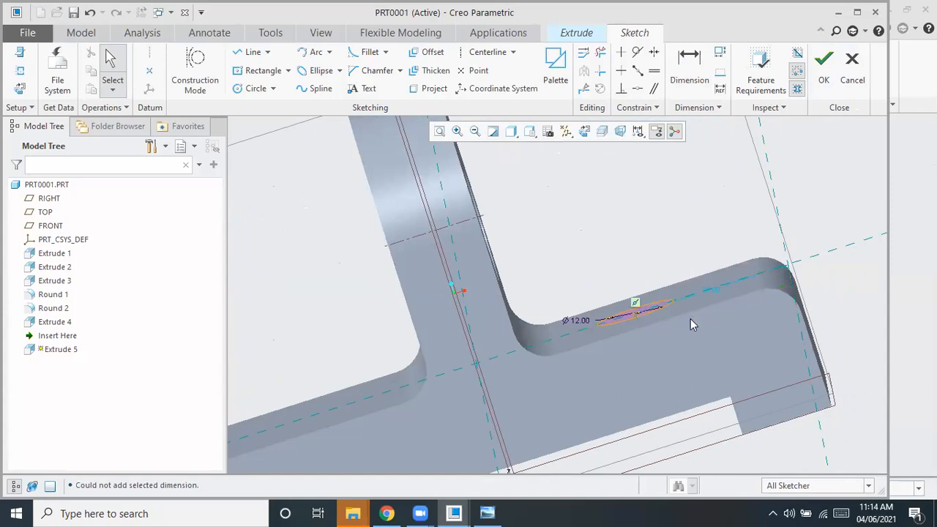
{"action": "left_click", "coordinate": [716, 290]}
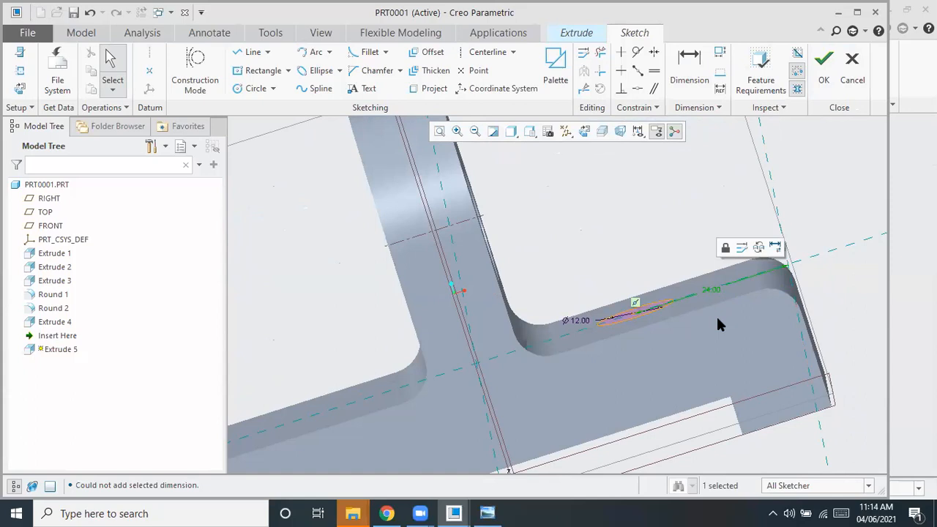
{"action": "middle_click_drag", "start_coordinate": [777, 382], "coordinate": [770, 391]}
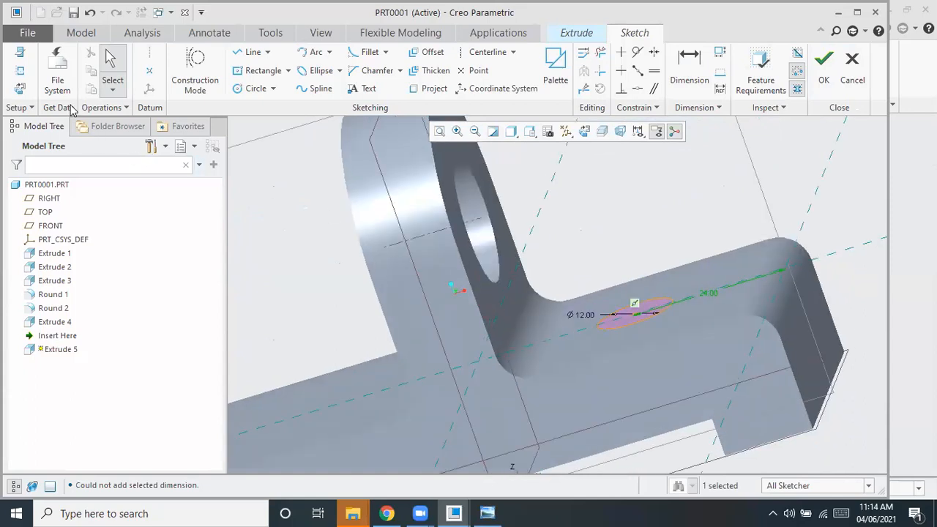
Add the lower edge of the base's end face as a sketch reference
{"action": "left_click", "coordinate": [21, 77]}
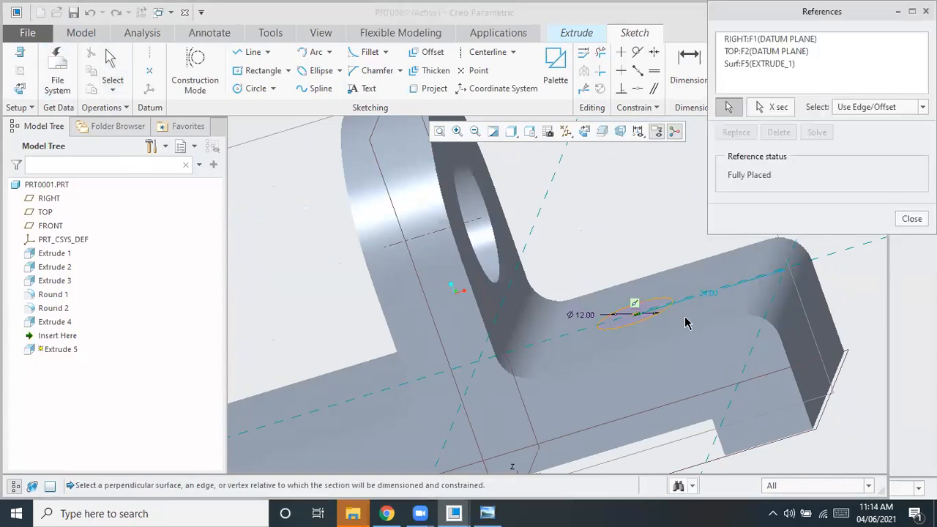
{"action": "left_click", "coordinate": [820, 425]}
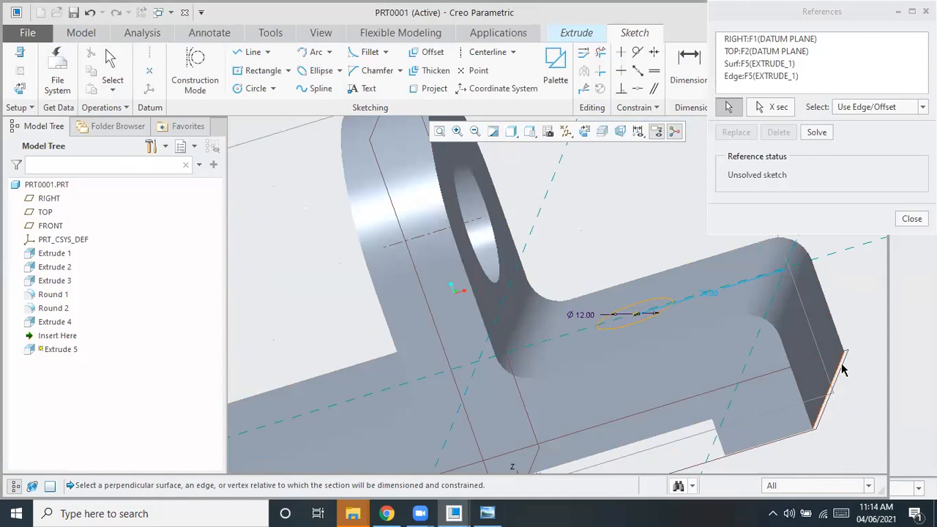
{"action": "middle_click_drag", "start_coordinate": [828, 393], "coordinate": [835, 420]}
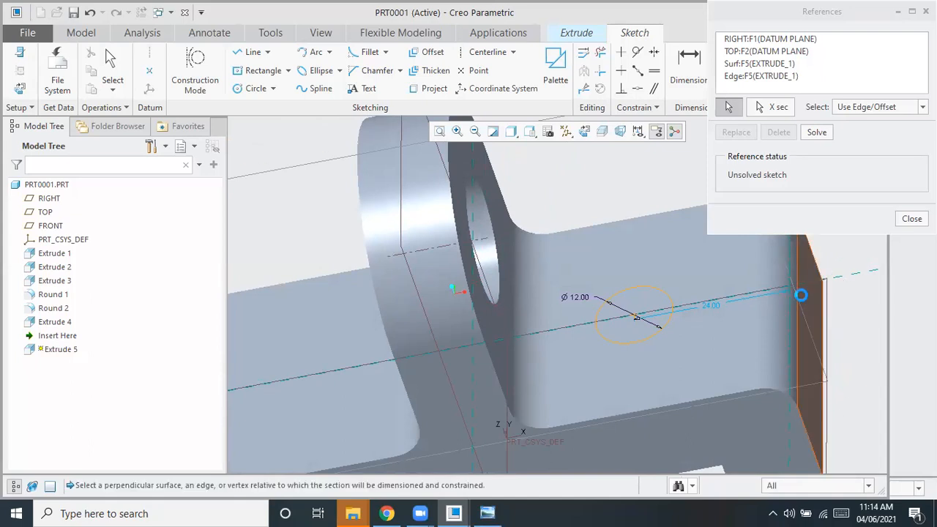
{"action": "left_click", "coordinate": [912, 218]}
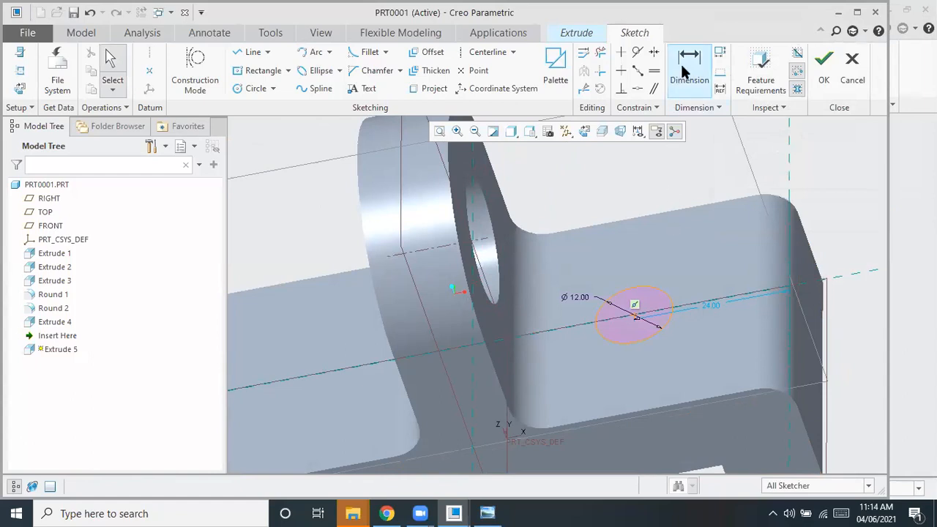
Dimension the circle's centre from the end face of the base and accept a distance of 24
{"action": "left_click", "coordinate": [681, 65]}
{"action": "left_click", "coordinate": [811, 307]}
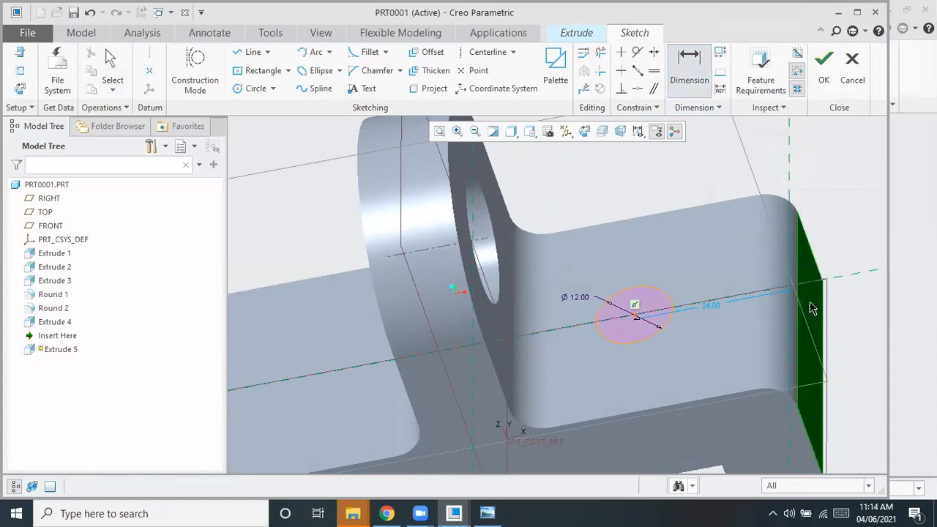
{"action": "left_click", "coordinate": [634, 318]}
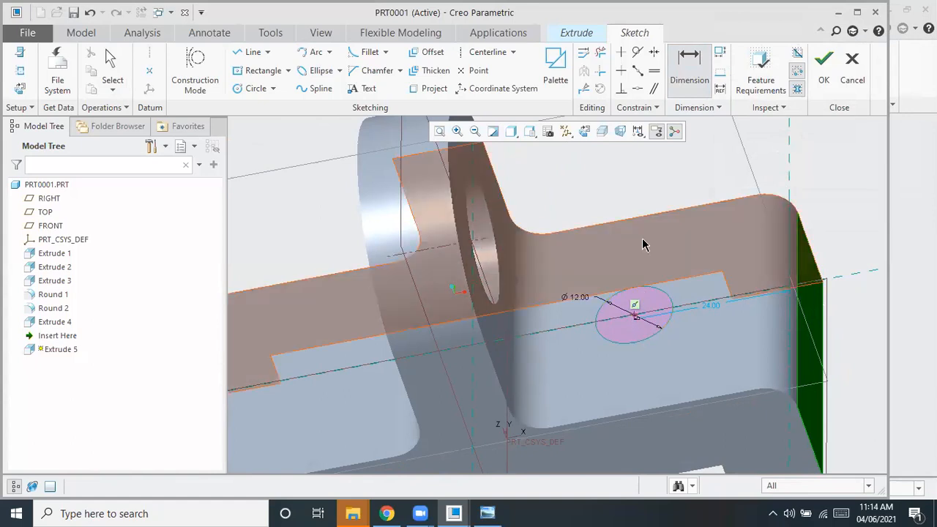
{"action": "middle_click", "coordinate": [667, 180]}
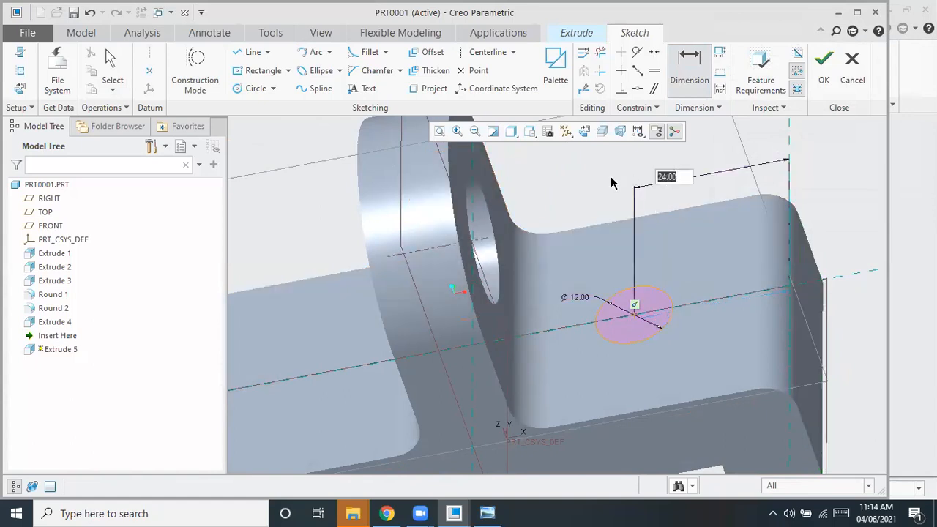
{"action": "key", "text": "Return"}
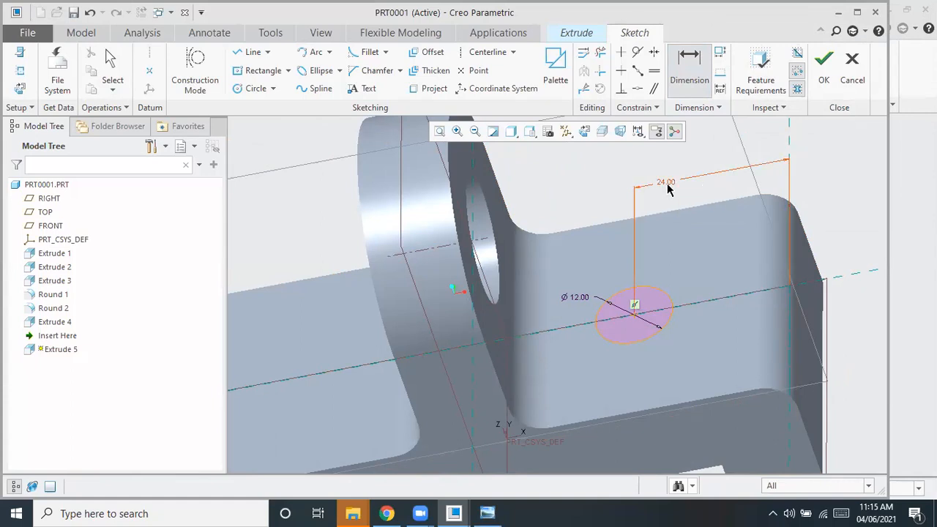
Finish the sketch and extrude the circle downward about 40.63 through the base as a material-removing cut
{"action": "left_click", "coordinate": [827, 77]}
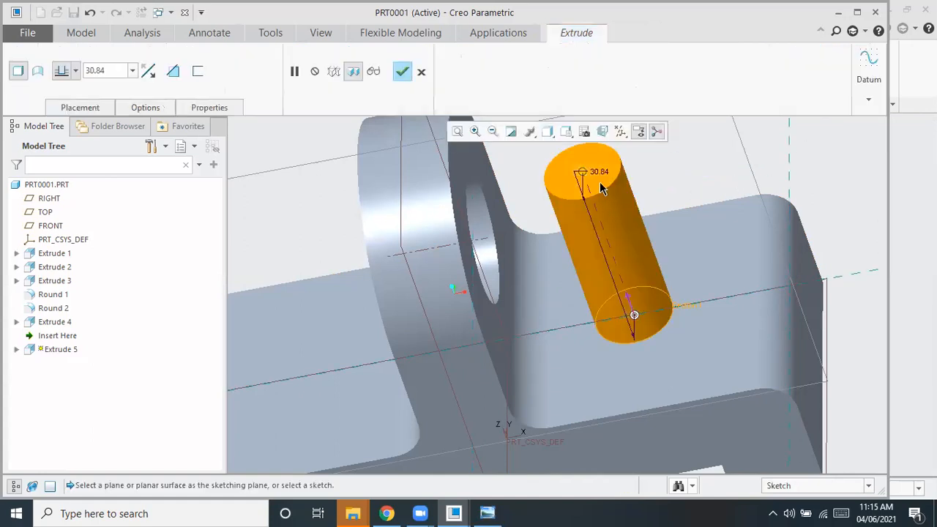
{"action": "left_click_drag", "start_coordinate": [582, 173], "coordinate": [765, 488]}
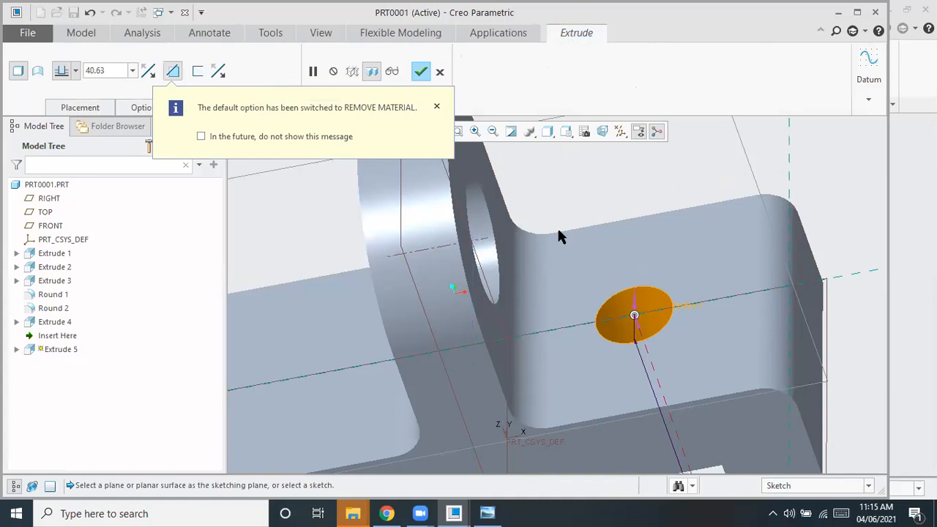
{"action": "scroll", "coordinate": [560, 236], "scroll_direction": "up", "scroll_amount": 5}
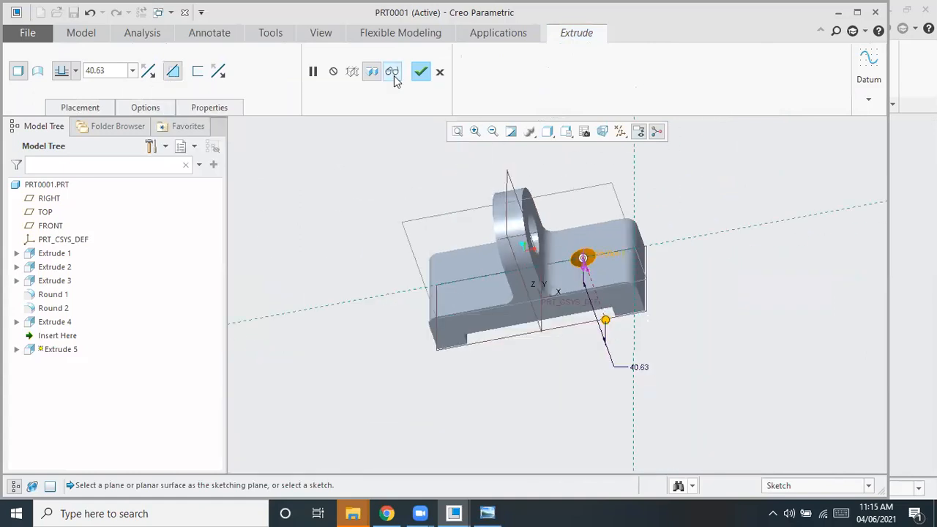
{"action": "left_click", "coordinate": [420, 71]}
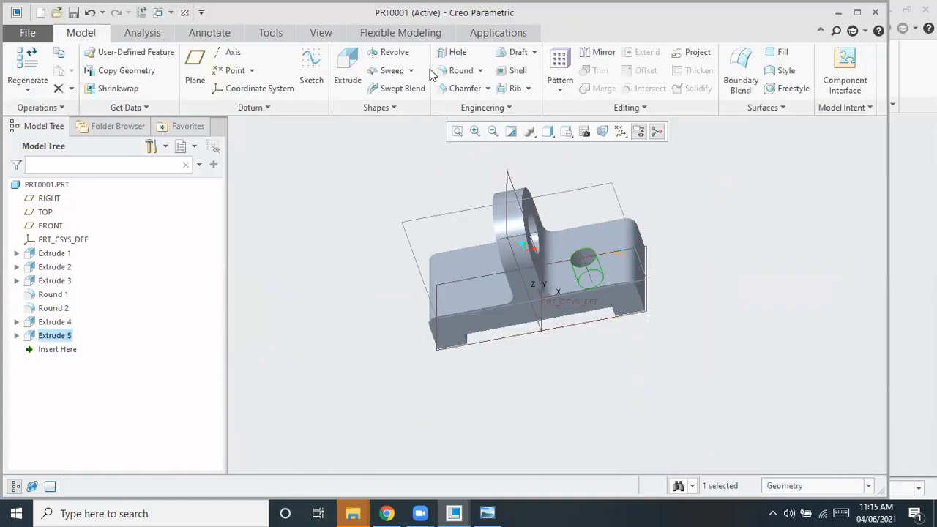
Mirror the new base hole about the RIGHT plane, checking the hole layout against Capture1.JPG
{"action": "middle_click_drag", "start_coordinate": [667, 339], "coordinate": [663, 299]}
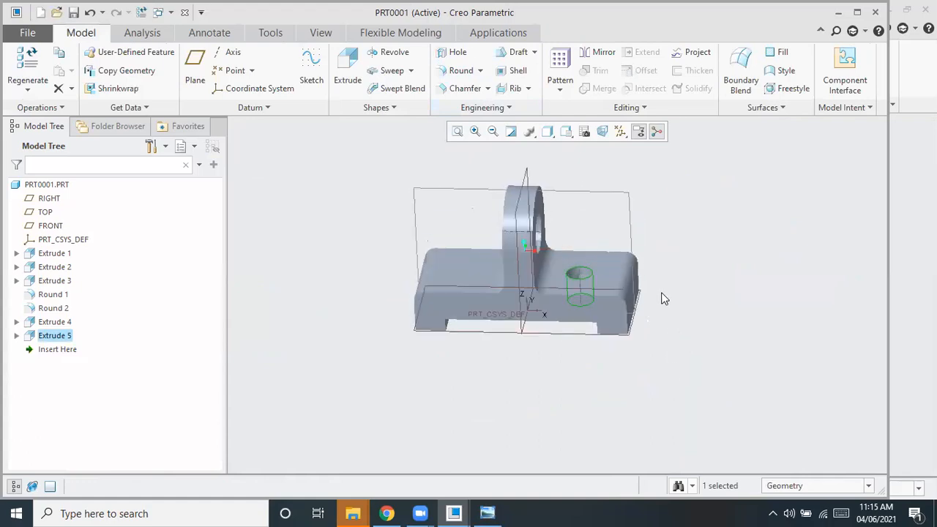
{"action": "double_click", "coordinate": [52, 336]}
{"action": "left_click", "coordinate": [124, 407]}
{"action": "left_click", "coordinate": [597, 60]}
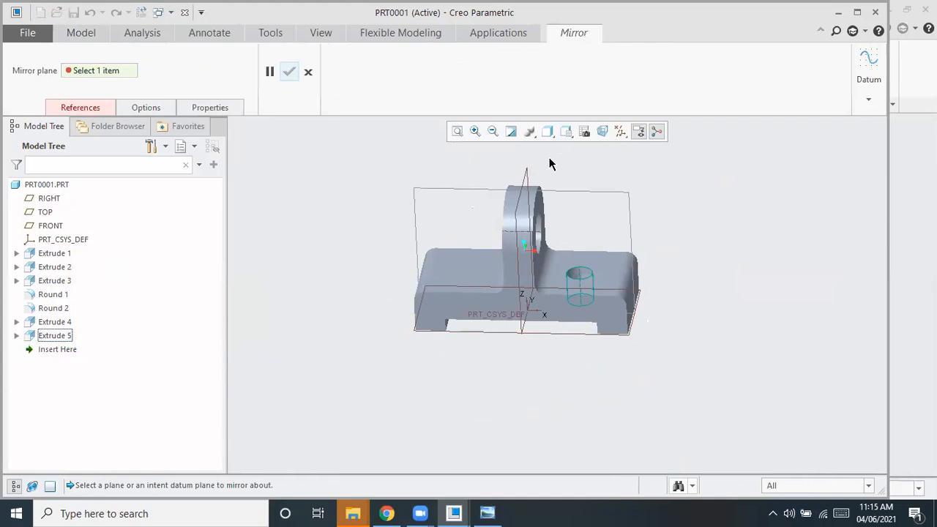
{"action": "left_click", "coordinate": [524, 179]}
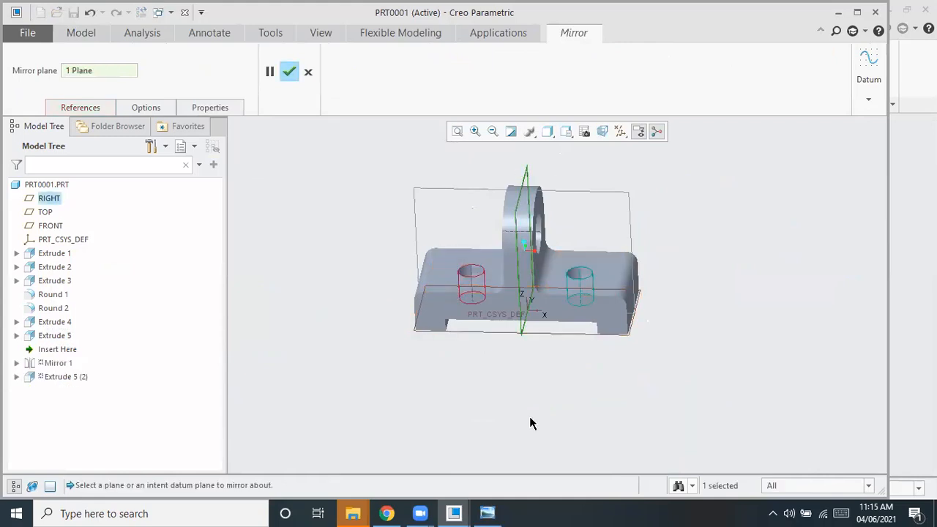
{"action": "middle_click_drag", "start_coordinate": [533, 431], "coordinate": [543, 329]}
{"action": "left_click", "coordinate": [487, 513]}
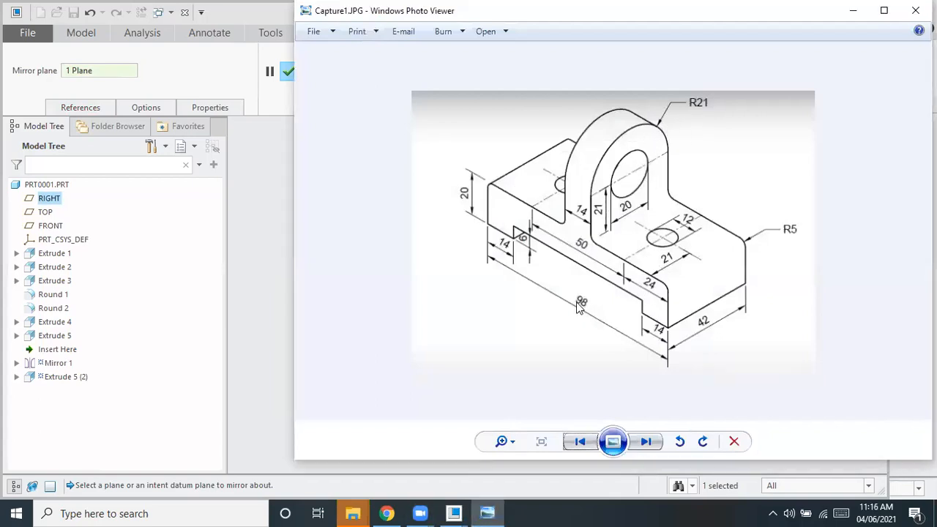
{"action": "left_click", "coordinate": [852, 18]}
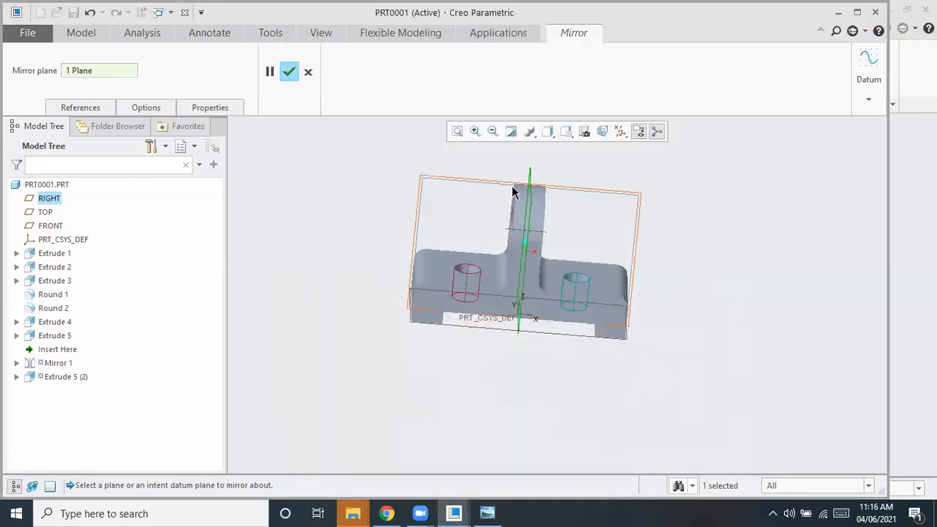
{"action": "middle_click_drag", "start_coordinate": [590, 355], "coordinate": [547, 371]}
{"action": "middle_click", "coordinate": [547, 367]}
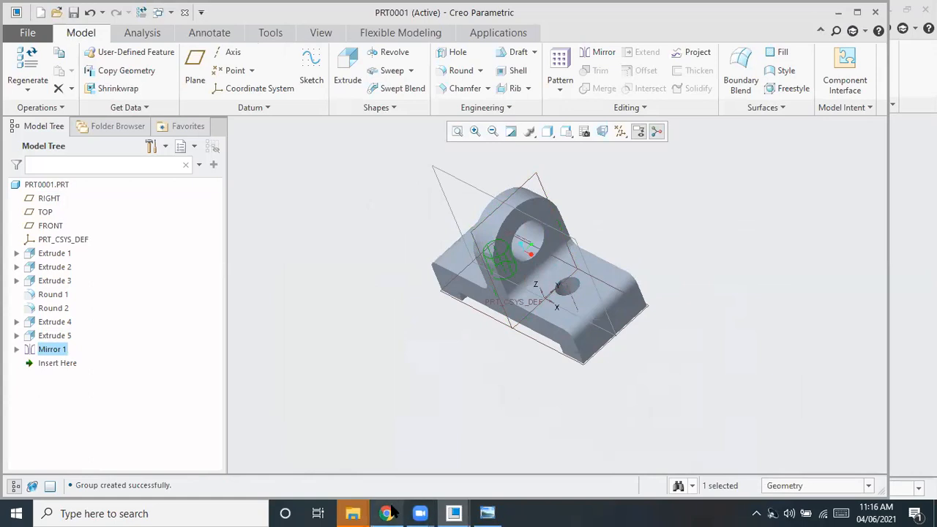
Switch to WhatsApp in Chrome and start attaching photos to the Application of 3D soft group chat
{"action": "mouse_move", "coordinate": [387, 513]}
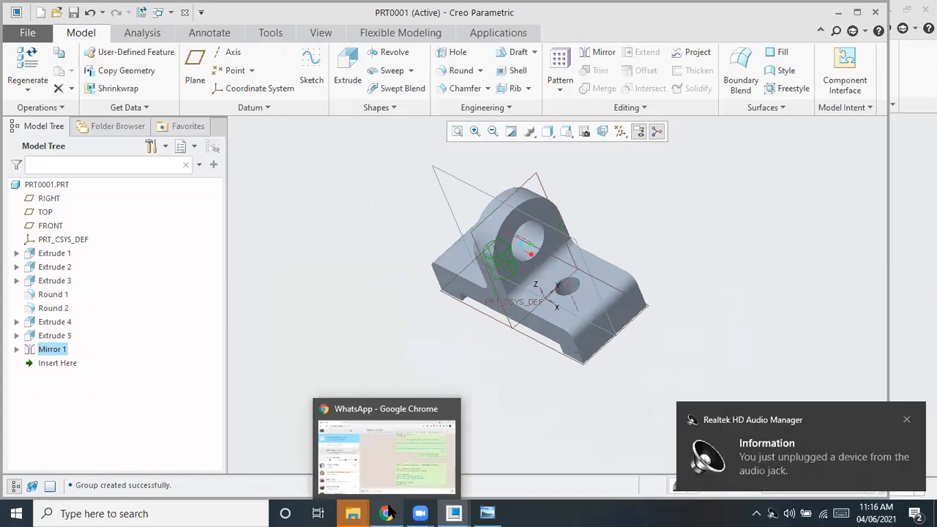
{"action": "left_click", "coordinate": [388, 513]}
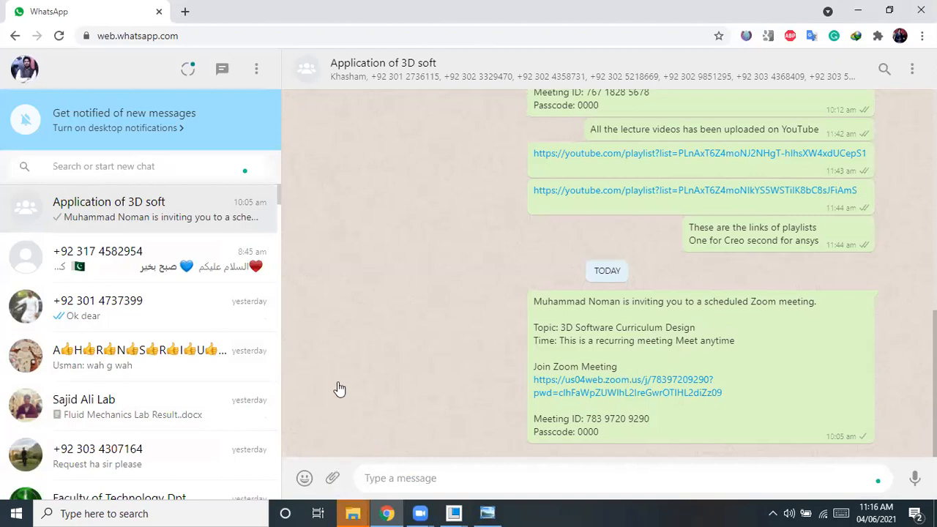
{"action": "left_click", "coordinate": [333, 478]}
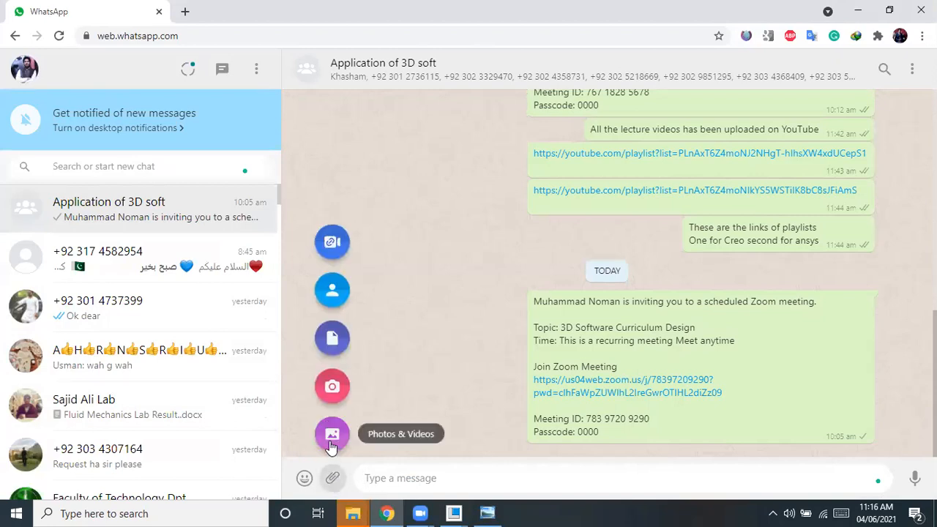
{"action": "left_click", "coordinate": [331, 439]}
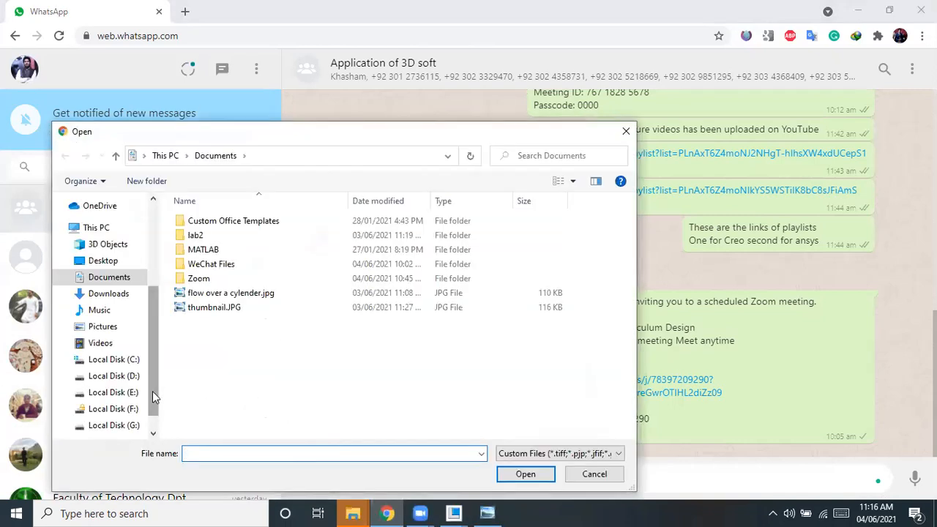
Browse on Local Disk (G:) to educational data, books, 3D software curriculum design, lectures, lec3
{"action": "left_click_drag", "start_coordinate": [152, 391], "coordinate": [152, 425]}
{"action": "left_click", "coordinate": [122, 407]}
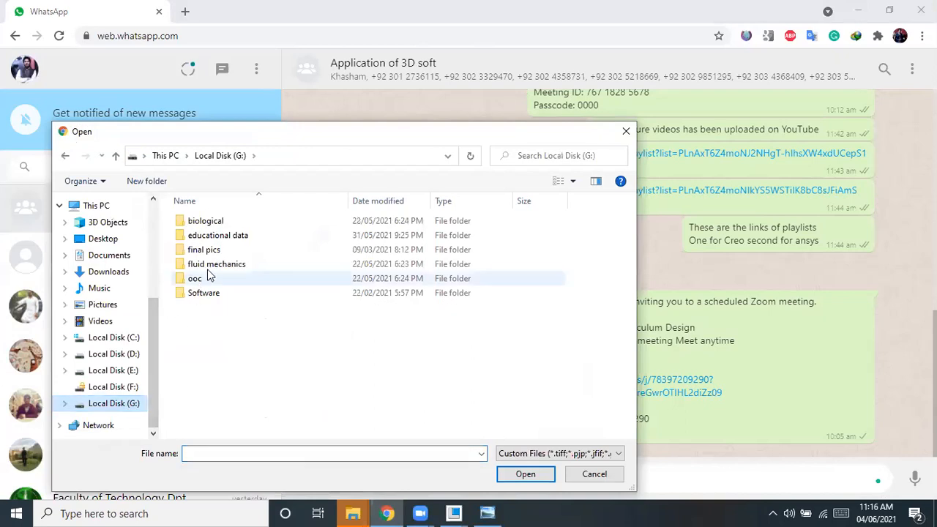
{"action": "double_click", "coordinate": [219, 234]}
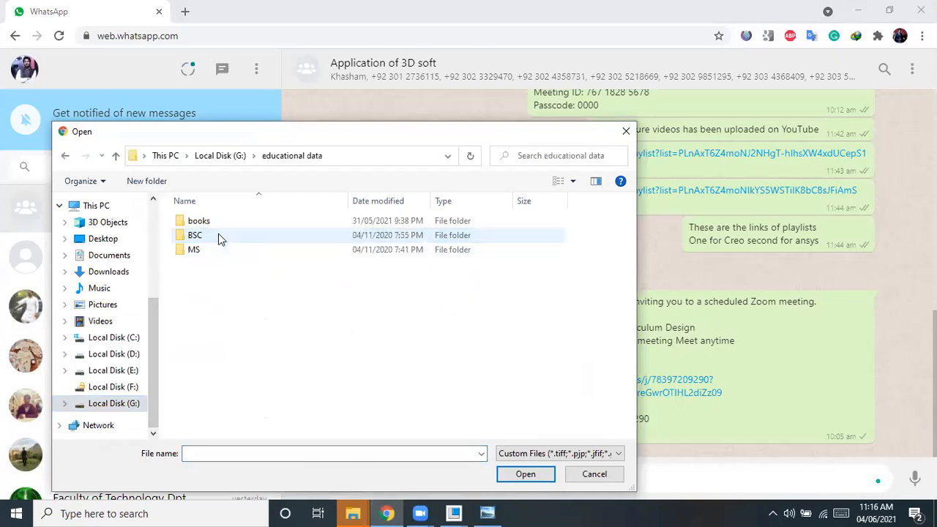
{"action": "double_click", "coordinate": [219, 225]}
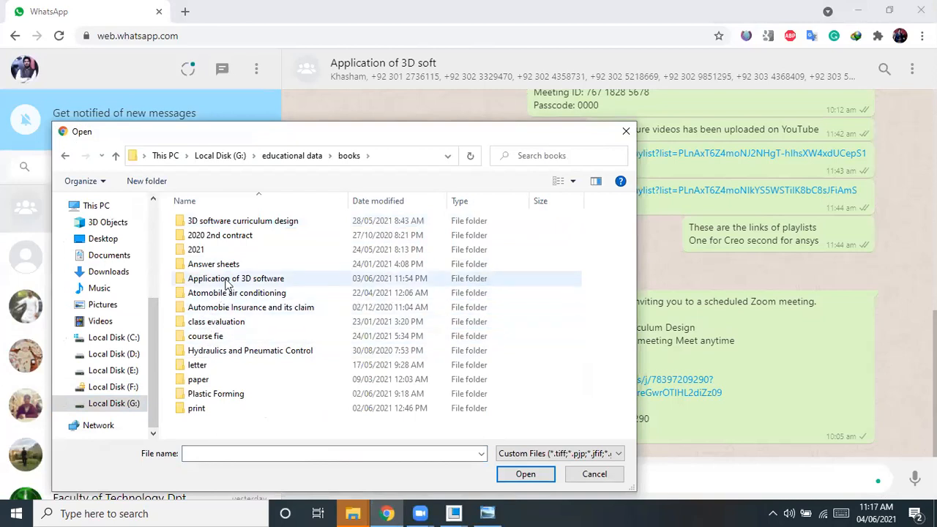
{"action": "double_click", "coordinate": [220, 222]}
{"action": "double_click", "coordinate": [219, 227]}
{"action": "left_click", "coordinate": [221, 251]}
{"action": "double_click", "coordinate": [223, 251]}
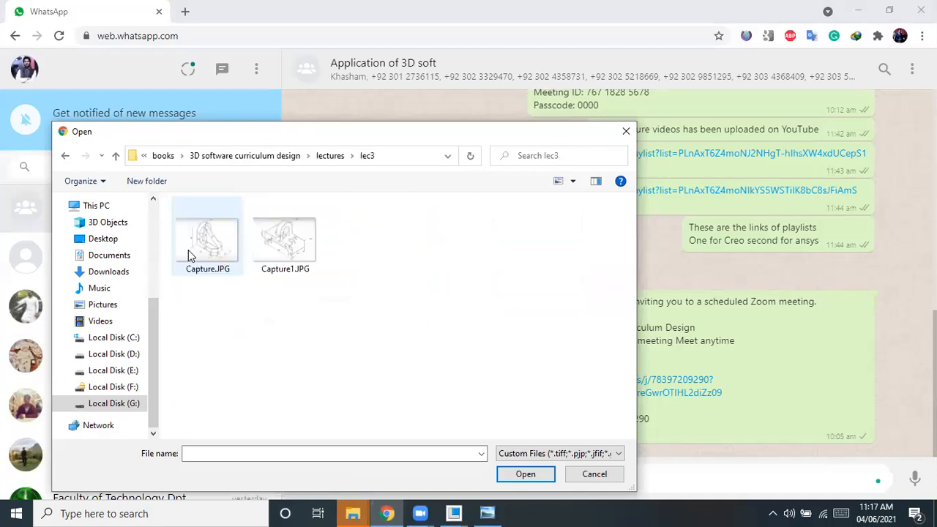
Attach Capture.JPG and Capture1.JPG together and send them to the group chat without a caption
{"action": "left_click", "coordinate": [188, 249]}
{"action": "left_click", "coordinate": [284, 241], "text": "ctrl"}
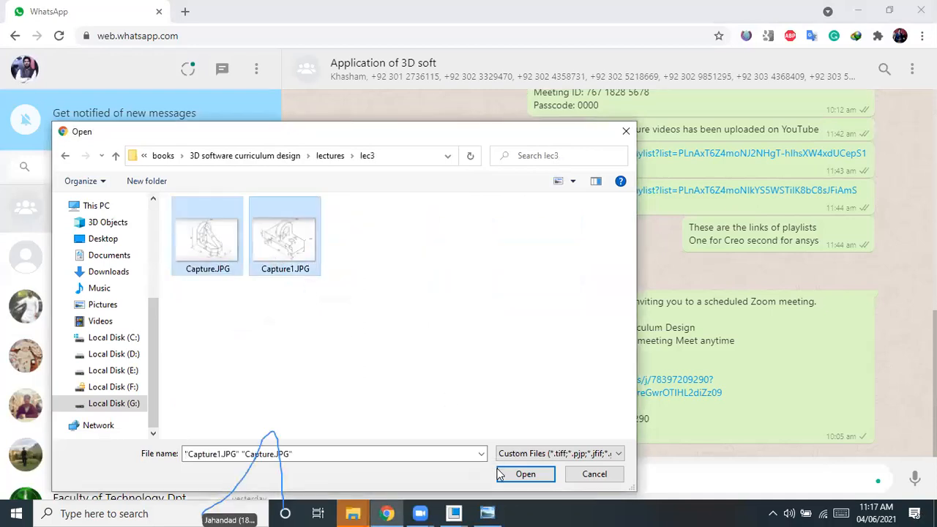
{"action": "left_click", "coordinate": [523, 474]}
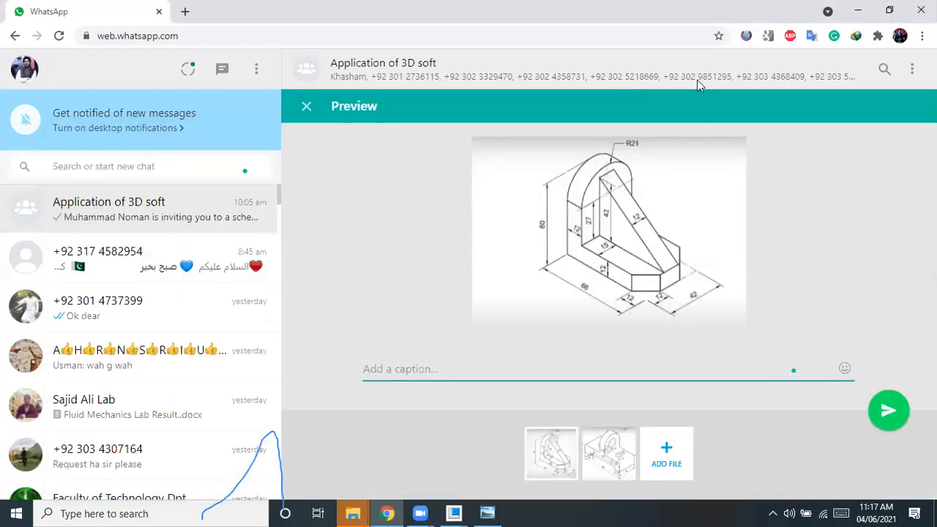
{"action": "left_click", "coordinate": [641, 79]}
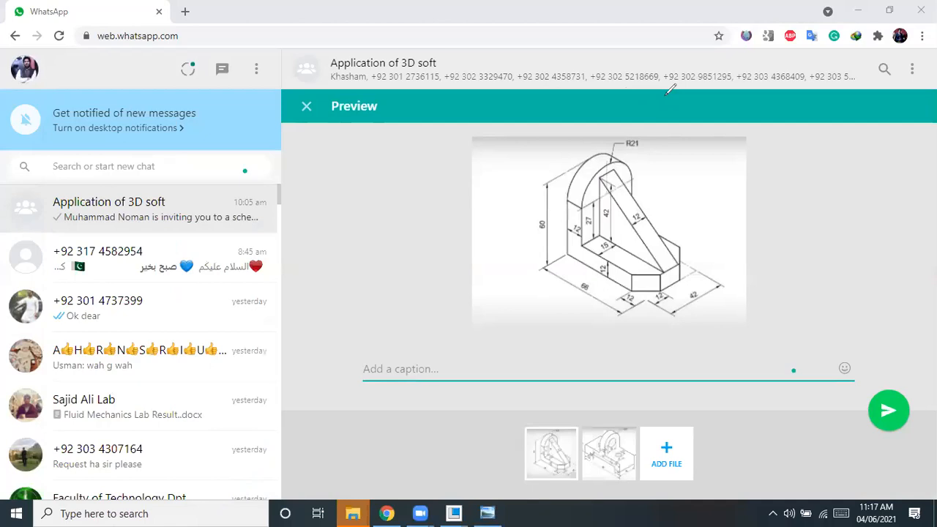
{"action": "left_click", "coordinate": [887, 410]}
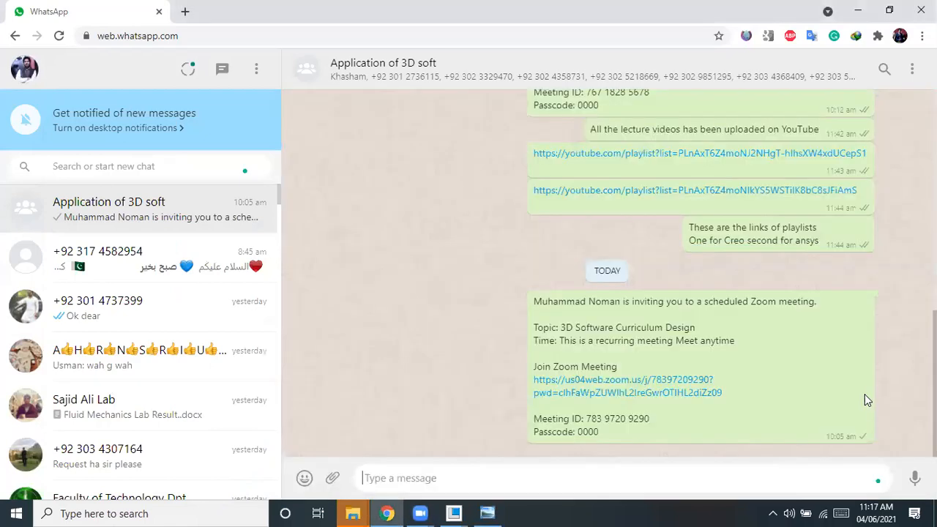